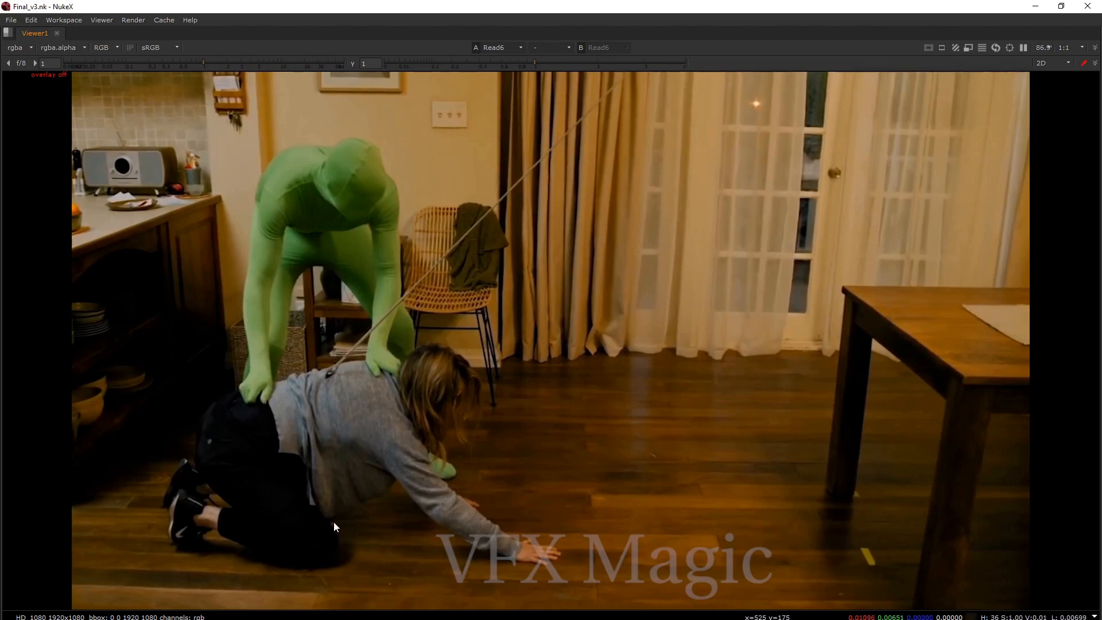
pyautogui.moveTo(331, 619); pyautogui.dragTo(261, 619)
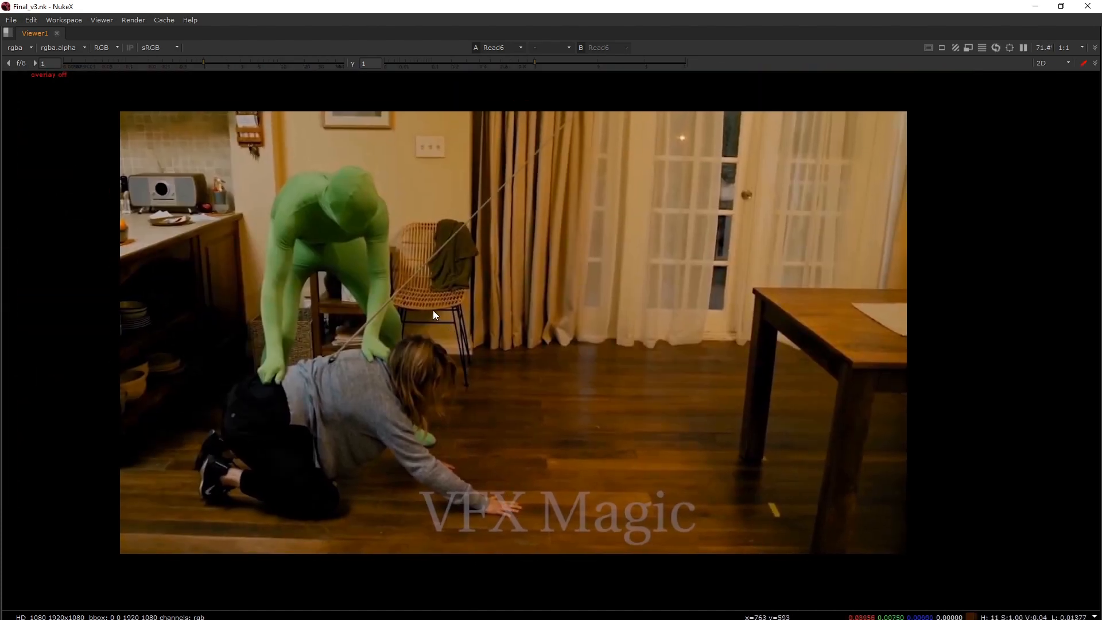
pyautogui.moveTo(557, 271); pyautogui.dragTo(554, 294, button='middle')
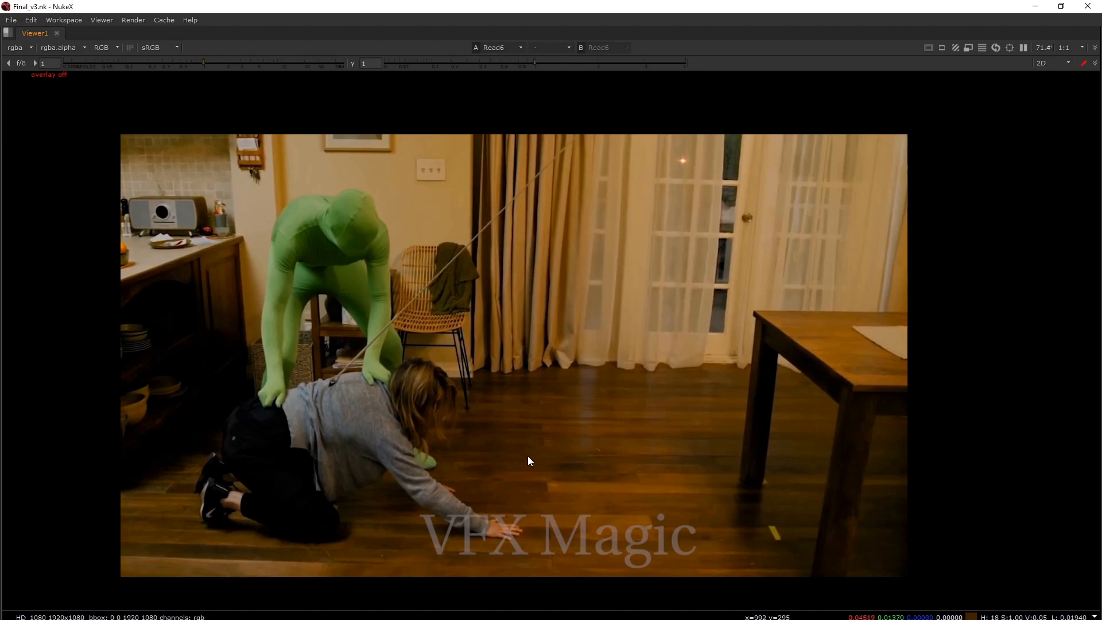
# Load the final output node Read1 into the viewer's second input and show the viewer at full size.
pyautogui.click(519, 619)
pyautogui.press('space')
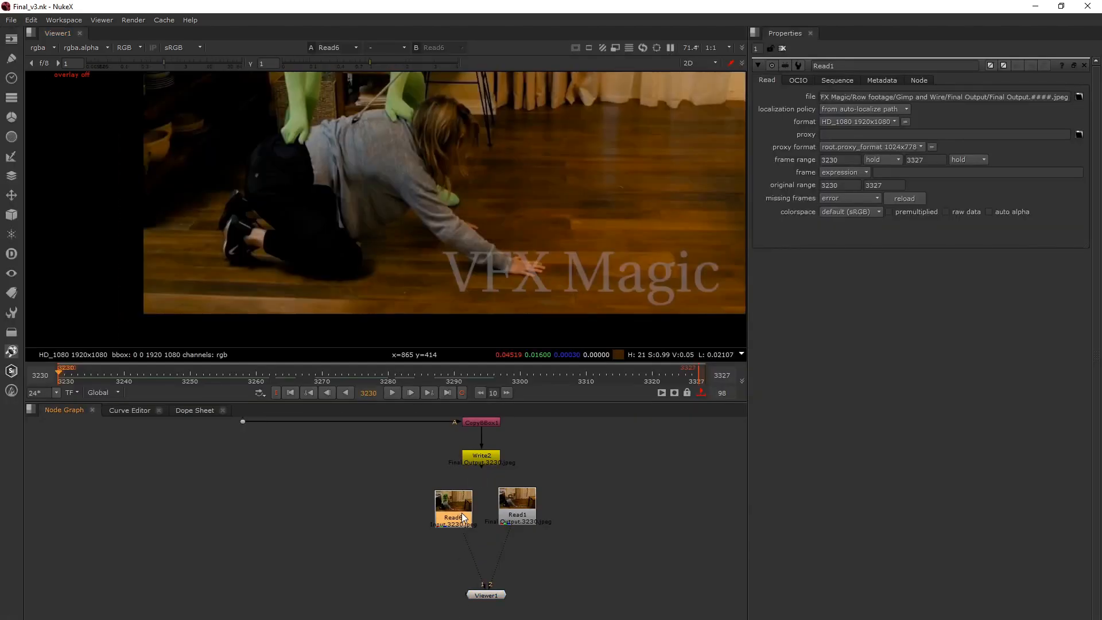
pyautogui.click(515, 506)
pyautogui.press('2')
pyautogui.press('space')
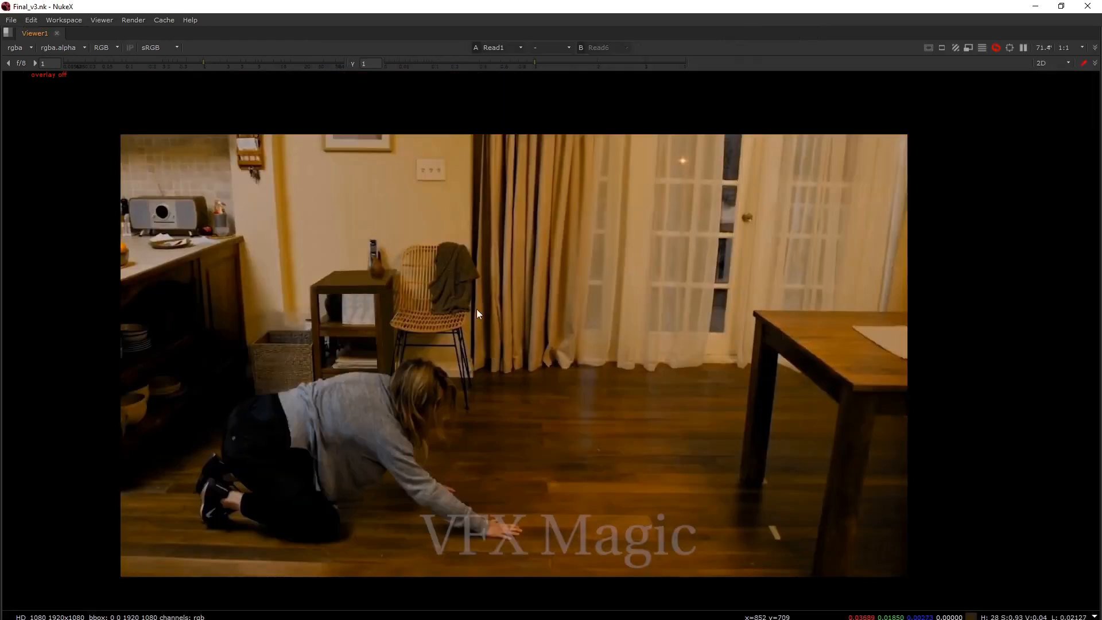
# Compare the original green-suit plate with the final output by switching repeatedly between the two viewer inputs.
pyautogui.press('1')
pyautogui.press('2')
pyautogui.press('1')
pyautogui.press('2')
pyautogui.press('1')
pyautogui.press('2')
# Play the shot while alternating between the original plate and the final output to compare them in motion.
pyautogui.press('l')
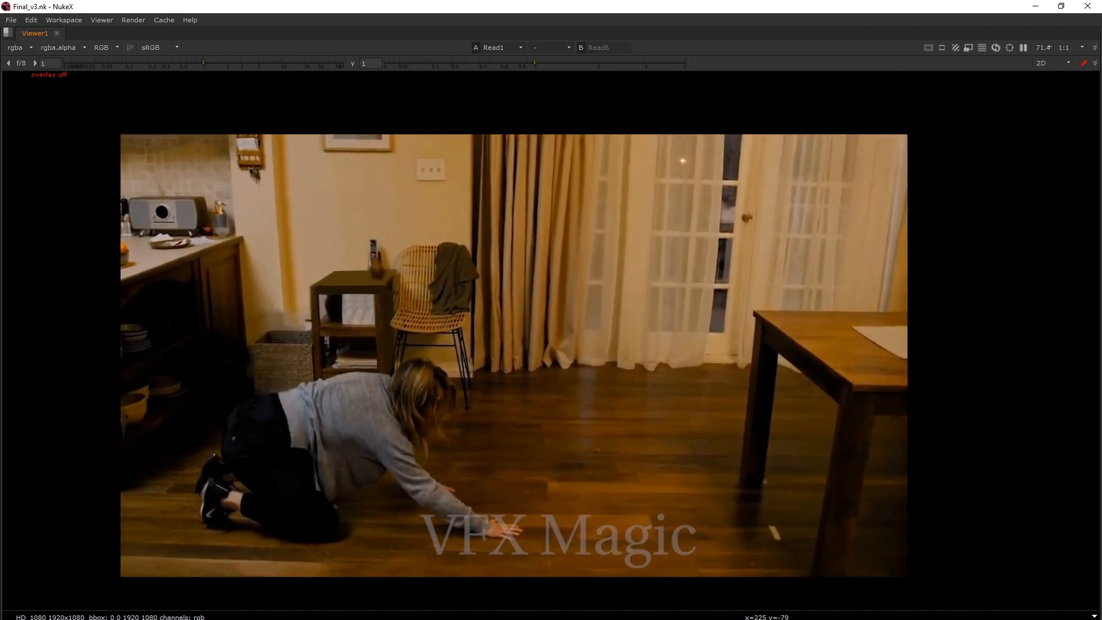
pyautogui.press('2')
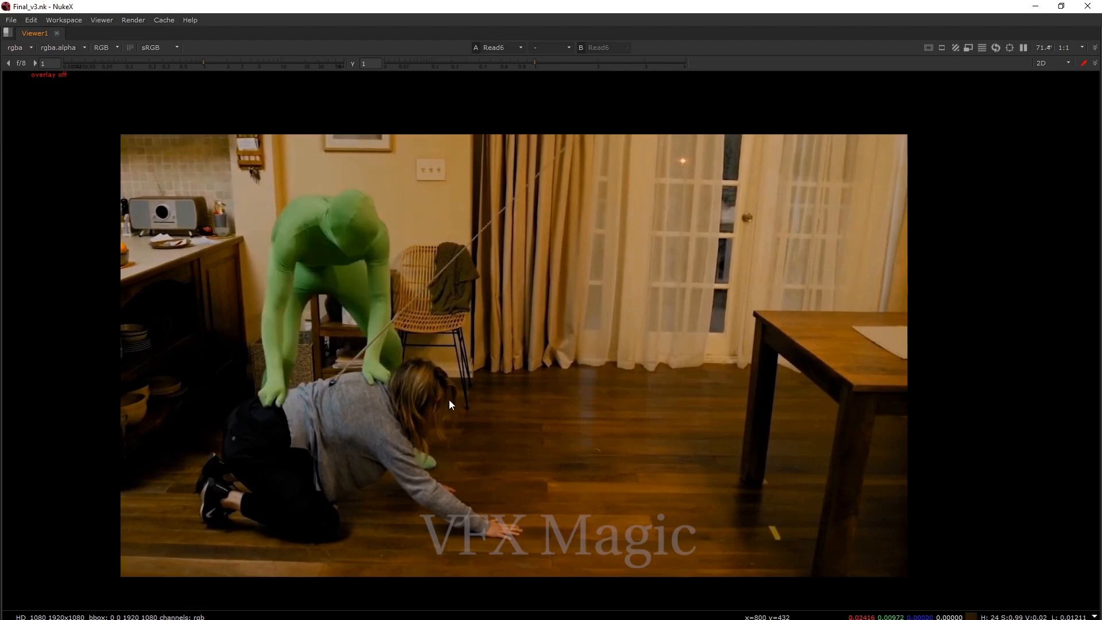
pyautogui.press('1')
pyautogui.press('2')
pyautogui.press('1')
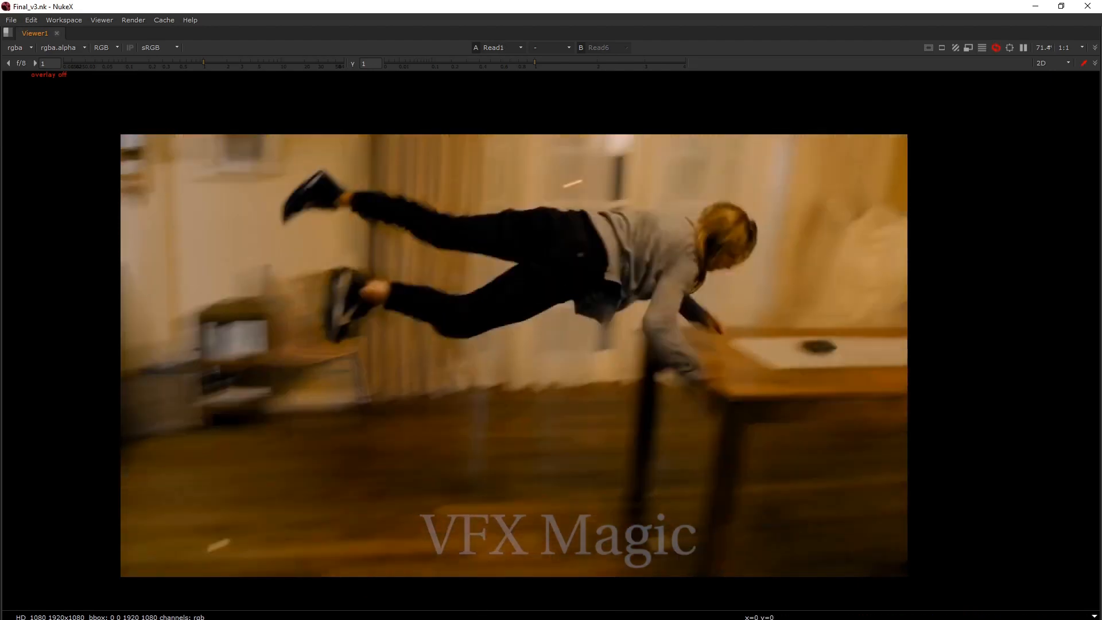
pyautogui.press('2')
pyautogui.press('1')
pyautogui.press('2')
pyautogui.press('1')
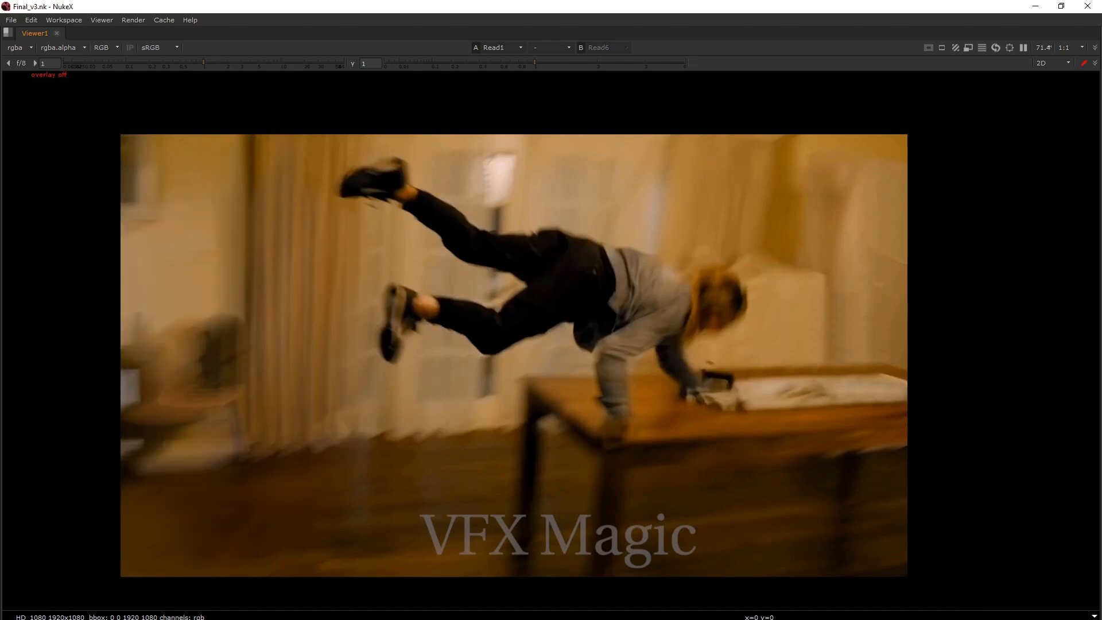
pyautogui.press('2')
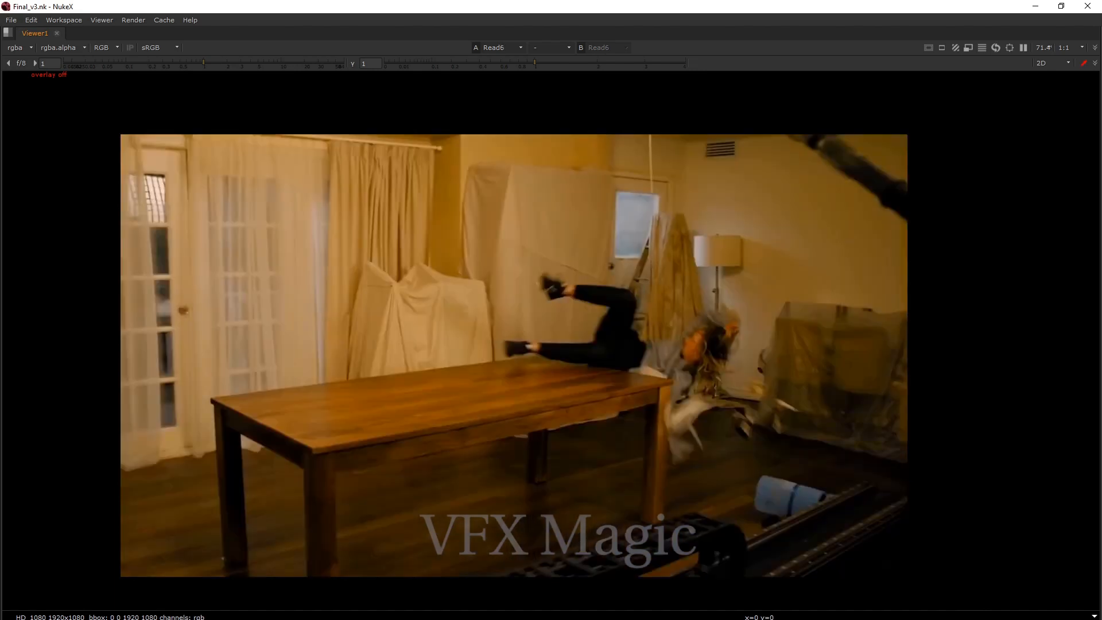
pyautogui.press('1')
pyautogui.press('2')
pyautogui.press('1')
pyautogui.press('2')
pyautogui.press('1')
pyautogui.press('2')
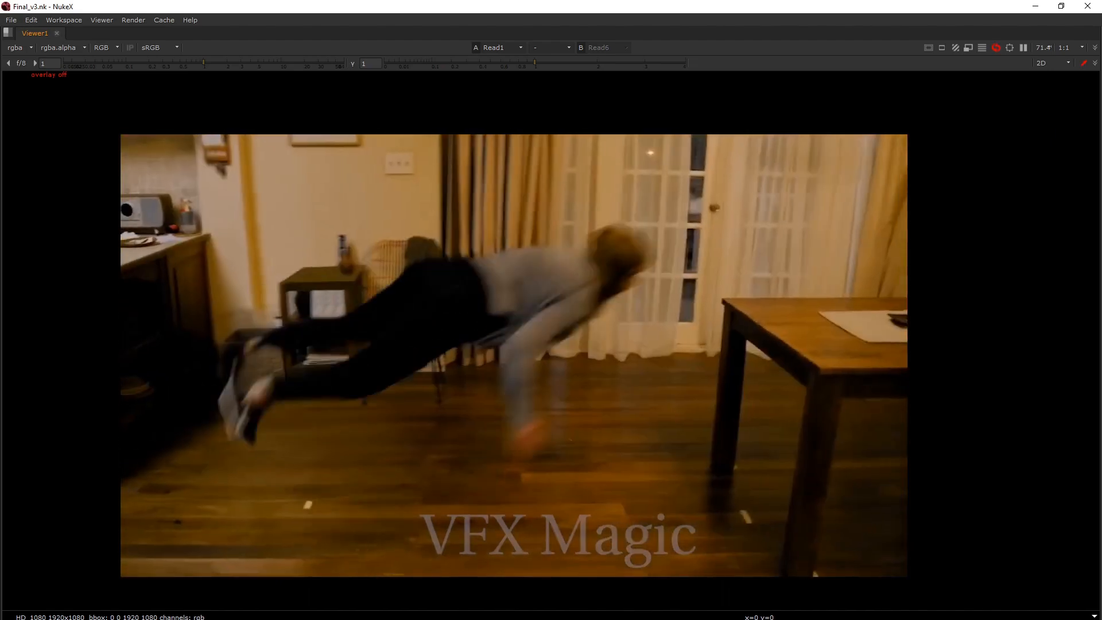
# Examine the overall layout of the node graph at full size, ending on the clean plate section.
pyautogui.press('space')
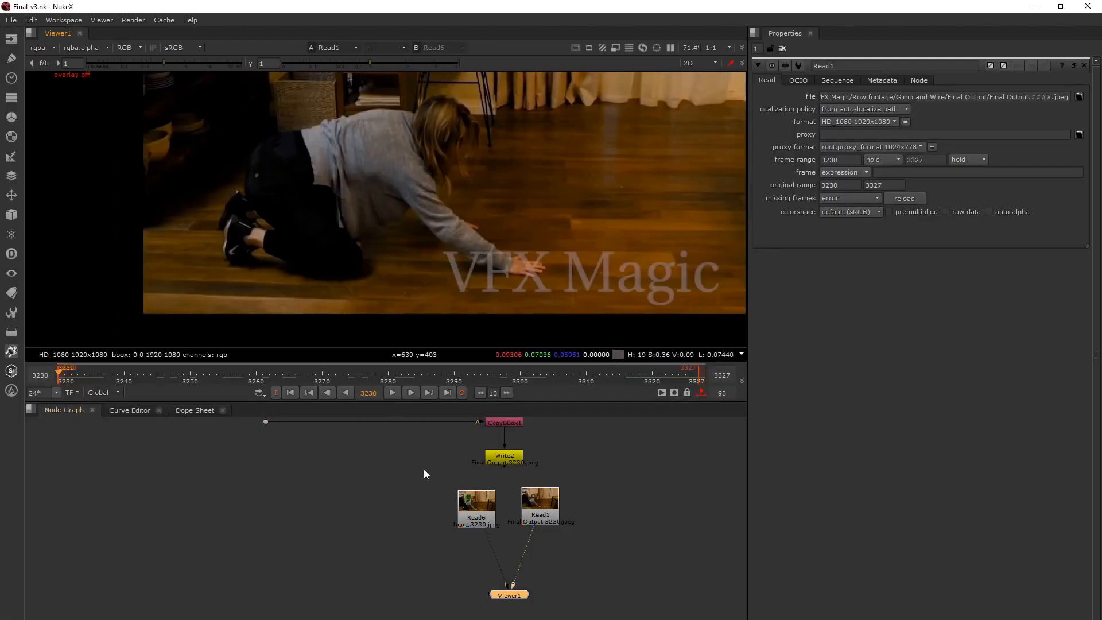
pyautogui.moveTo(471, 499); pyautogui.dragTo(479, 598, button='middle')
pyautogui.scroll(-3, 480, 597)
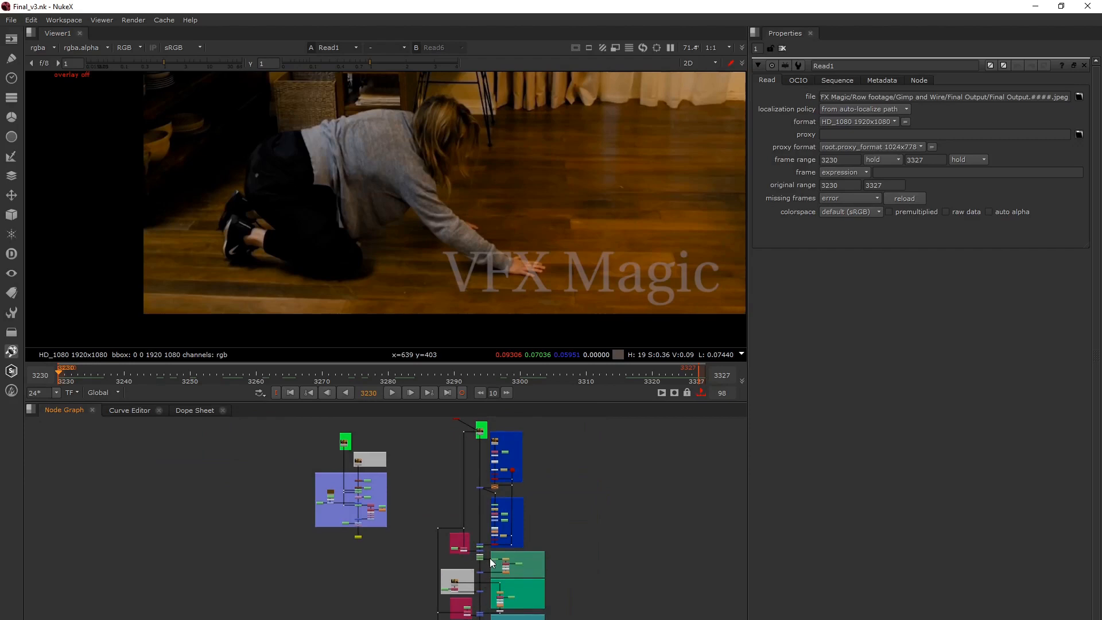
pyautogui.press('space')
pyautogui.moveTo(545, 519); pyautogui.dragTo(577, 402, button='middle')
pyautogui.scroll(5, 563, 398)
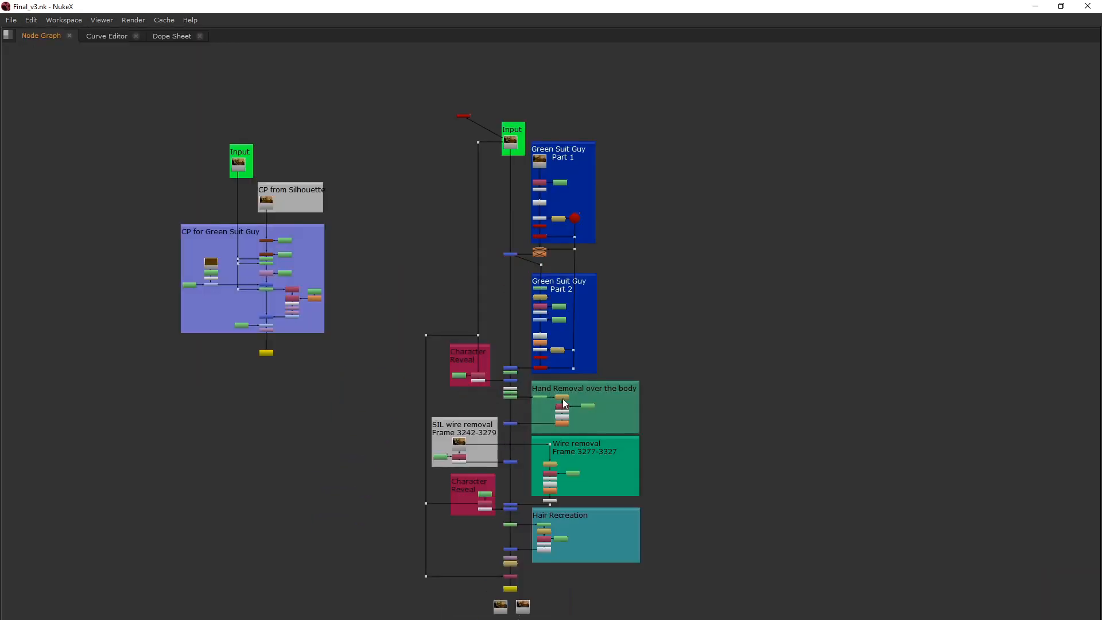
pyautogui.moveTo(159, 120); pyautogui.dragTo(399, 396)
pyautogui.scroll(5, 258, 179)
# Inspect the Read7 input and the CP from Silhouette node, and show Read7 in the viewer.
pyautogui.click(271, 204)
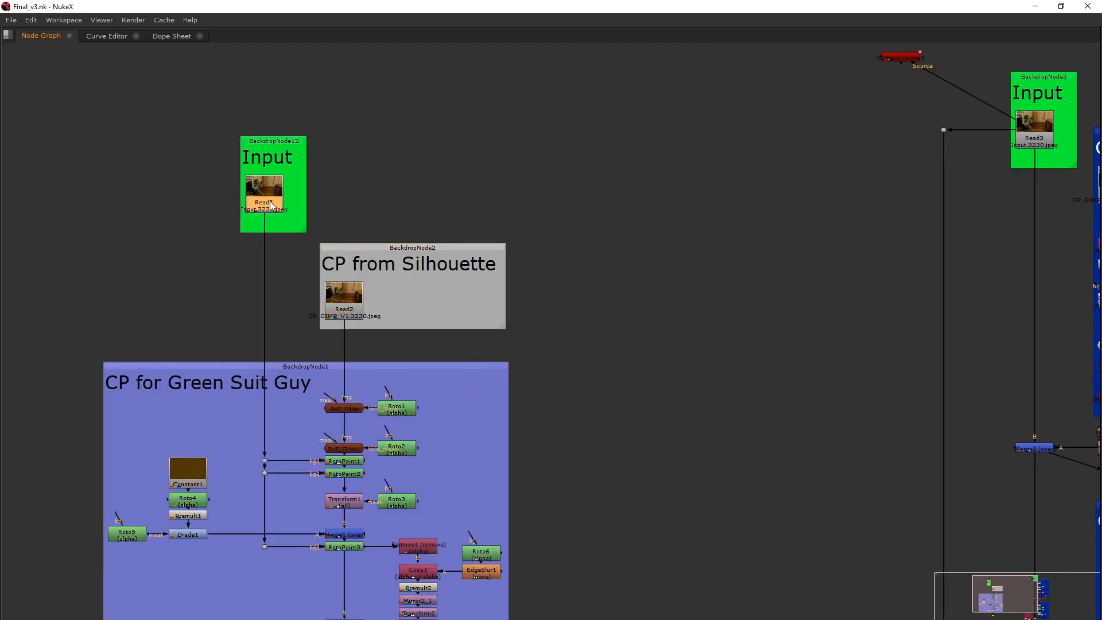
pyautogui.click(347, 296)
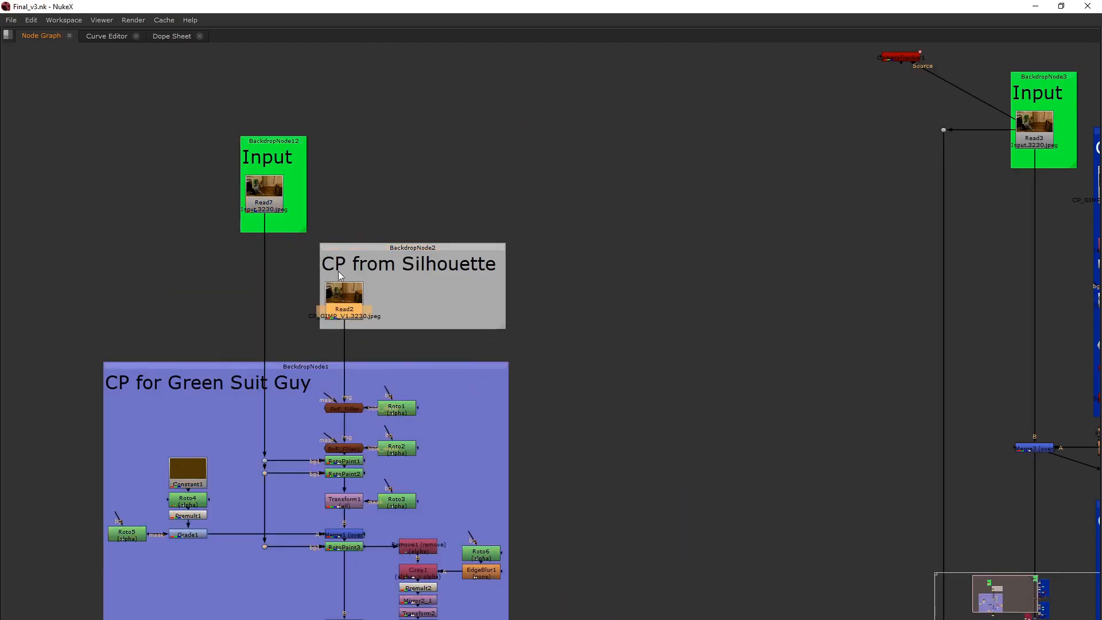
pyautogui.scroll(3, 344, 278)
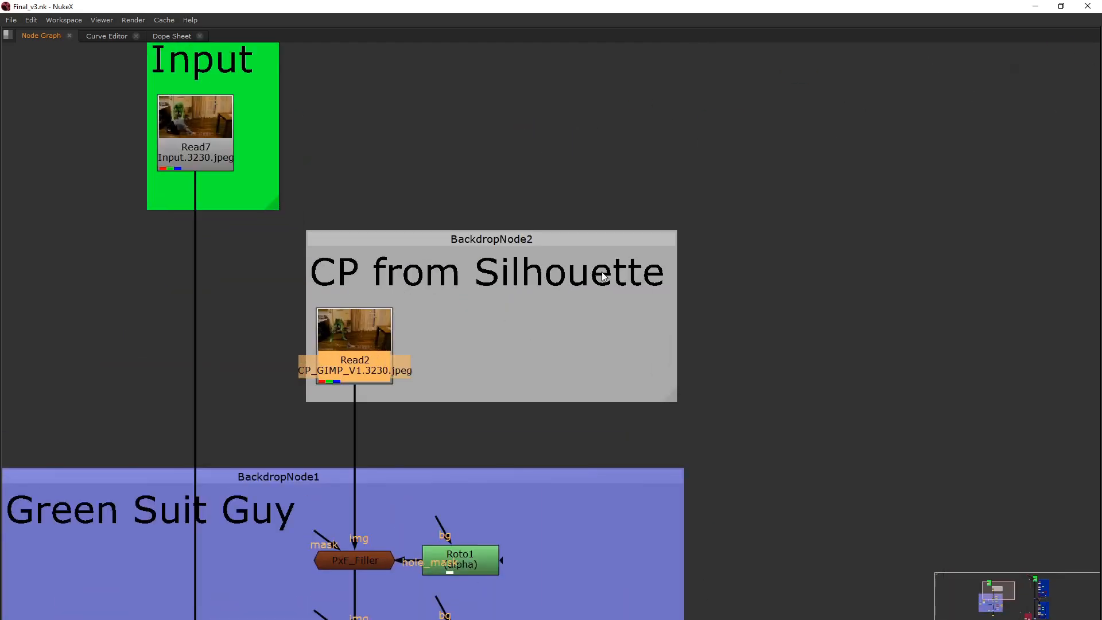
pyautogui.scroll(-3, 601, 274)
pyautogui.click(429, 211)
pyautogui.press('space')
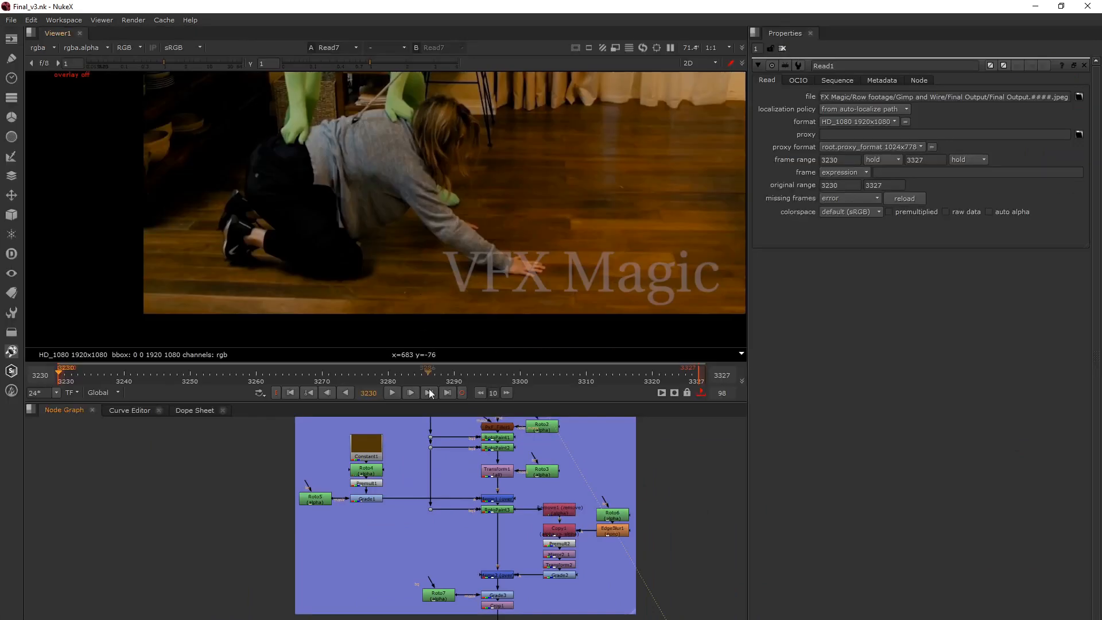
# View the Write1 result of the CP for Green Suit Guy section and compare it with the final output Read1.
pyautogui.scroll(-5, 419, 500)
pyautogui.moveTo(439, 525); pyautogui.dragTo(443, 531, button='middle')
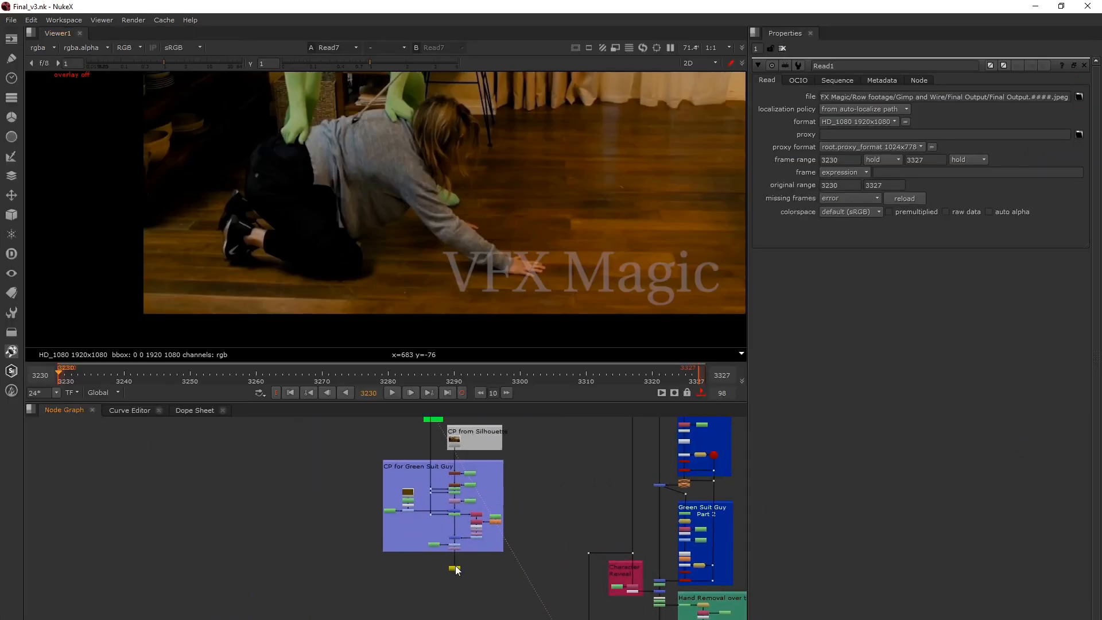
pyautogui.click(454, 568)
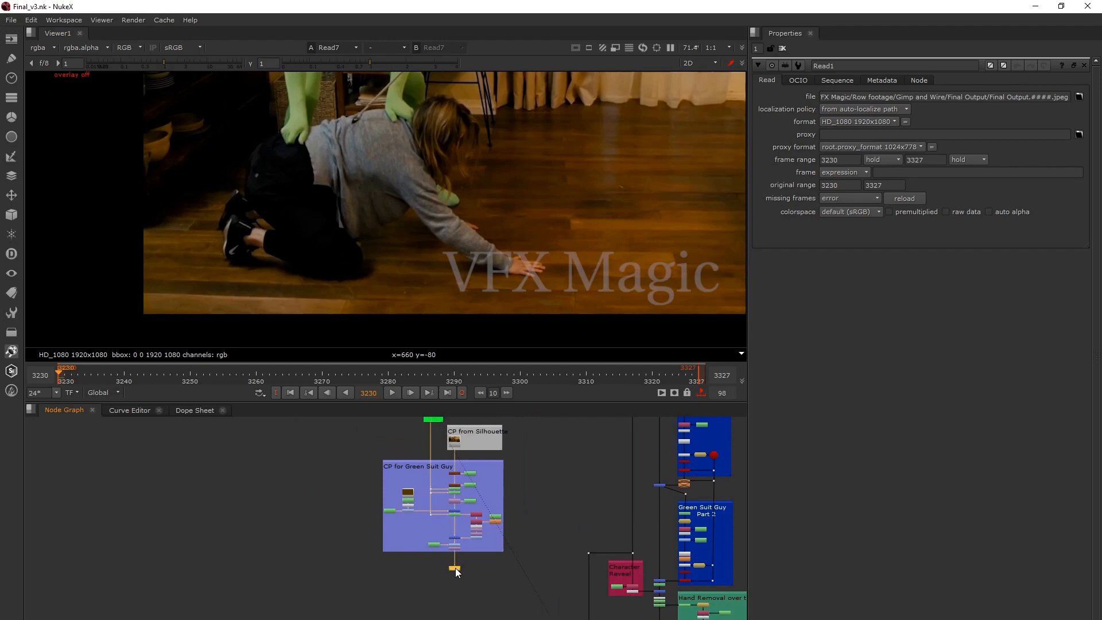
pyautogui.press('1')
pyautogui.moveTo(407, 158); pyautogui.dragTo(374, 226, button='middle')
pyautogui.scroll(-2, 375, 226)
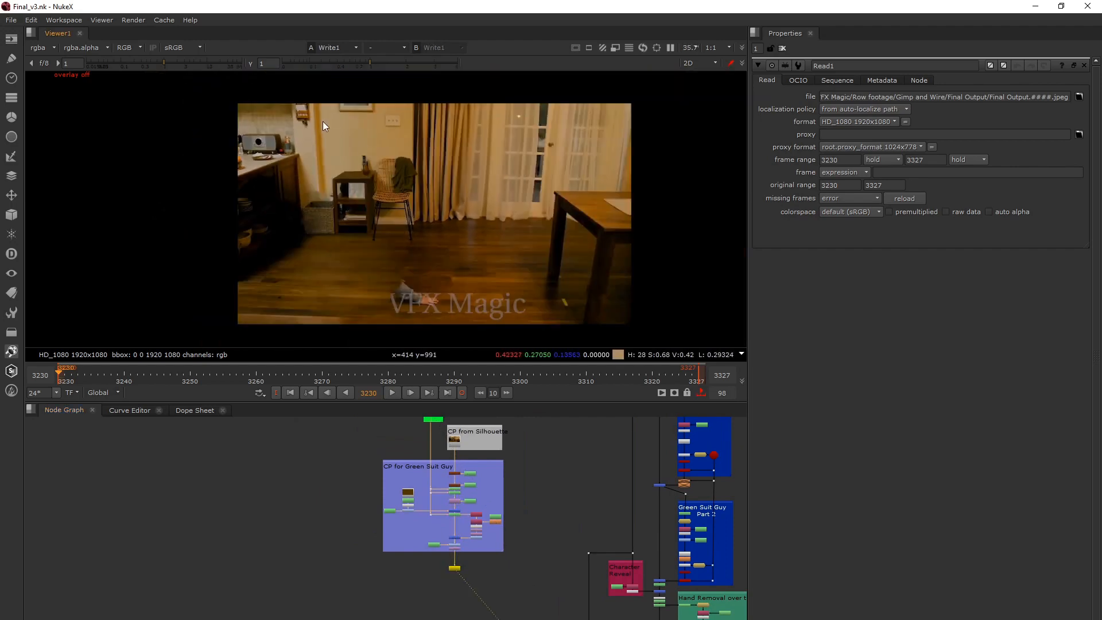
pyautogui.press('2')
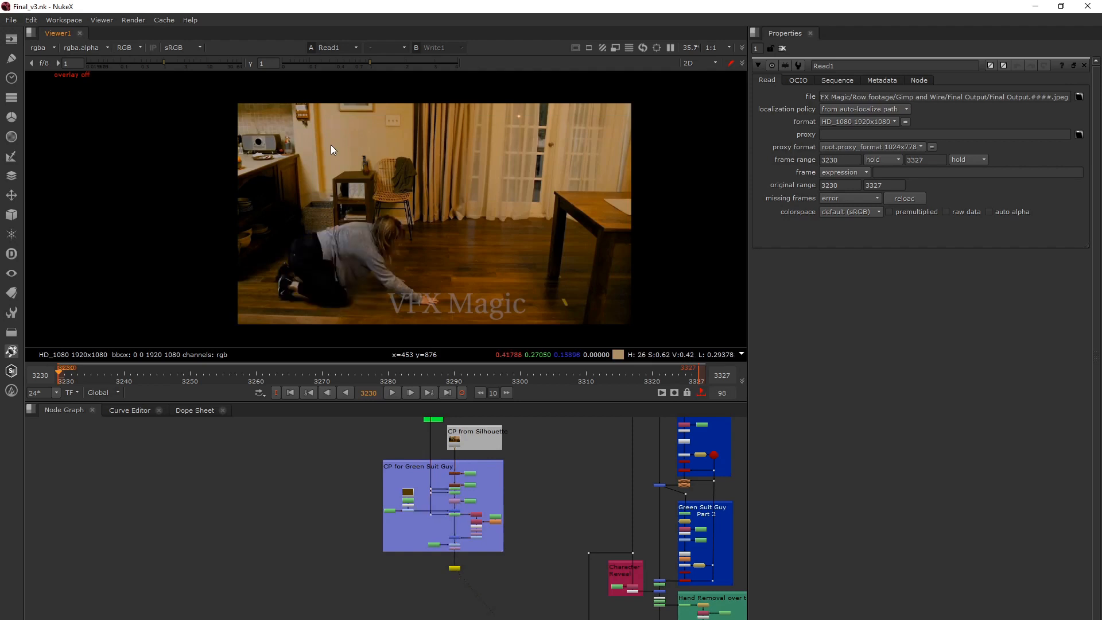
pyautogui.press('1')
pyautogui.press('1')
# Load the Write1 clean plate result and the original Read7 input into the viewer for comparison.
pyautogui.click(455, 568)
pyautogui.scroll(-3, 458, 574)
pyautogui.press('1')
pyautogui.click(442, 474)
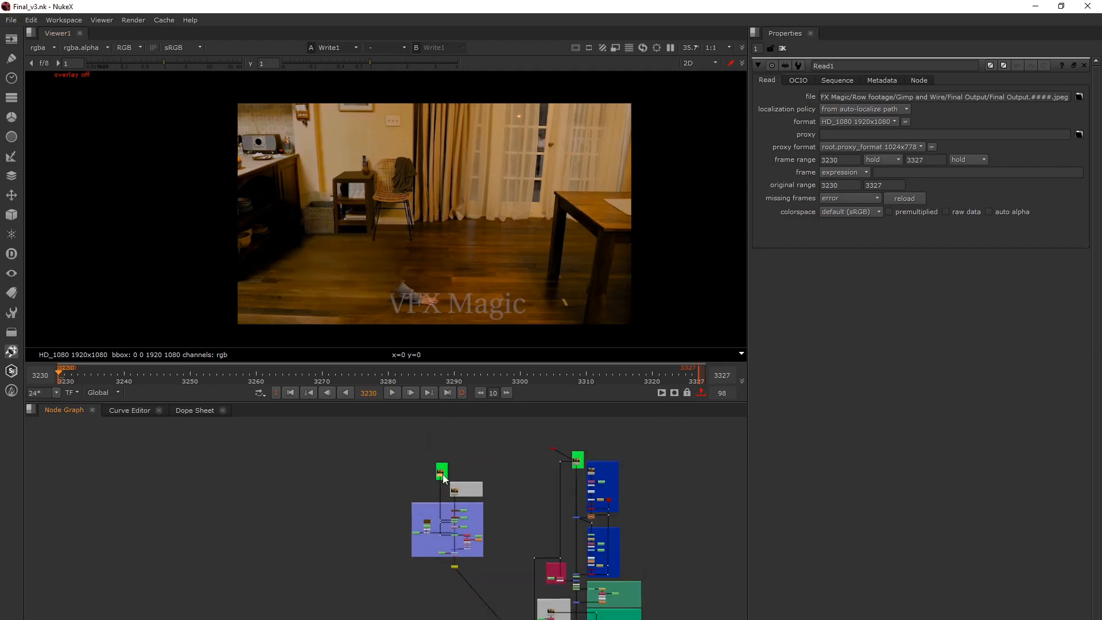
pyautogui.press('1')
pyautogui.press('1')
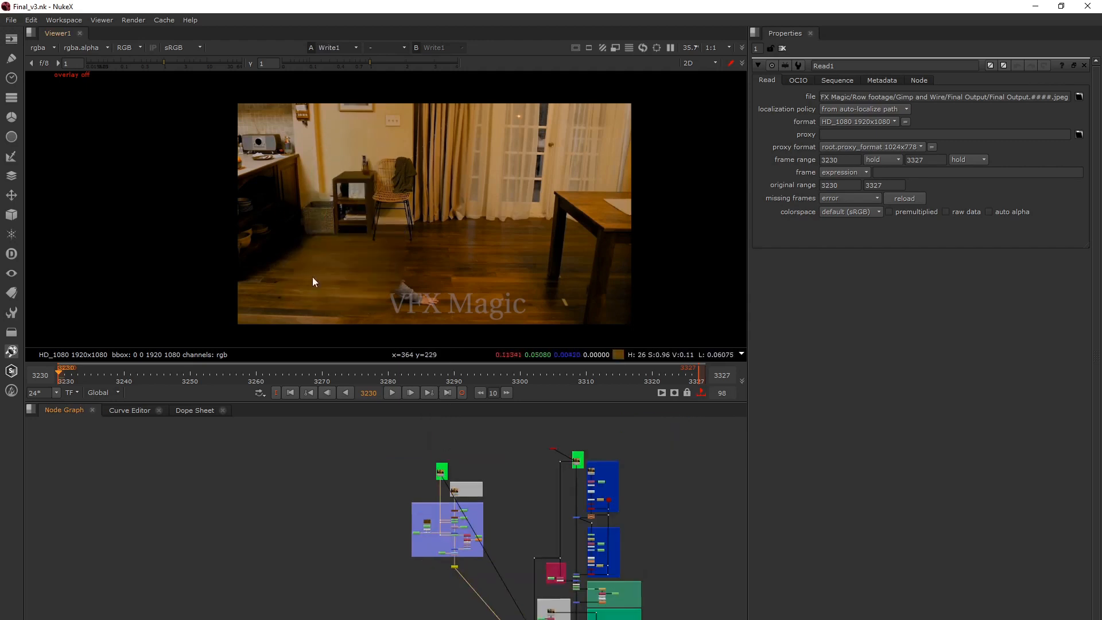
# Compare the original plate with the clean plate result at the first frame and frame 3251, then return to frame 3230.
pyautogui.press('2')
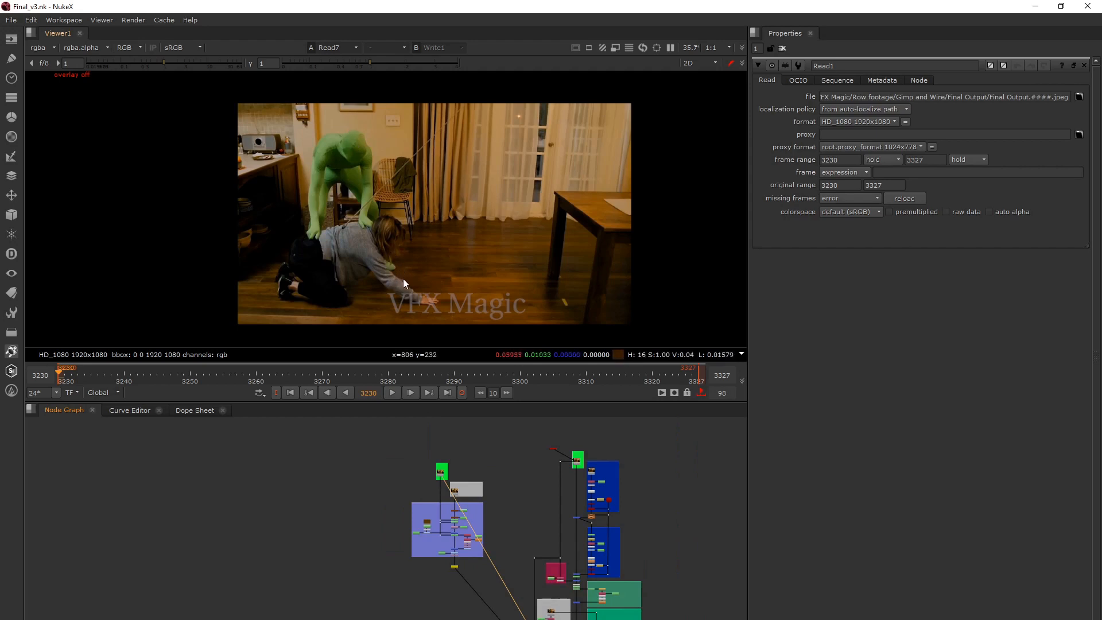
pyautogui.press('2')
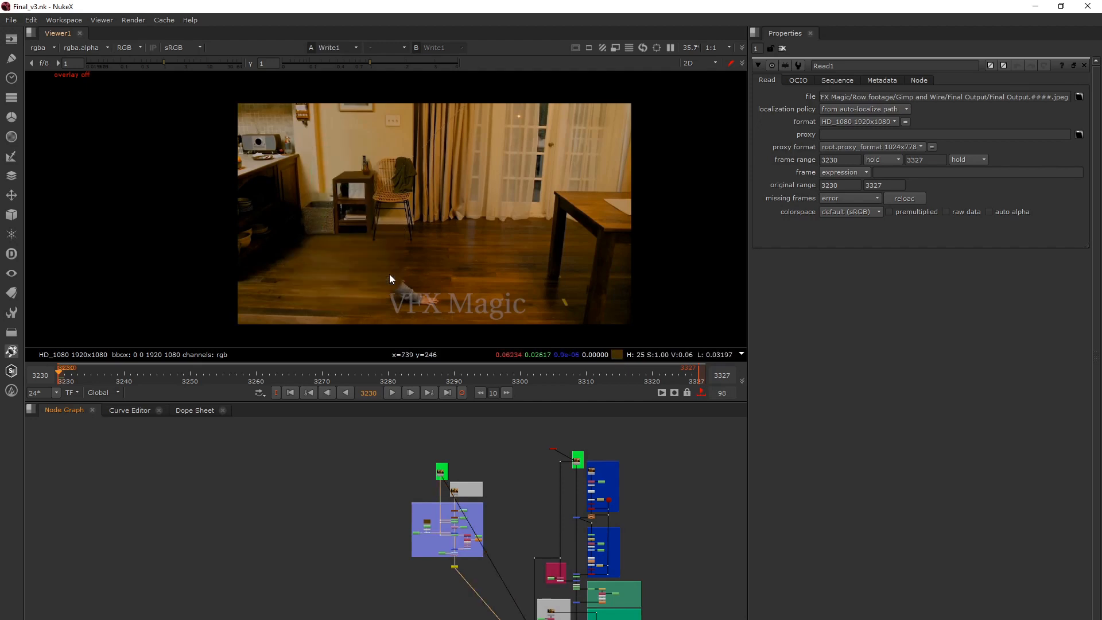
pyautogui.press('1')
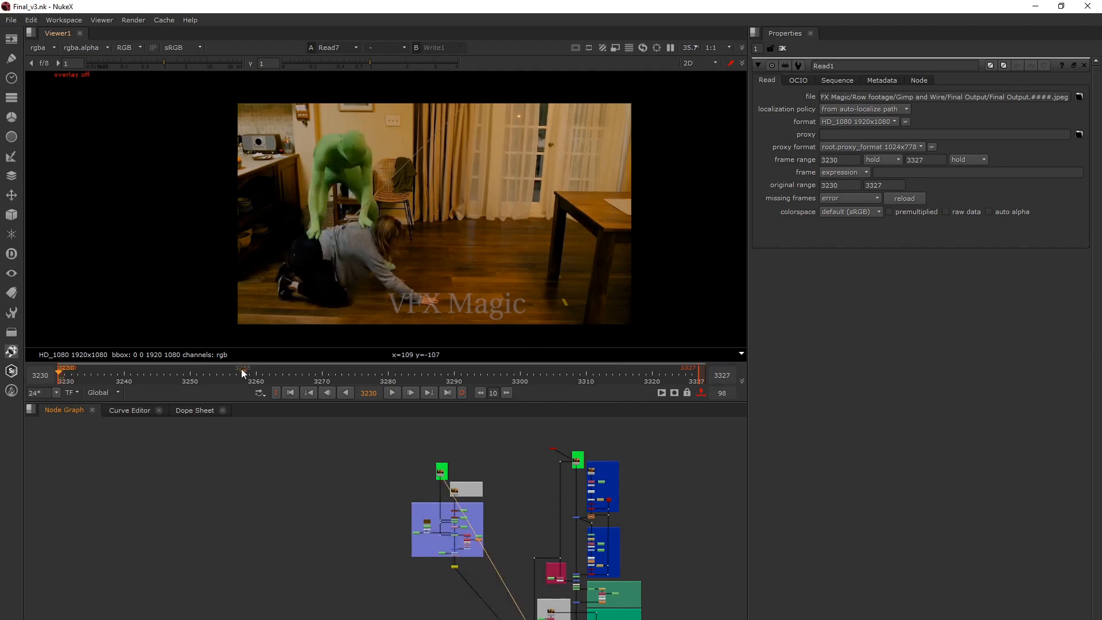
pyautogui.moveTo(181, 379)
pyautogui.mouseDown()
pyautogui.moveTo(212, 382)
pyautogui.moveTo(196, 383)
pyautogui.mouseUp()
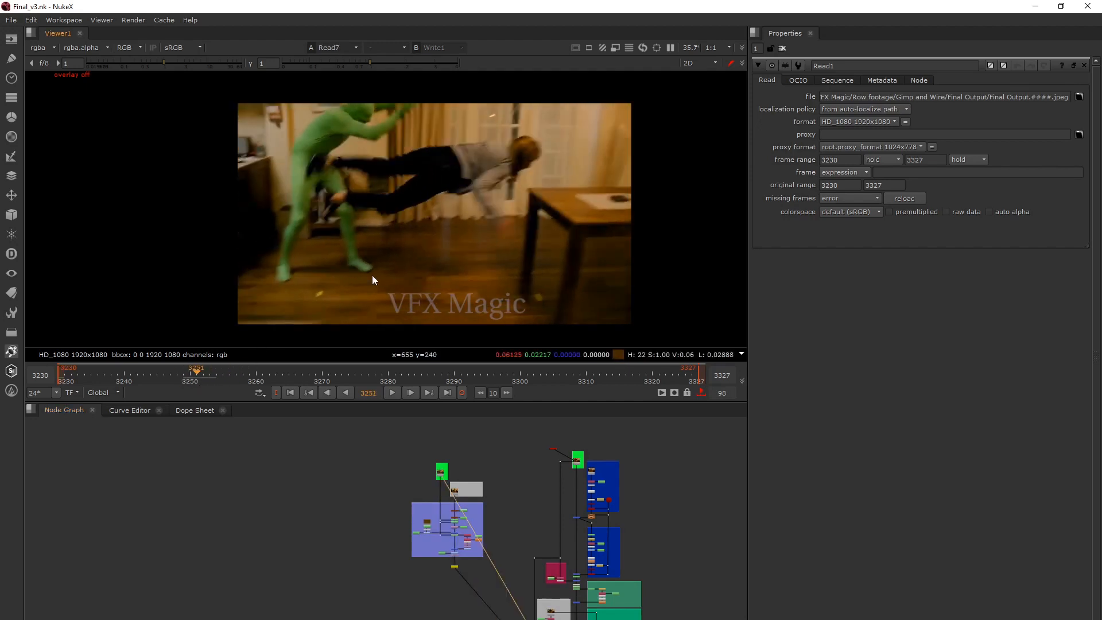
pyautogui.press('2')
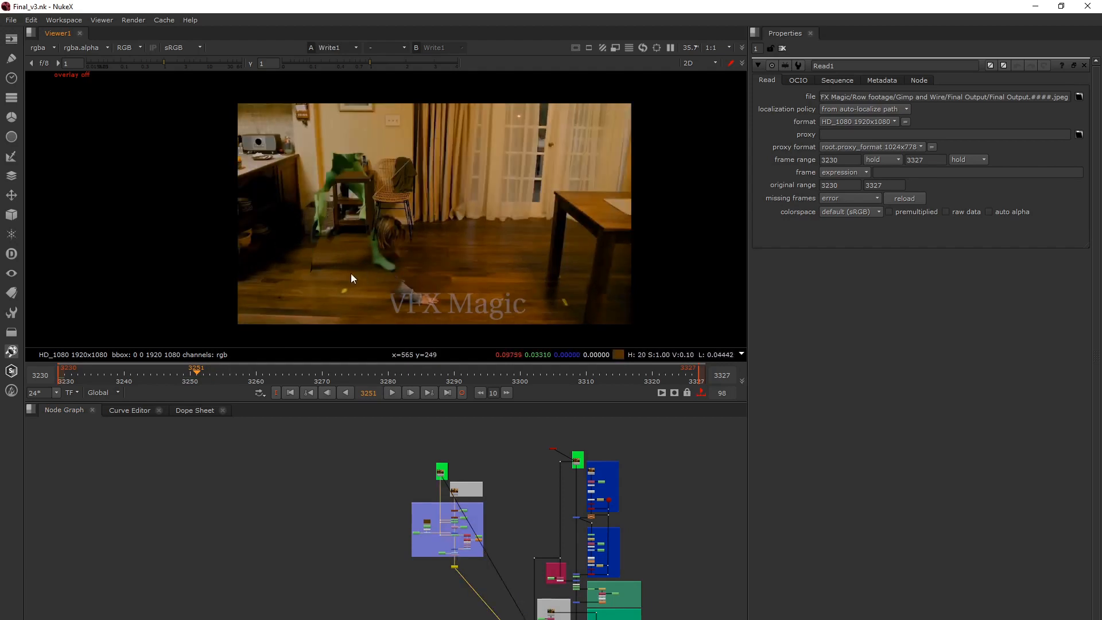
pyautogui.click(286, 390)
# Show the Read2 clean plate from the CP from Silhouette backdrop in the viewer.
pyautogui.scroll(3, 457, 491)
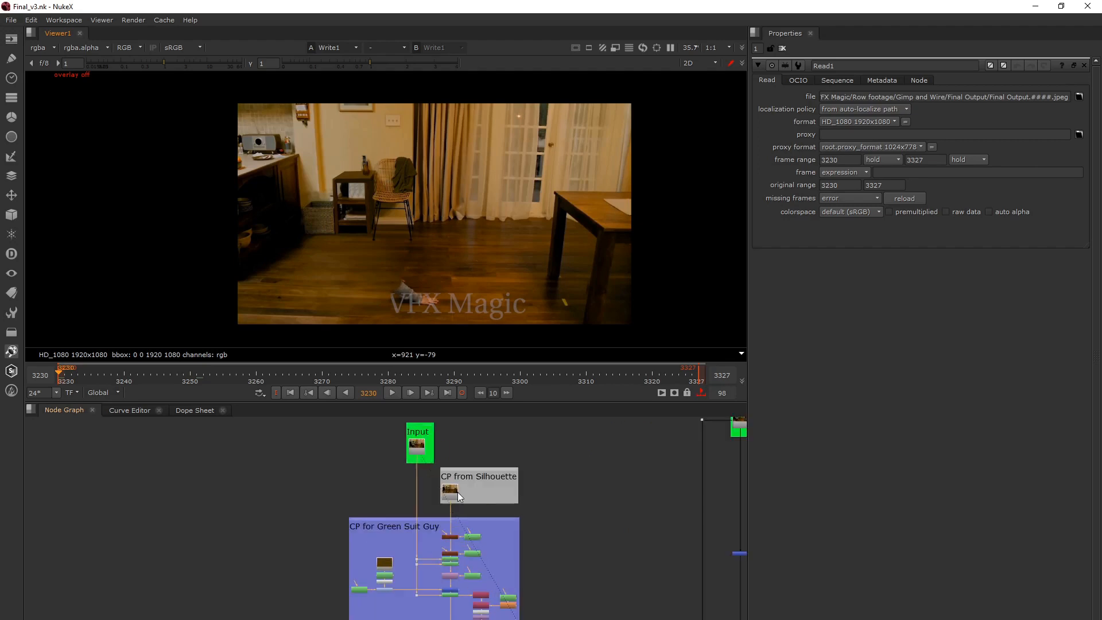
pyautogui.scroll(2, 456, 491)
pyautogui.click(442, 490)
pyautogui.press('1')
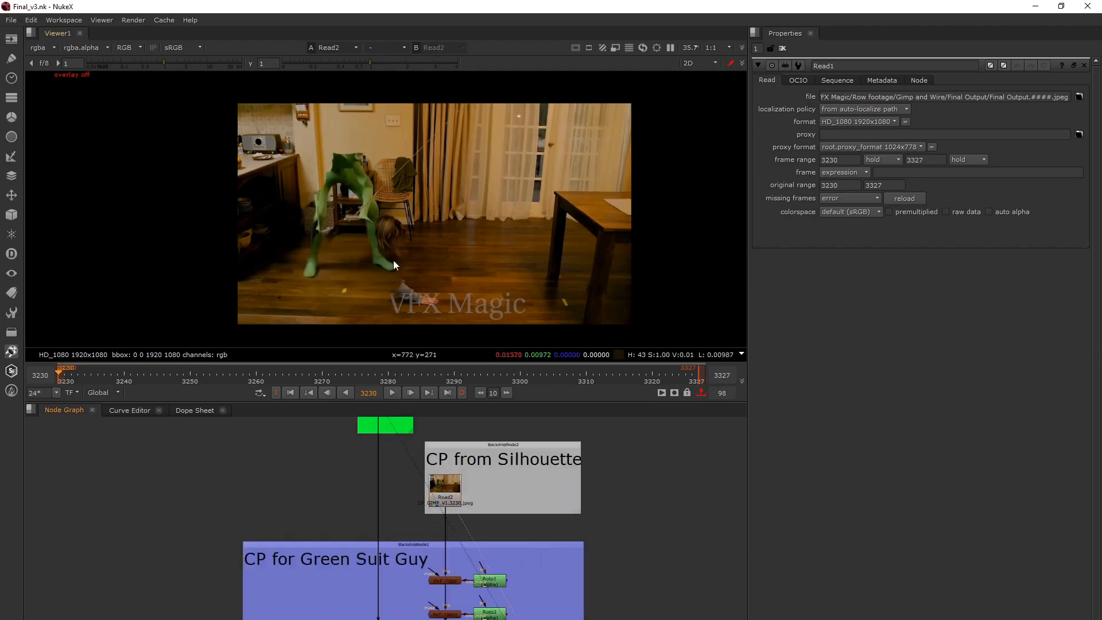
# Compare the Silhouette clean plate Read2 with the original Read7 input by switching between them in the viewer.
pyautogui.moveTo(384, 442); pyautogui.dragTo(400, 512, button='middle')
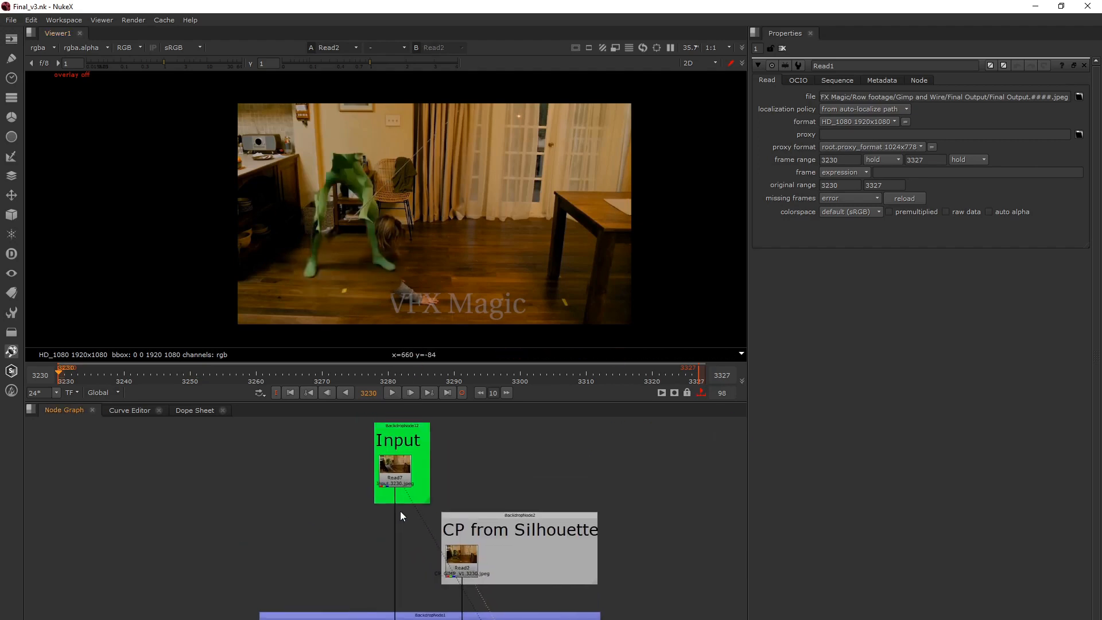
pyautogui.press('2')
pyautogui.press('1')
pyautogui.press('2')
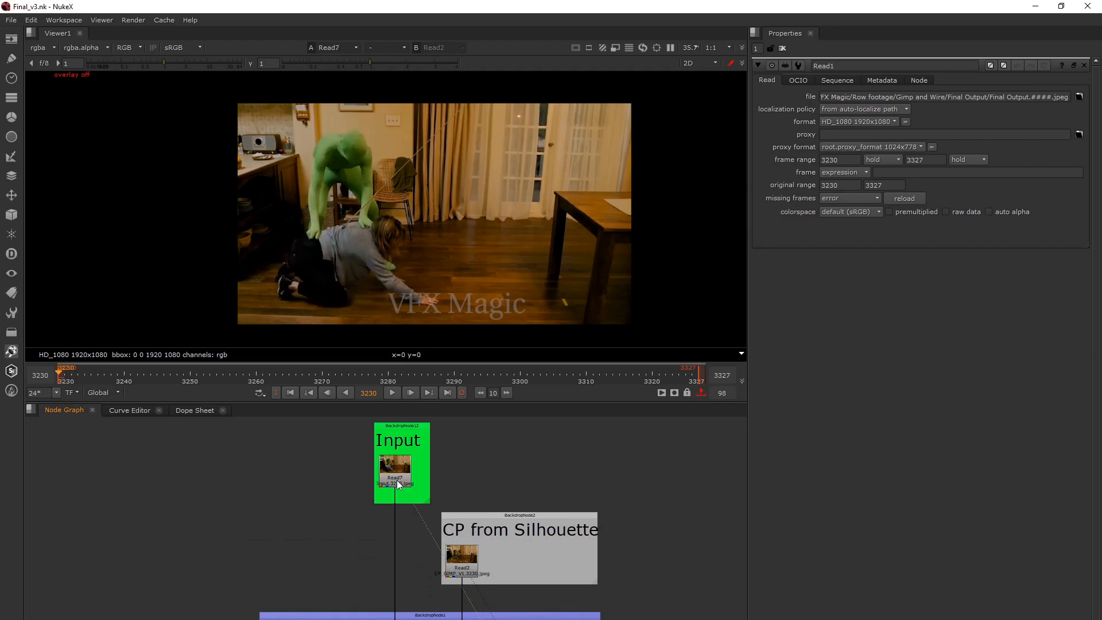
pyautogui.press('1')
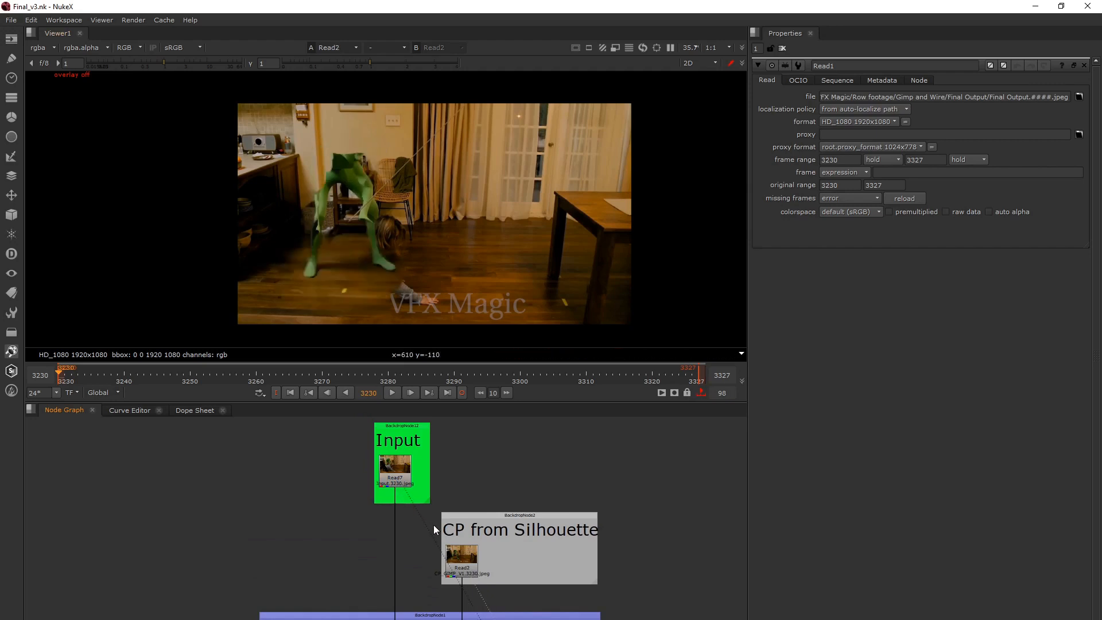
pyautogui.moveTo(433, 524); pyautogui.dragTo(435, 481, button='middle')
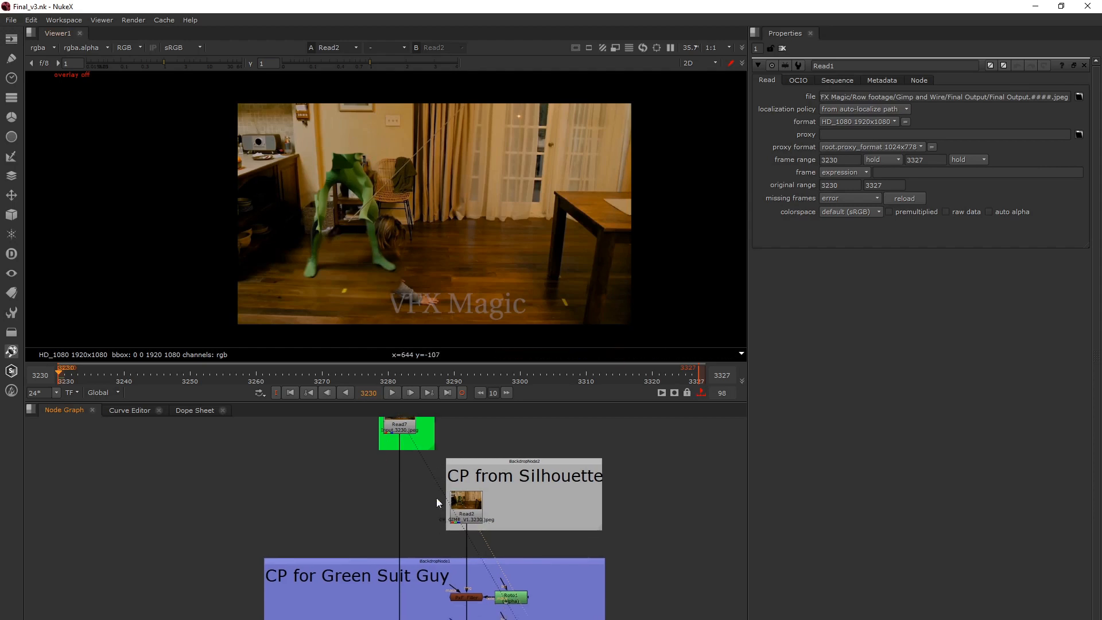
# Show the Write1 clean plate result below the CP for Green Suit Guy backdrop in the viewer.
pyautogui.scroll(-6, 436, 497)
pyautogui.click(423, 567)
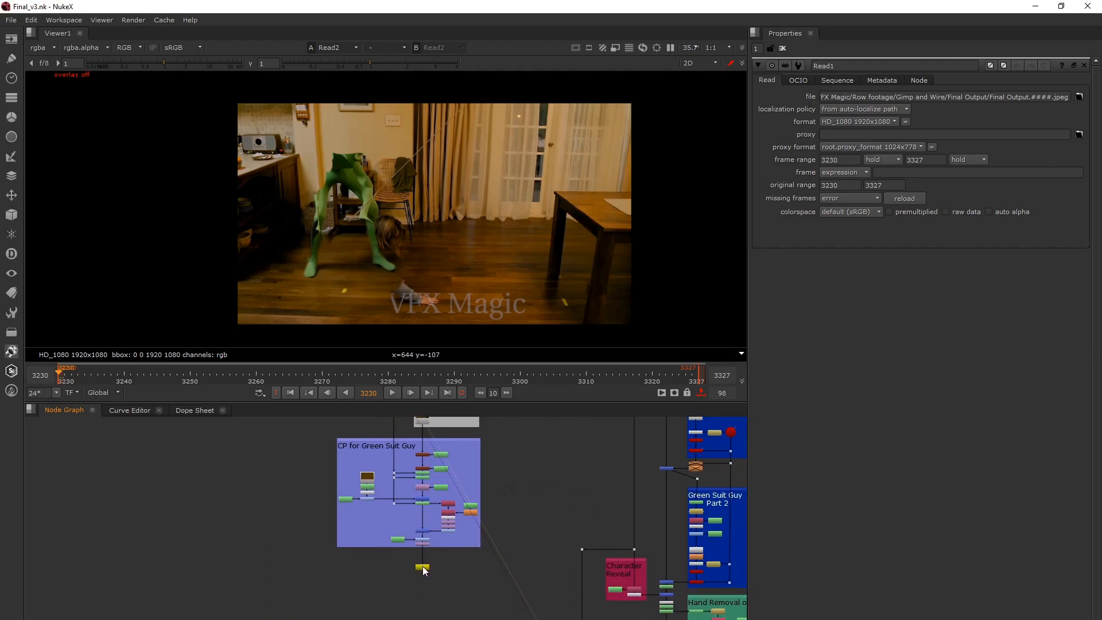
pyautogui.press('1')
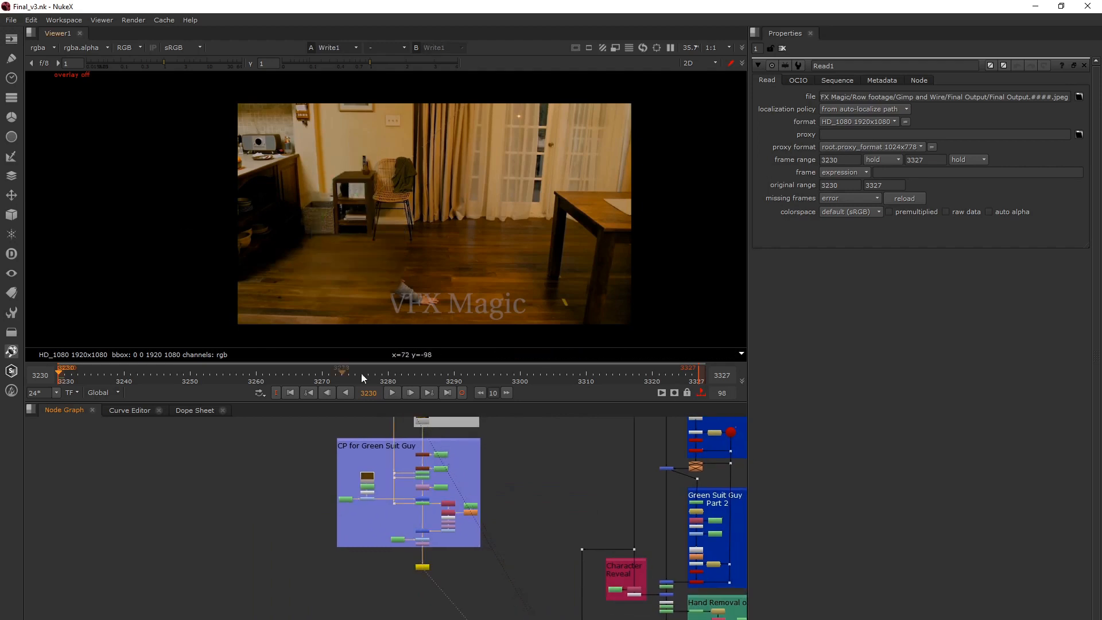
pyautogui.moveTo(421, 251); pyautogui.dragTo(375, 232, button='middle')
# Show the Read3 plate from the Input backdrop beside Green Suit Guy Part 1 in the viewer.
pyautogui.scroll(-5, 610, 605)
pyautogui.moveTo(619, 568); pyautogui.dragTo(481, 528, button='middle')
pyautogui.scroll(6, 481, 452)
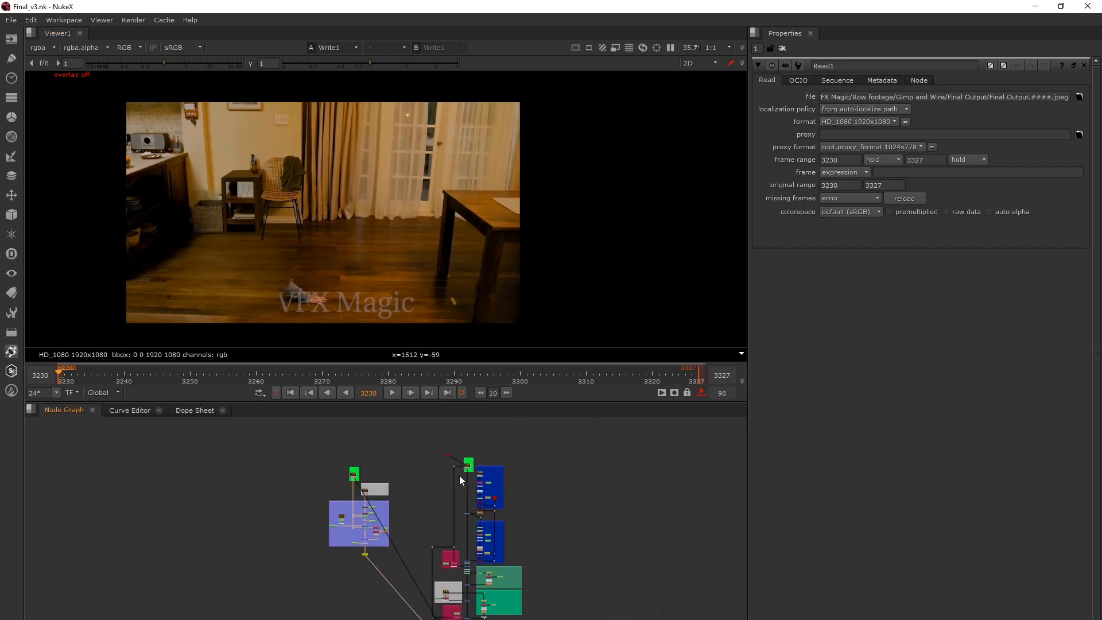
pyautogui.click(481, 452)
pyautogui.press('1')
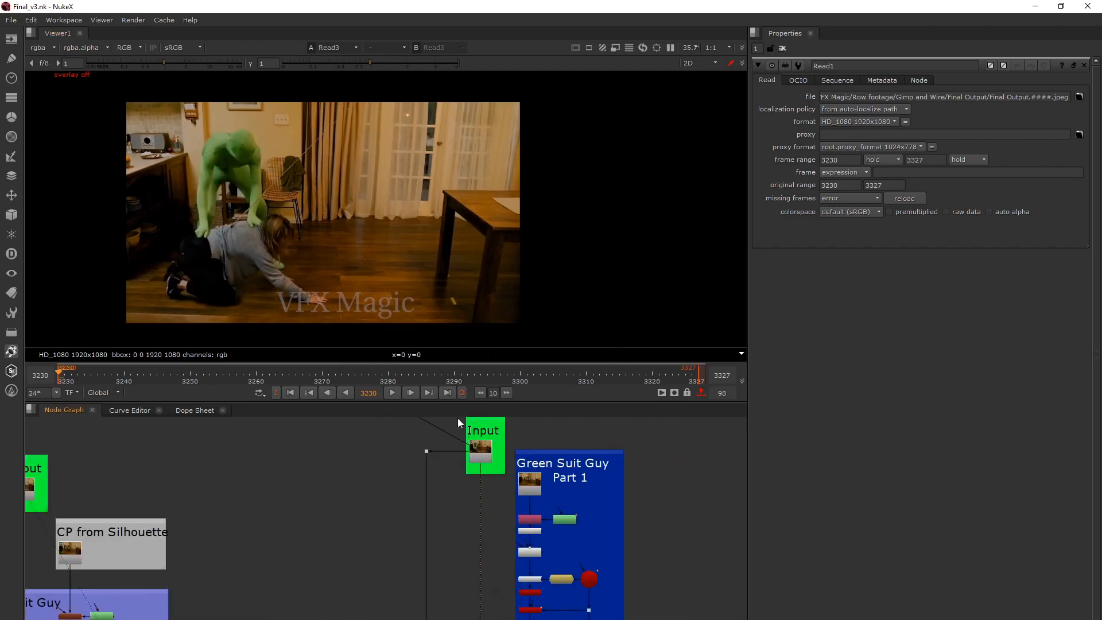
# Examine the main removal script in an enlarged node graph, framing the Green Suit Guy Part 1 nodes, and restore the normal layout.
pyautogui.moveTo(499, 527); pyautogui.dragTo(513, 232, button='middle')
pyautogui.press('space')
pyautogui.scroll(-3, 513, 232)
pyautogui.moveTo(507, 314); pyautogui.dragTo(505, 298, button='middle')
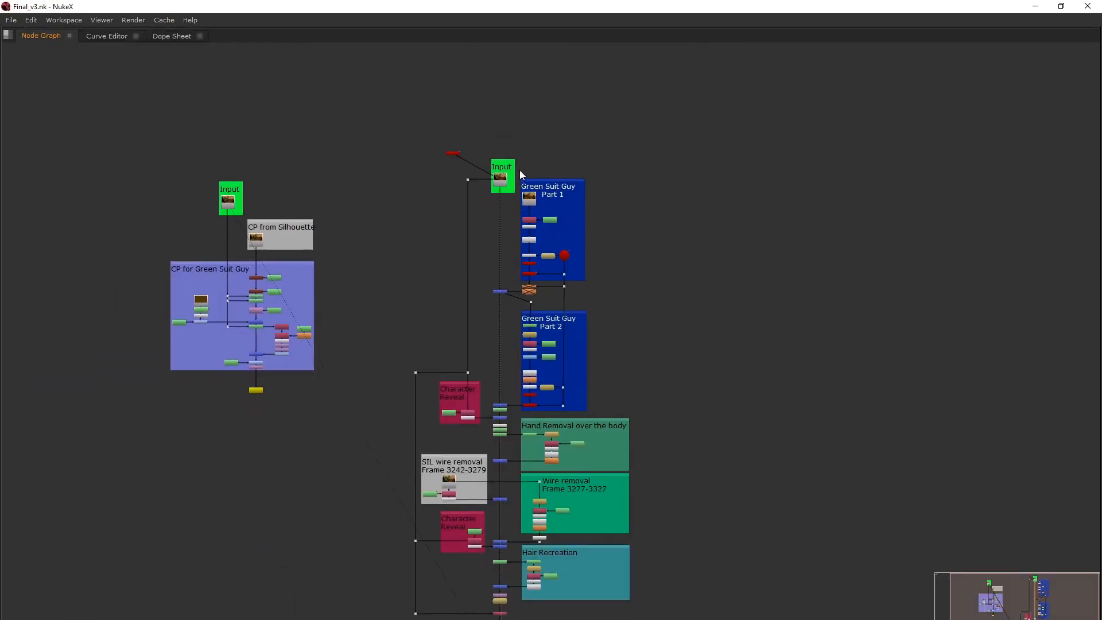
pyautogui.moveTo(520, 171); pyautogui.dragTo(623, 282)
pyautogui.press('f')
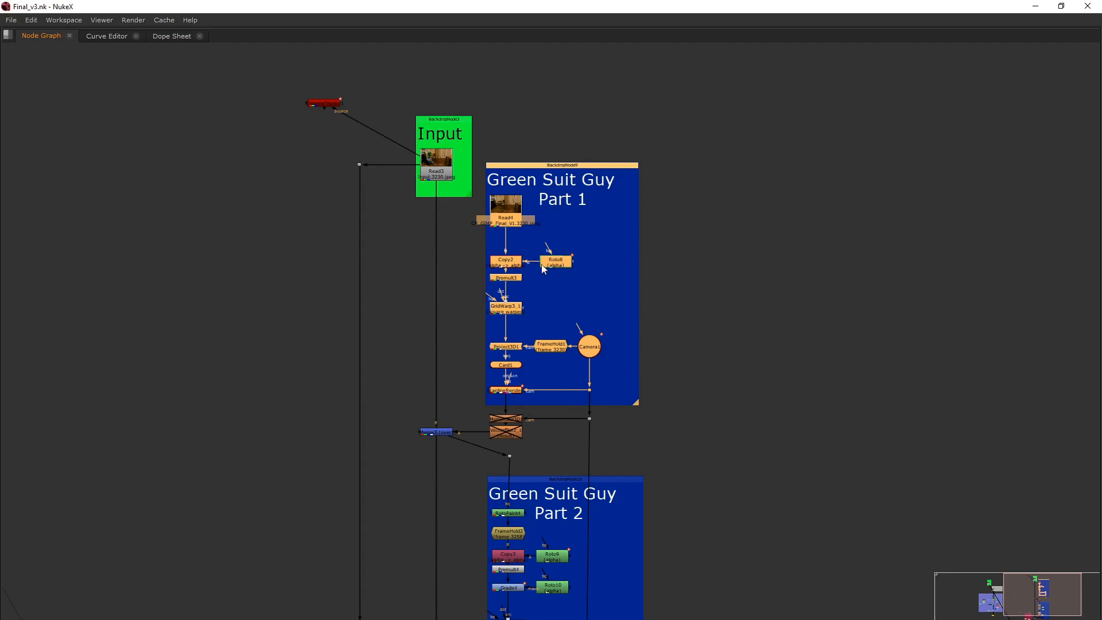
pyautogui.click(449, 181)
pyautogui.press('space')
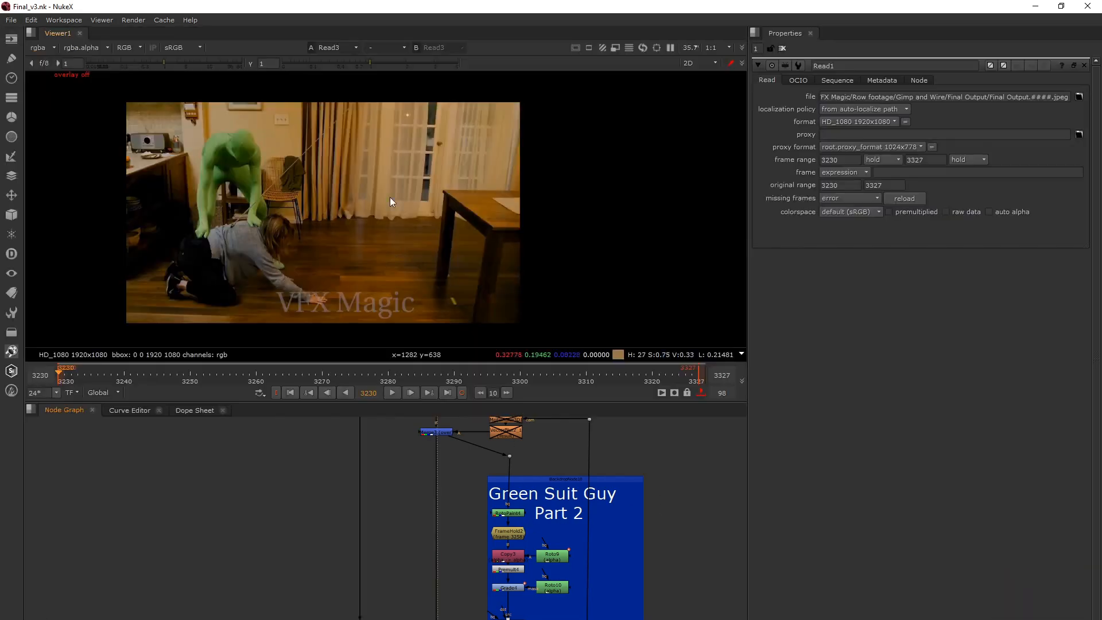
# Select the Green Suit Guy Part 1 backdrop together with its nodes in the node graph.
pyautogui.moveTo(426, 538); pyautogui.dragTo(439, 611, button='middle')
pyautogui.scroll(-3, 439, 611)
pyautogui.moveTo(497, 474); pyautogui.dragTo(487, 527, button='middle')
pyautogui.moveTo(485, 471); pyautogui.dragTo(488, 456, button='middle')
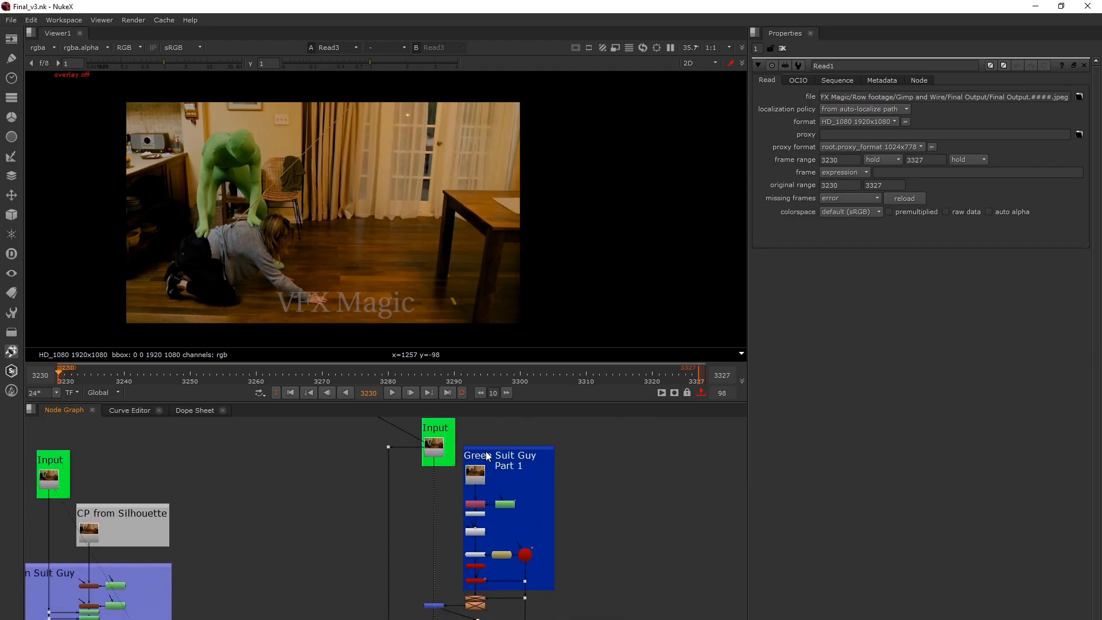
pyautogui.click(485, 455)
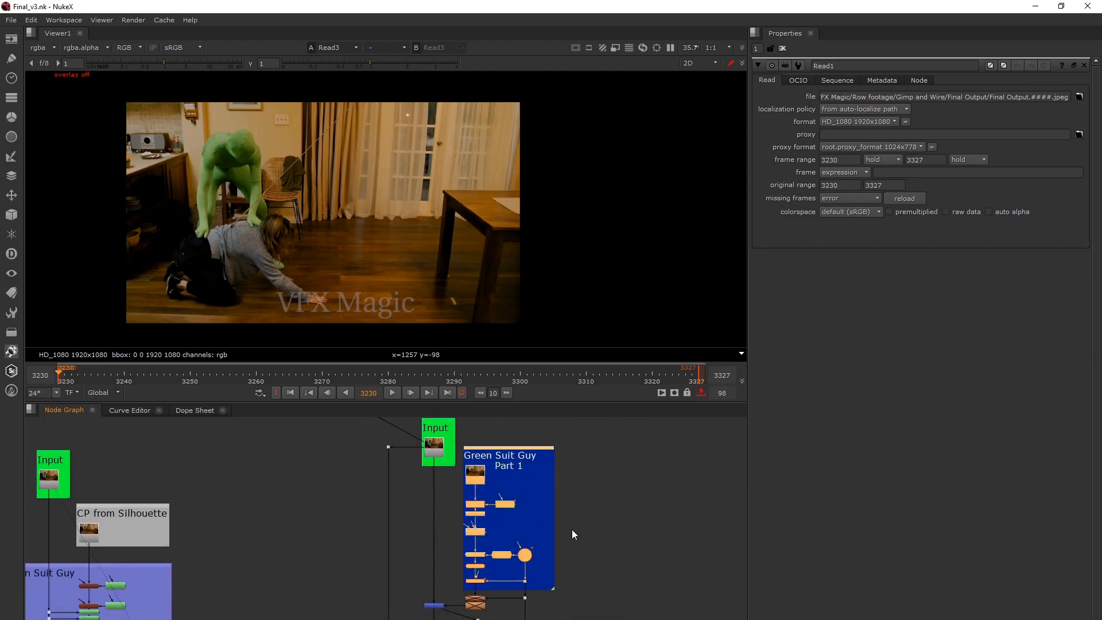
# Look through the lower removal sections of the script and select the Hair Recreation backdrop with its nodes.
pyautogui.moveTo(571, 529); pyautogui.dragTo(574, 489, button='middle')
pyautogui.scroll(-3, 586, 485)
pyautogui.scroll(-2, 577, 499)
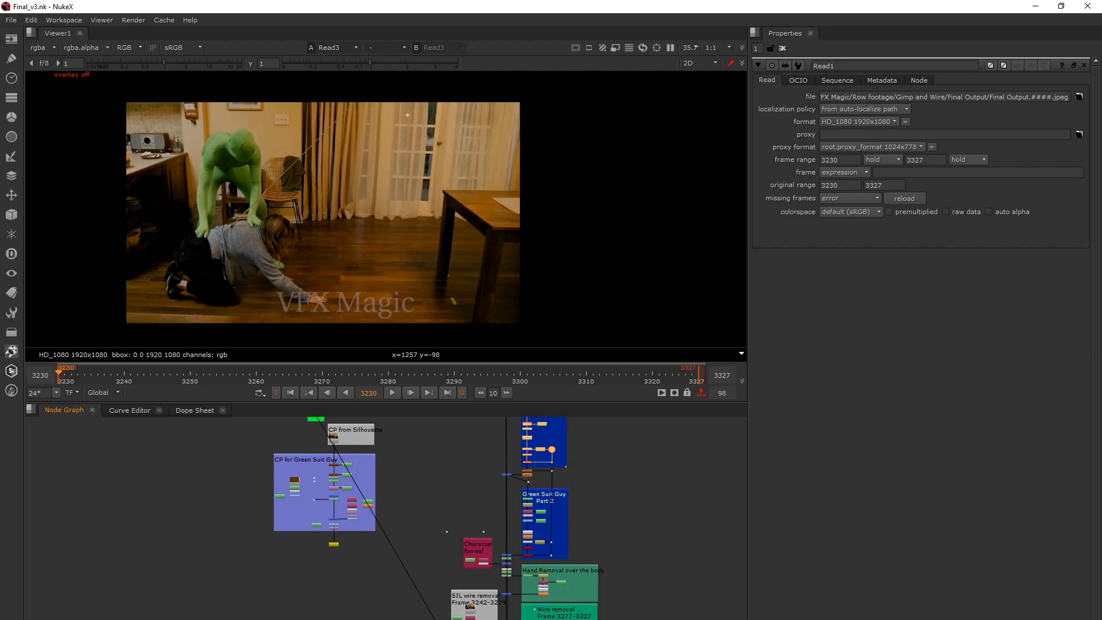
pyautogui.moveTo(564, 611); pyautogui.dragTo(551, 563, button='middle')
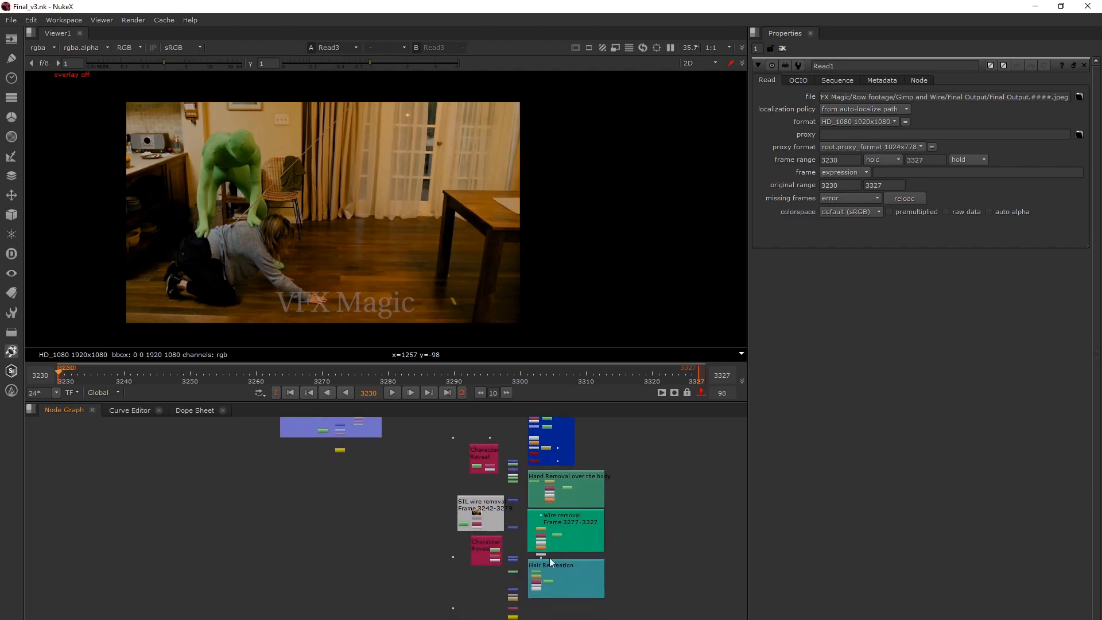
pyautogui.scroll(3, 511, 615)
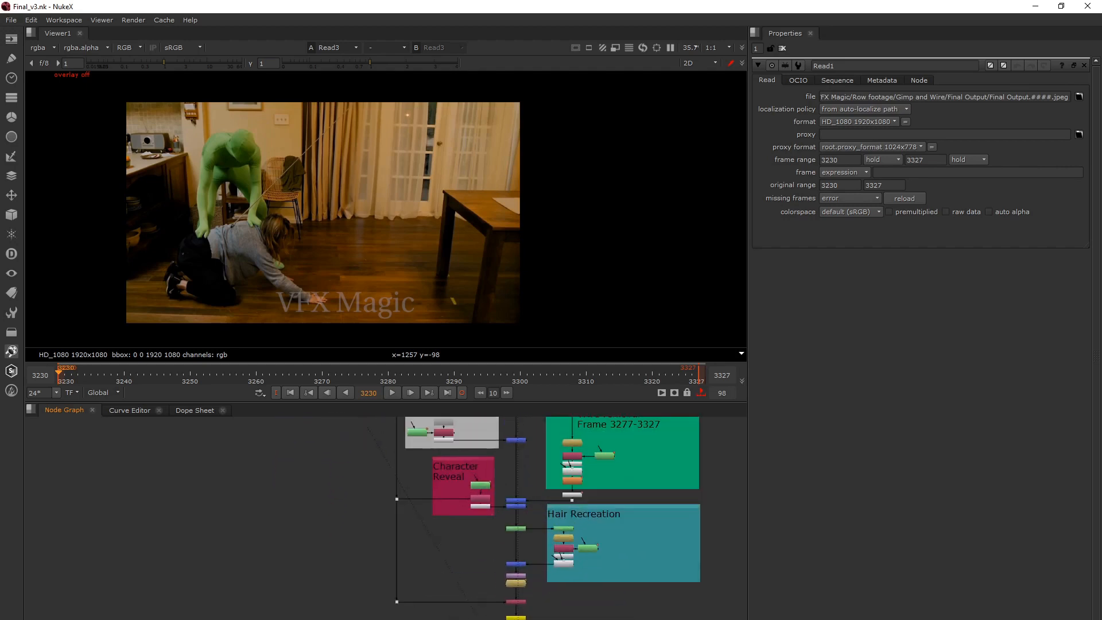
pyautogui.click(515, 617)
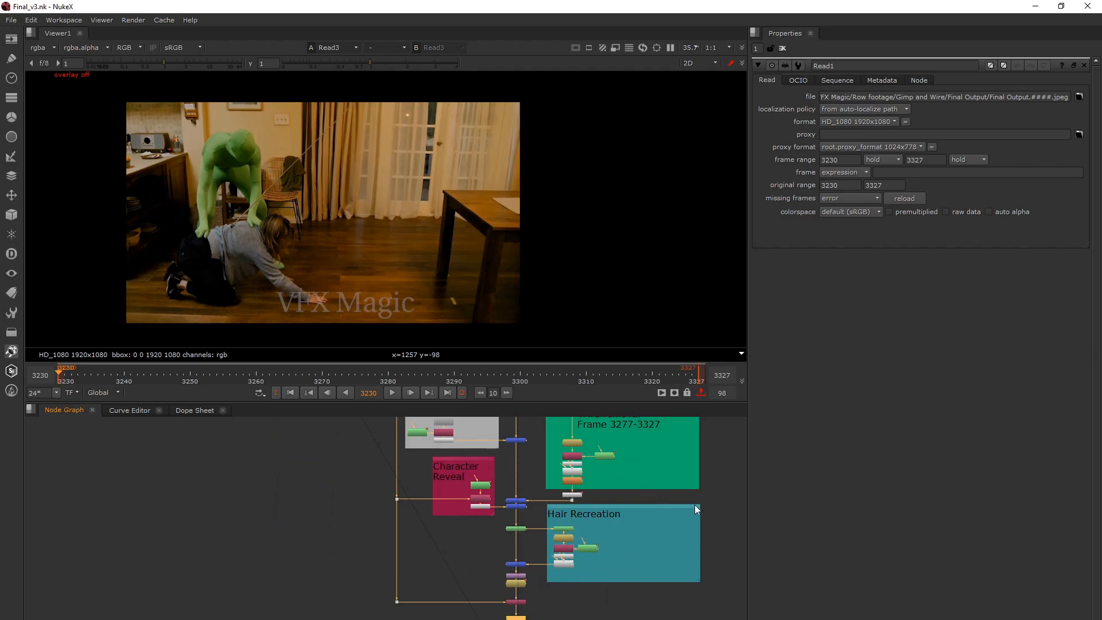
pyautogui.click(559, 511)
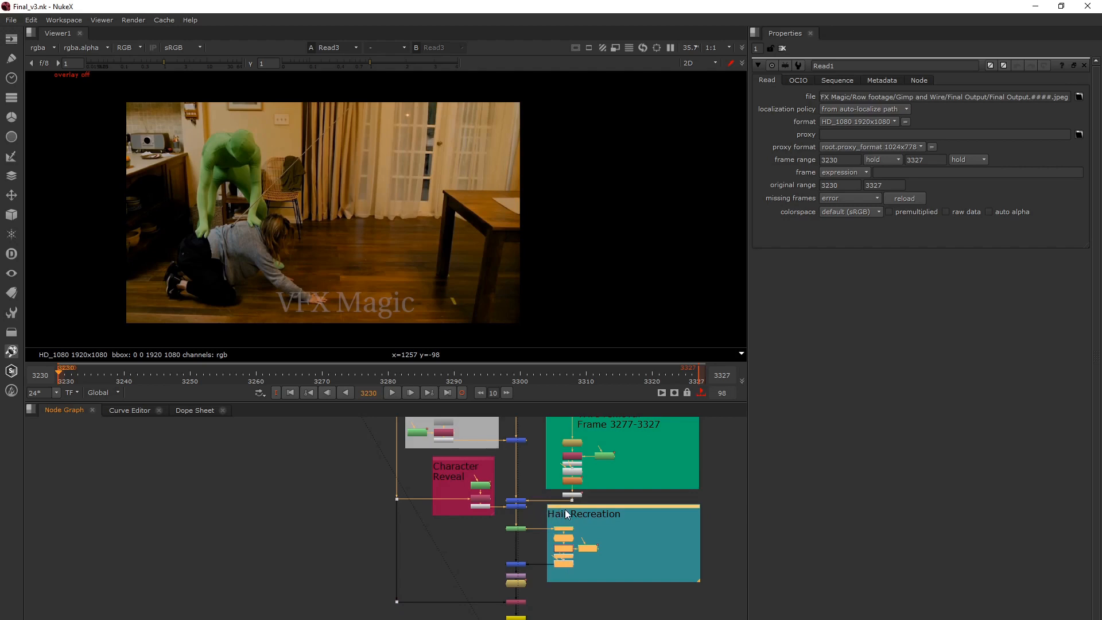
# Return to Green Suit Guy Part 1 and show its Read4 clean plate in the viewer.
pyautogui.scroll(-5, 495, 556)
pyautogui.moveTo(488, 451); pyautogui.dragTo(492, 606, button='middle')
pyautogui.scroll(5, 503, 510)
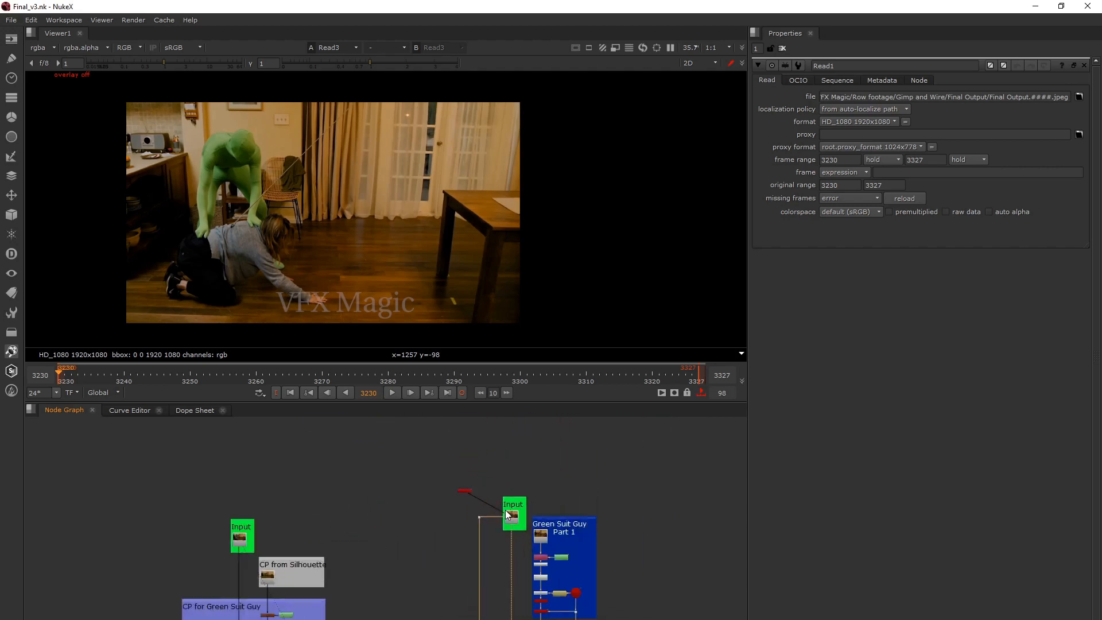
pyautogui.click(508, 522)
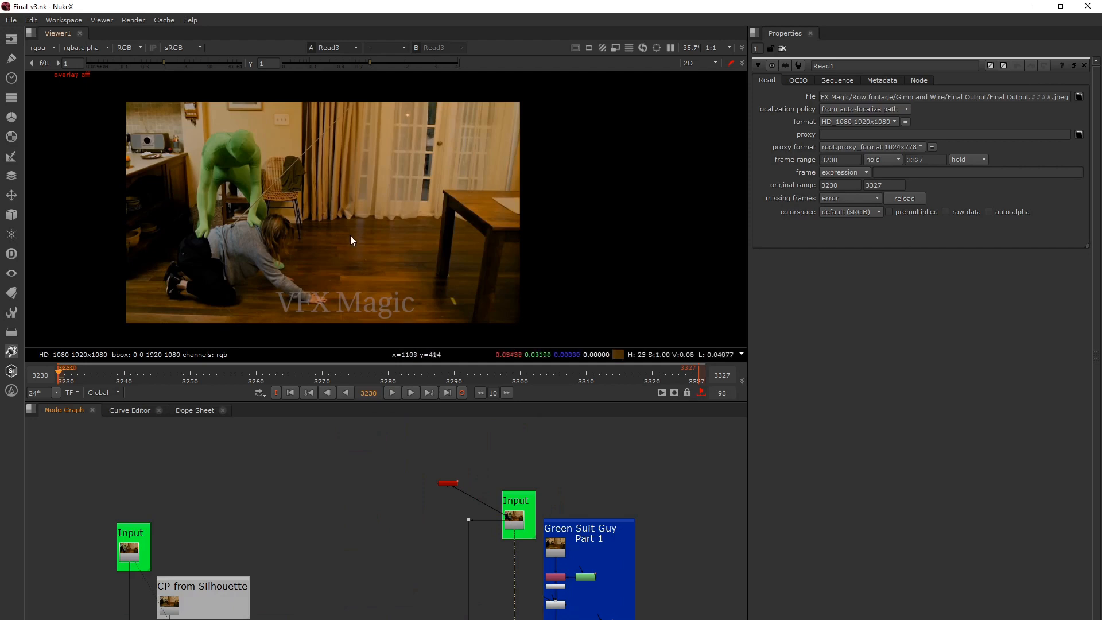
pyautogui.click(556, 548)
pyautogui.press('1')
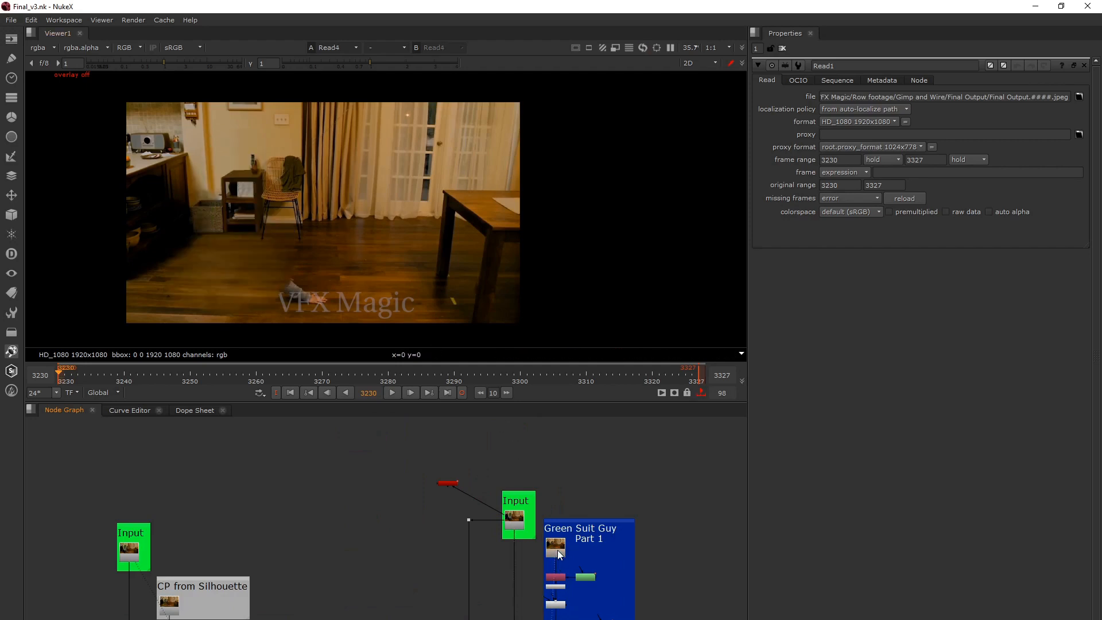
# Locate and select the CameraTracker node connected to the Read3 input plate.
pyautogui.moveTo(549, 556); pyautogui.dragTo(539, 484, button='middle')
pyautogui.scroll(2, 540, 490)
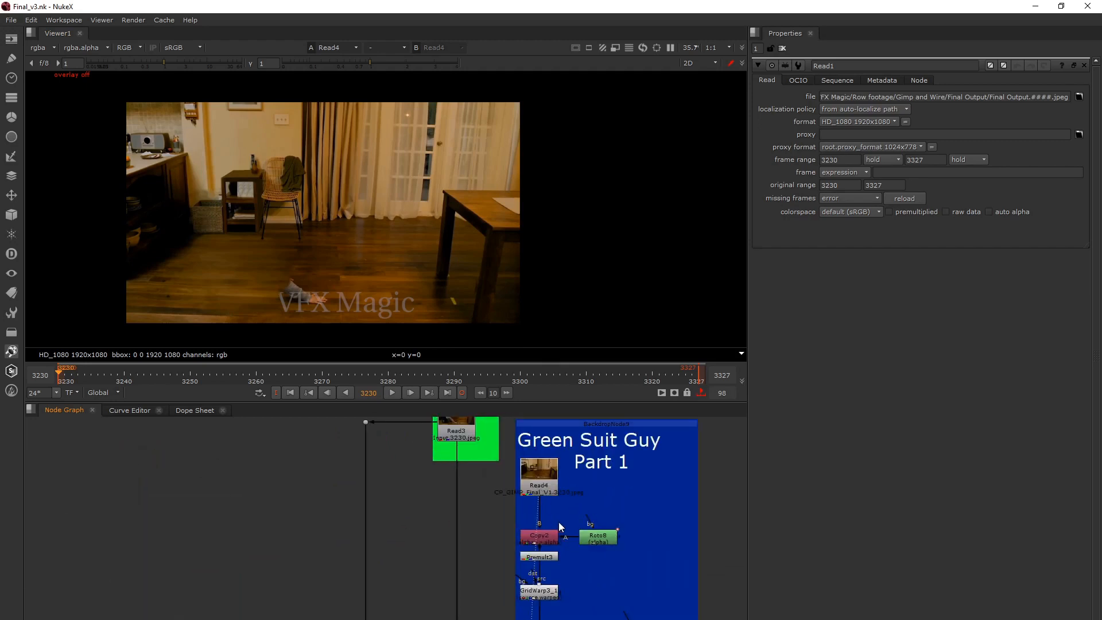
pyautogui.moveTo(556, 521); pyautogui.dragTo(546, 553, button='middle')
pyautogui.scroll(-1, 544, 551)
pyautogui.moveTo(430, 477); pyautogui.dragTo(368, 462, button='middle')
pyautogui.scroll(2, 407, 463)
pyautogui.click(364, 457)
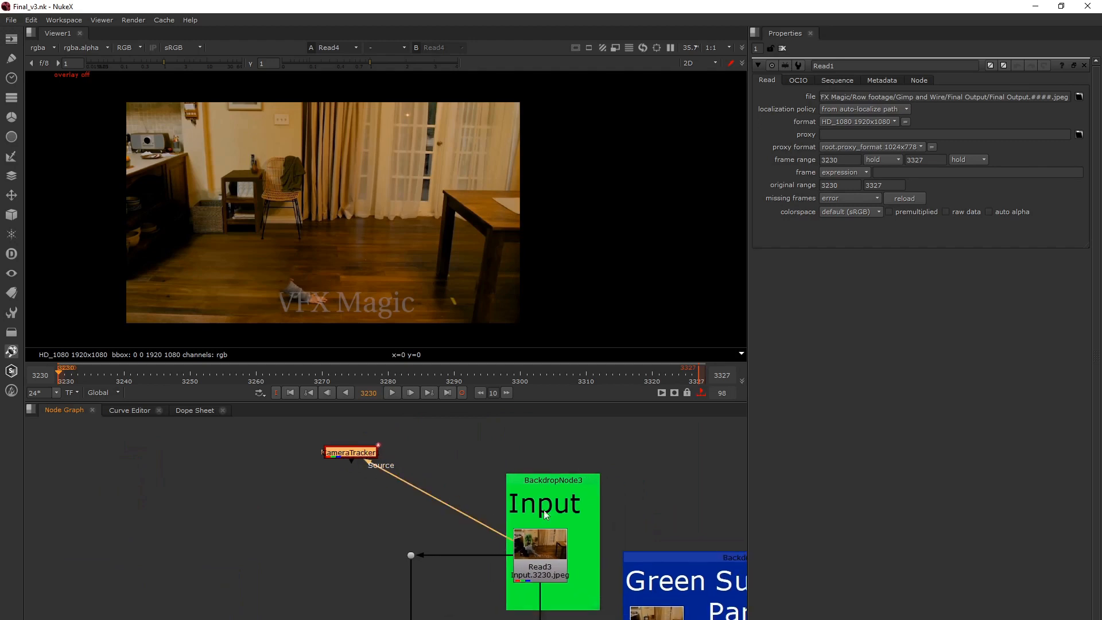
# Examine how Green Suit Guy Part 1 runs from Read4 through the roto, grid warp and camera projection nodes.
pyautogui.moveTo(554, 507); pyautogui.dragTo(431, 466, button='middle')
pyautogui.scroll(-2, 430, 467)
pyautogui.moveTo(499, 537)
pyautogui.mouseDown(button='middle')
pyautogui.moveTo(477, 499)
pyautogui.moveTo(503, 474)
pyautogui.mouseUp(button='middle')
pyautogui.moveTo(522, 549); pyautogui.dragTo(522, 511, button='middle')
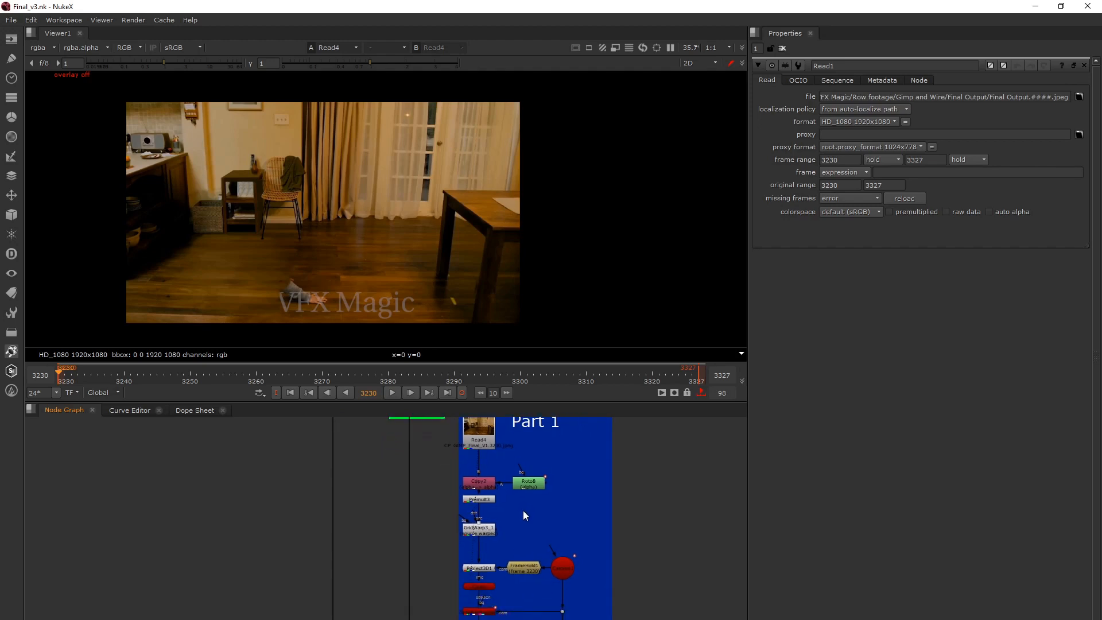
pyautogui.scroll(-1, 494, 539)
pyautogui.scroll(1, 494, 538)
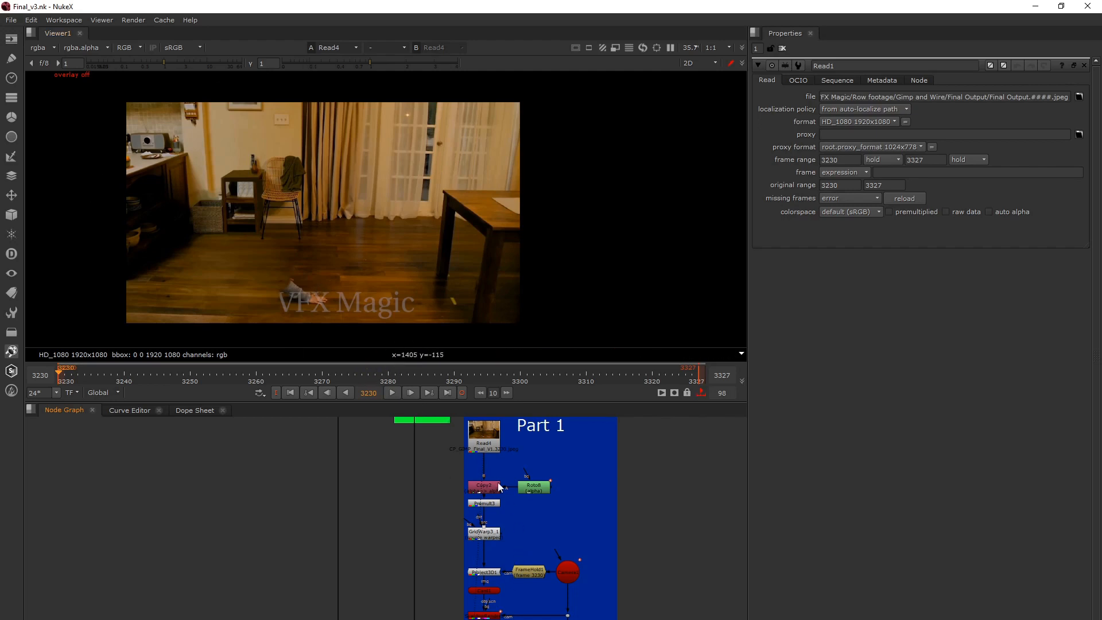
pyautogui.moveTo(528, 521); pyautogui.dragTo(518, 542, button='middle')
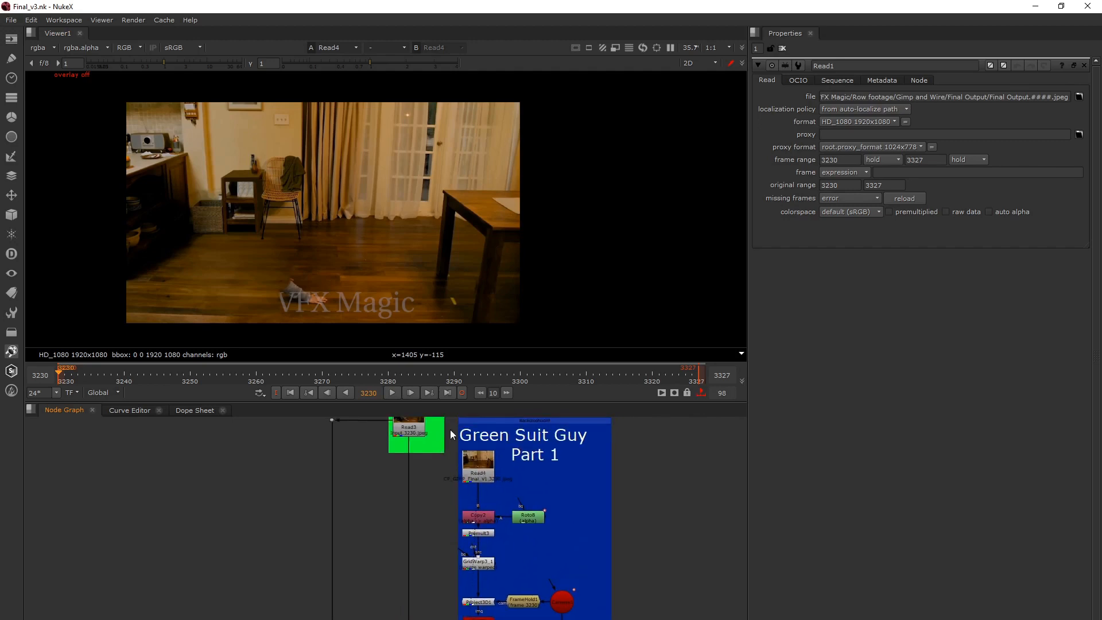
pyautogui.click(414, 434)
pyautogui.scroll(-4, 481, 478)
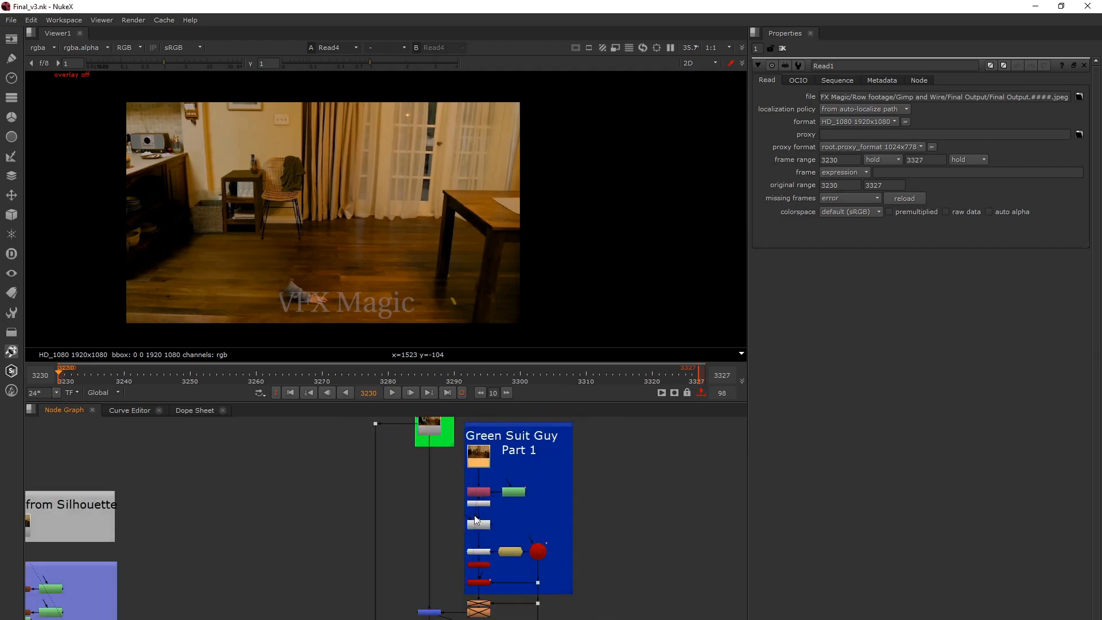
pyautogui.moveTo(406, 458)
pyautogui.mouseDown(button='middle')
pyautogui.moveTo(424, 535)
pyautogui.moveTo(401, 449)
pyautogui.mouseUp(button='middle')
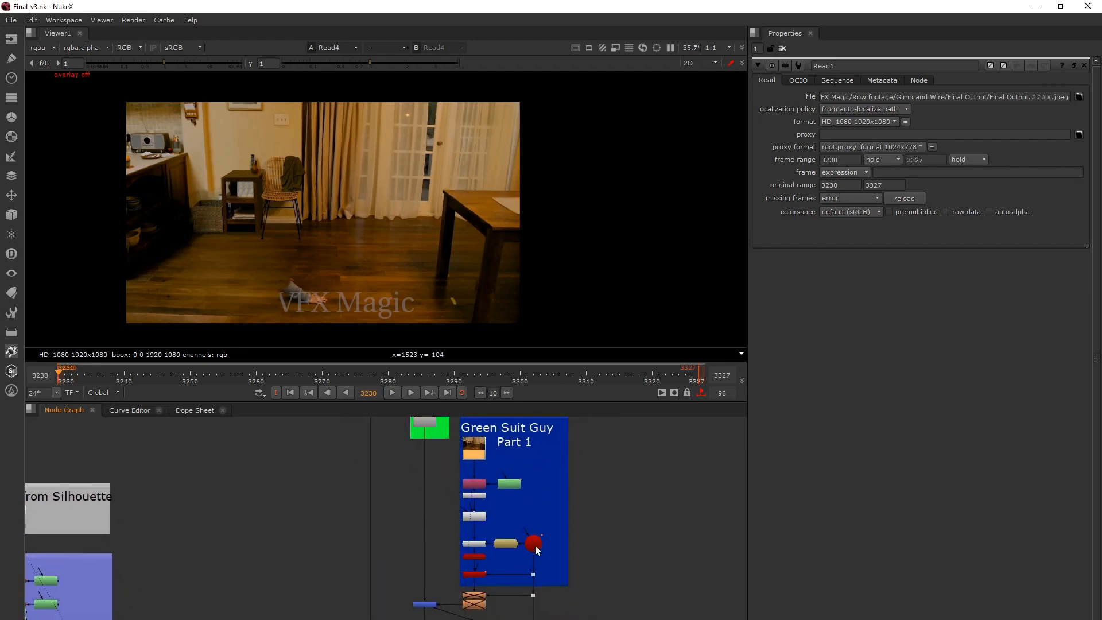
# Show the Premult3 cutout of the clean plate in the viewer.
pyautogui.scroll(5, 537, 550)
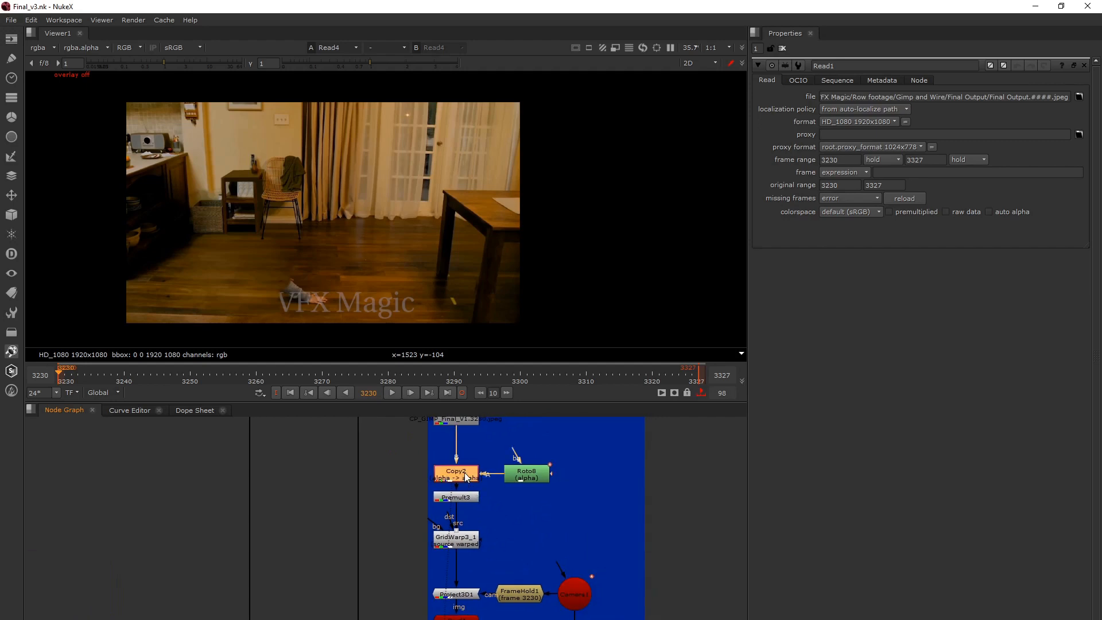
pyautogui.click(456, 497)
pyautogui.press('1')
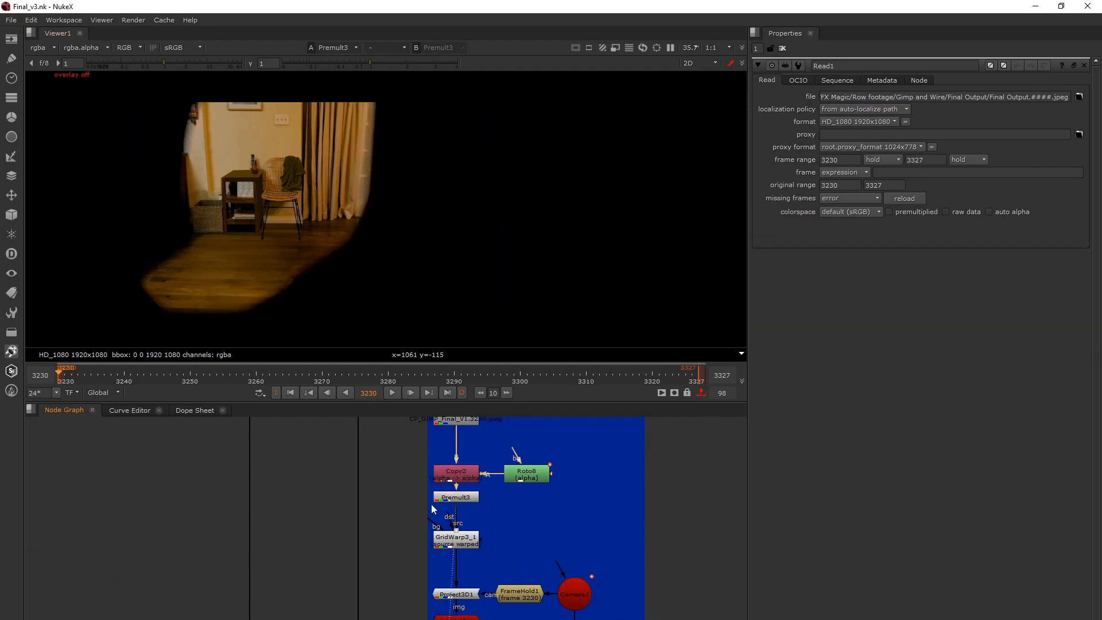
# Show the GridWarp3_1 output in the viewer and open the node's properties to inspect its warp grid.
pyautogui.click(456, 543)
pyautogui.press('1')
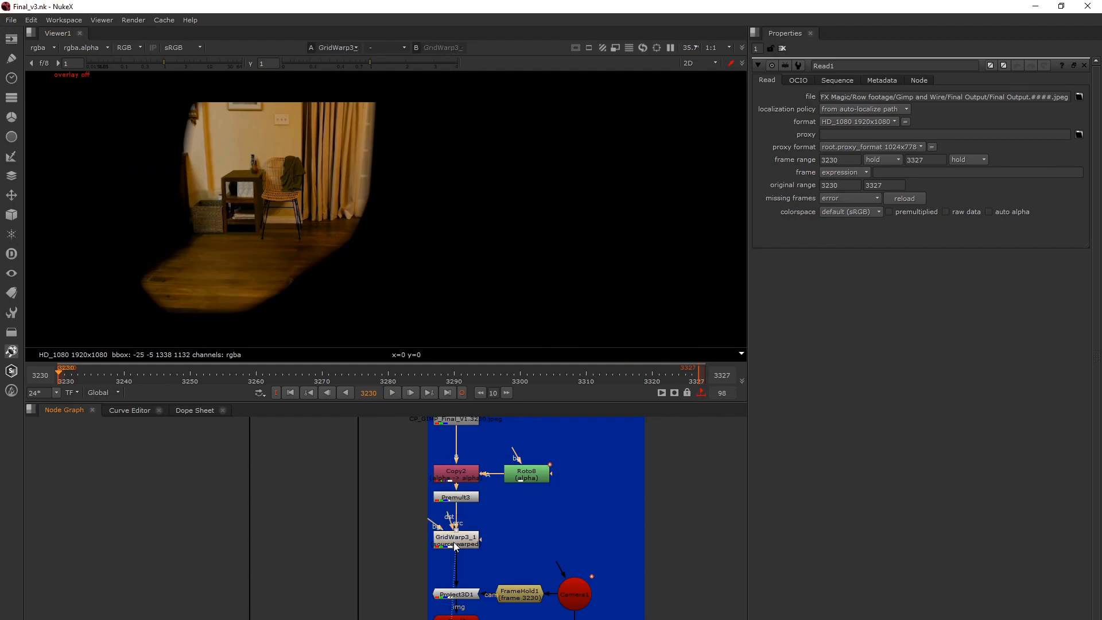
pyautogui.doubleClick(454, 546)
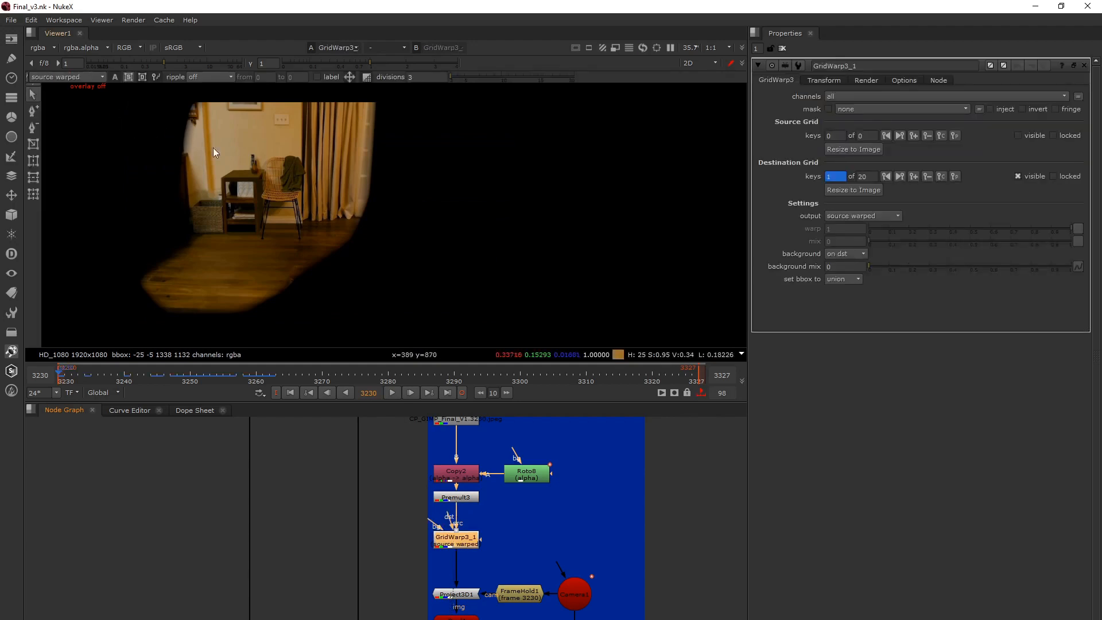
pyautogui.moveTo(327, 207); pyautogui.dragTo(339, 214, button='middle')
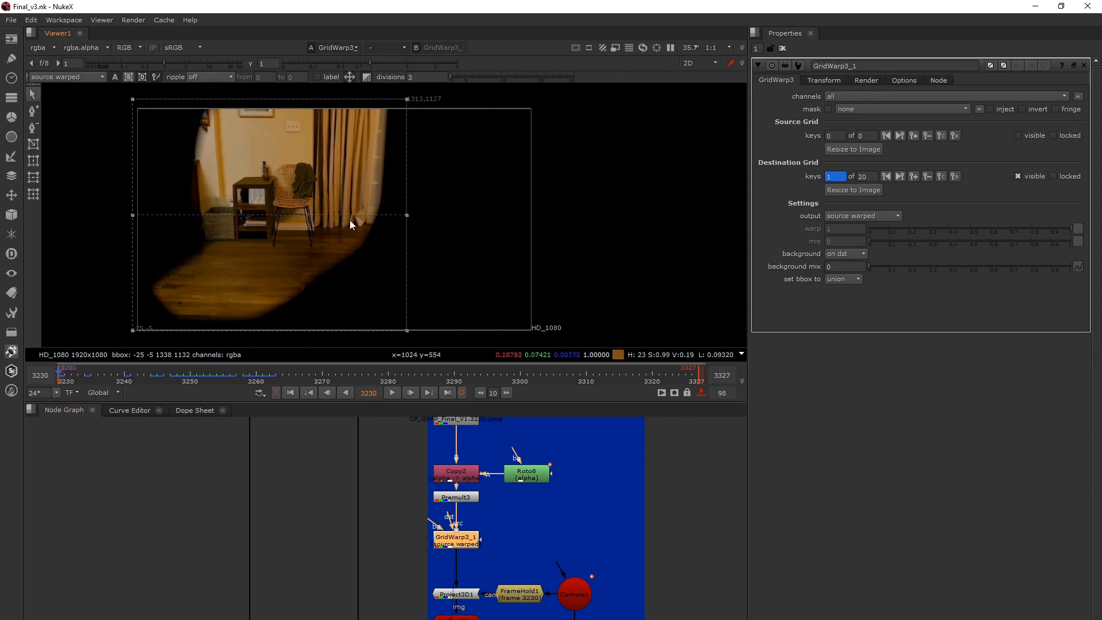
# Show the Merge3 result, where the projected Part 1 patch is combined with the input plate, in the viewer.
pyautogui.moveTo(491, 548); pyautogui.dragTo(504, 468, button='middle')
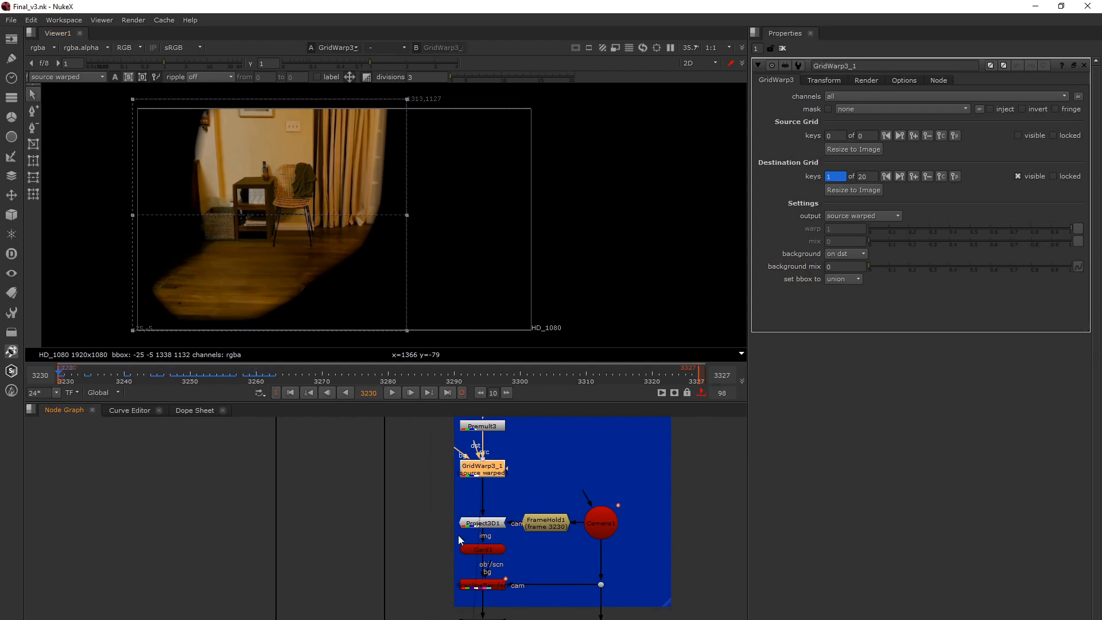
pyautogui.moveTo(460, 539); pyautogui.dragTo(474, 505, button='middle')
pyautogui.scroll(-4, 474, 505)
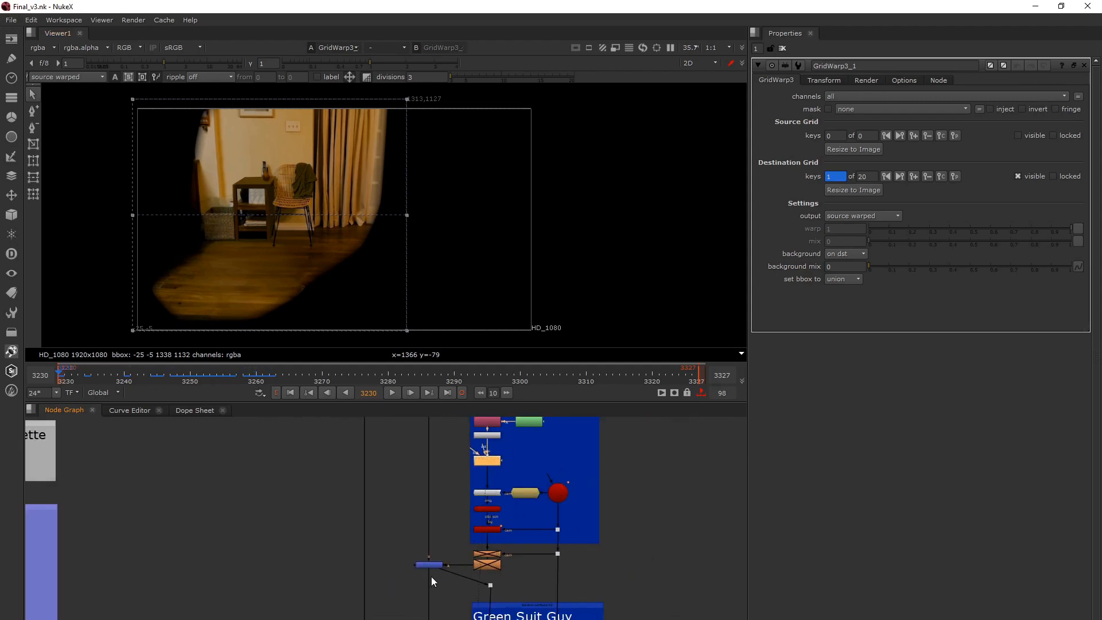
pyautogui.click(431, 566)
pyautogui.press('1')
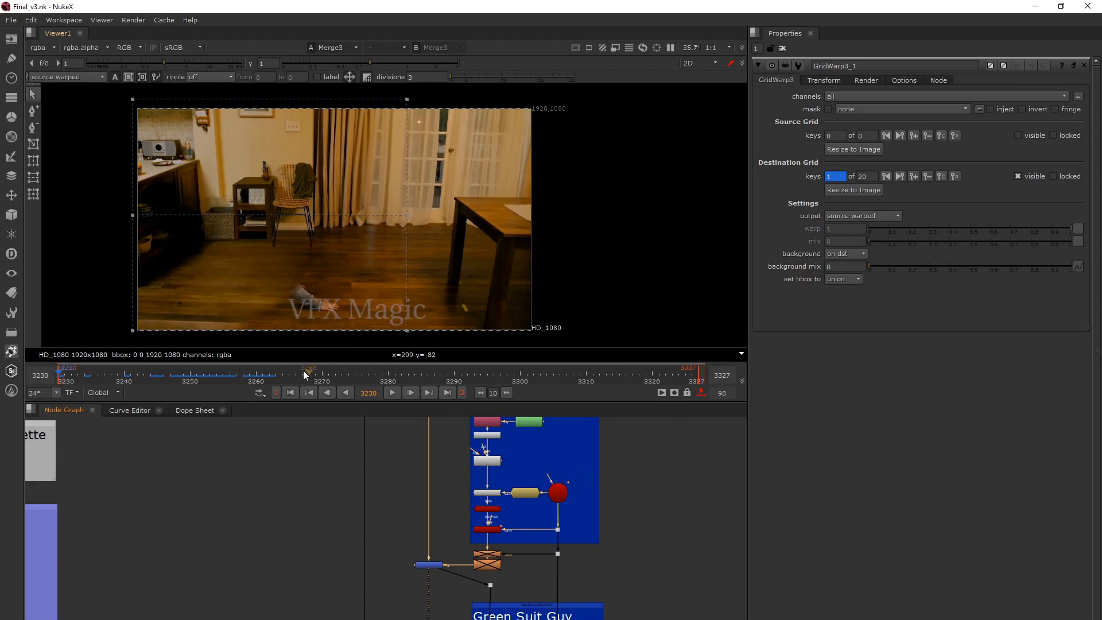
# Check the Merge3 result at frame 3257, then step back to frame 3256.
pyautogui.click(242, 377)
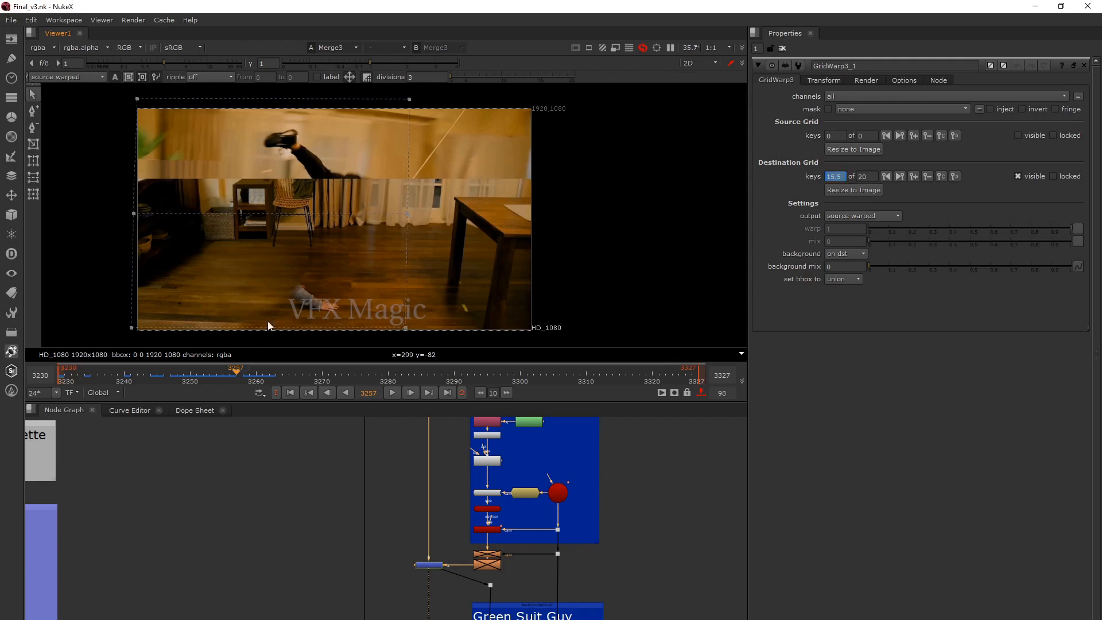
pyautogui.press('Left')
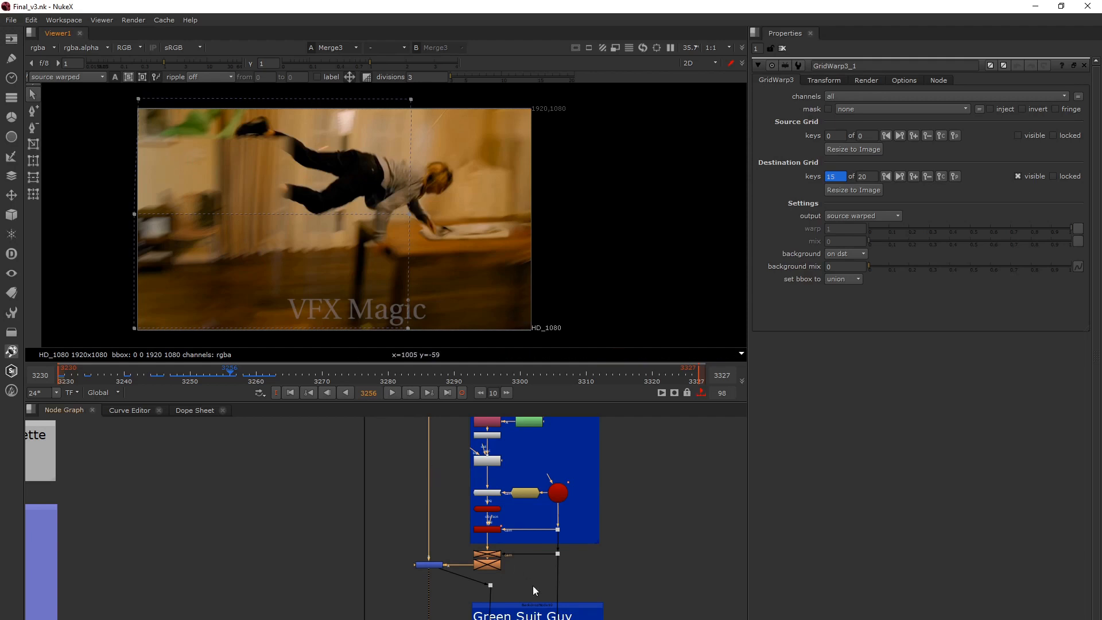
pyautogui.moveTo(533, 586); pyautogui.dragTo(528, 472, button='middle')
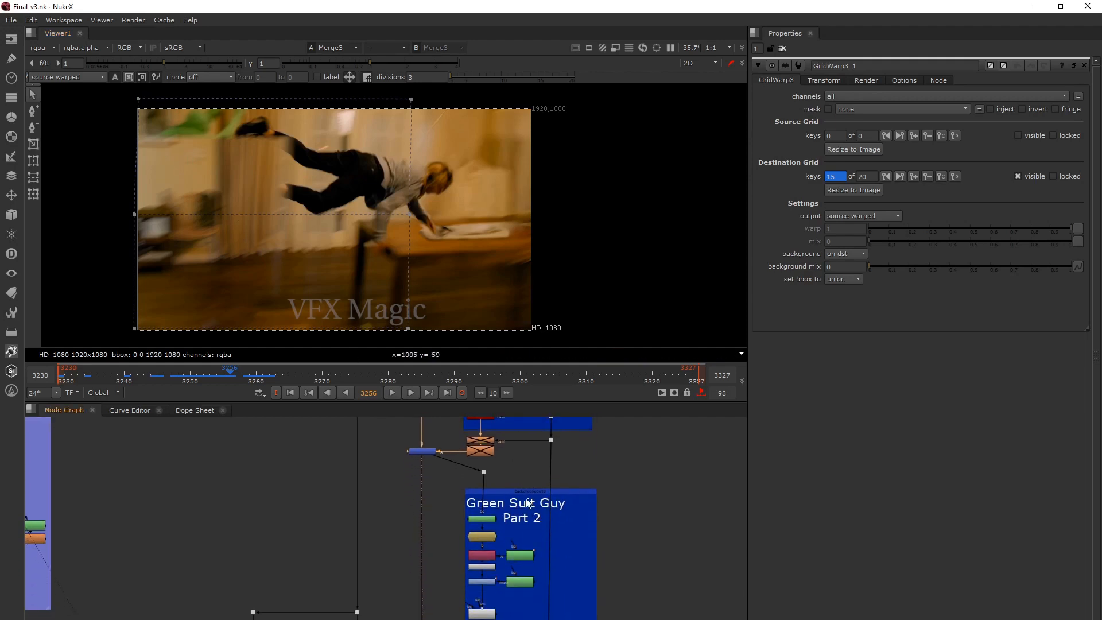
# Show the RotoPaint4 output of Green Suit Guy Part 2 in the viewer, open the node's properties and go to frame 3258.
pyautogui.click(516, 492)
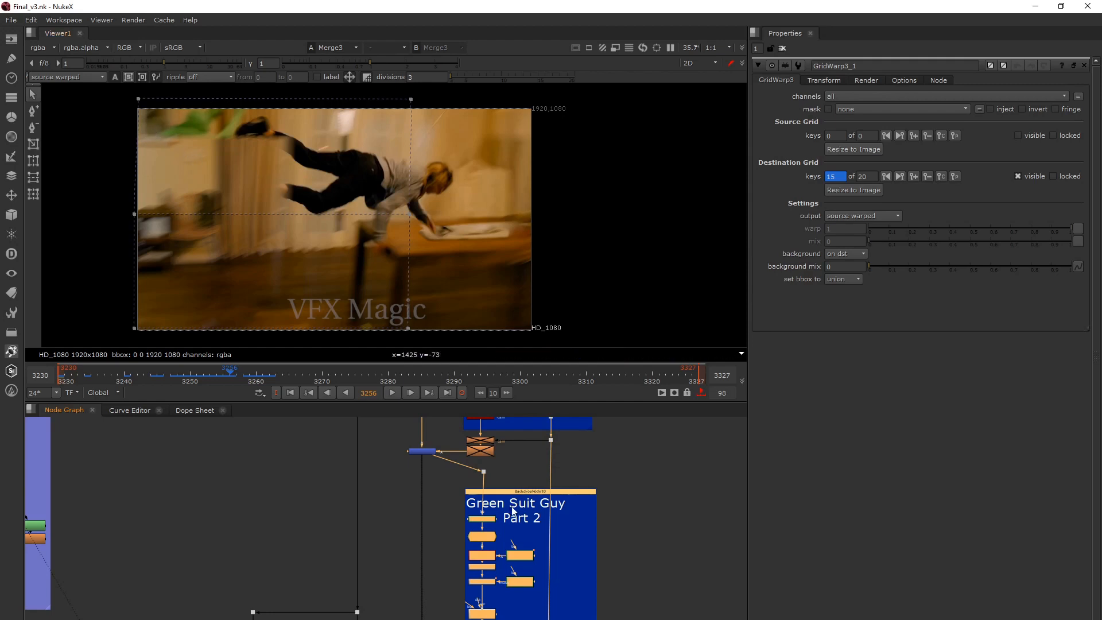
pyautogui.scroll(-5, 512, 511)
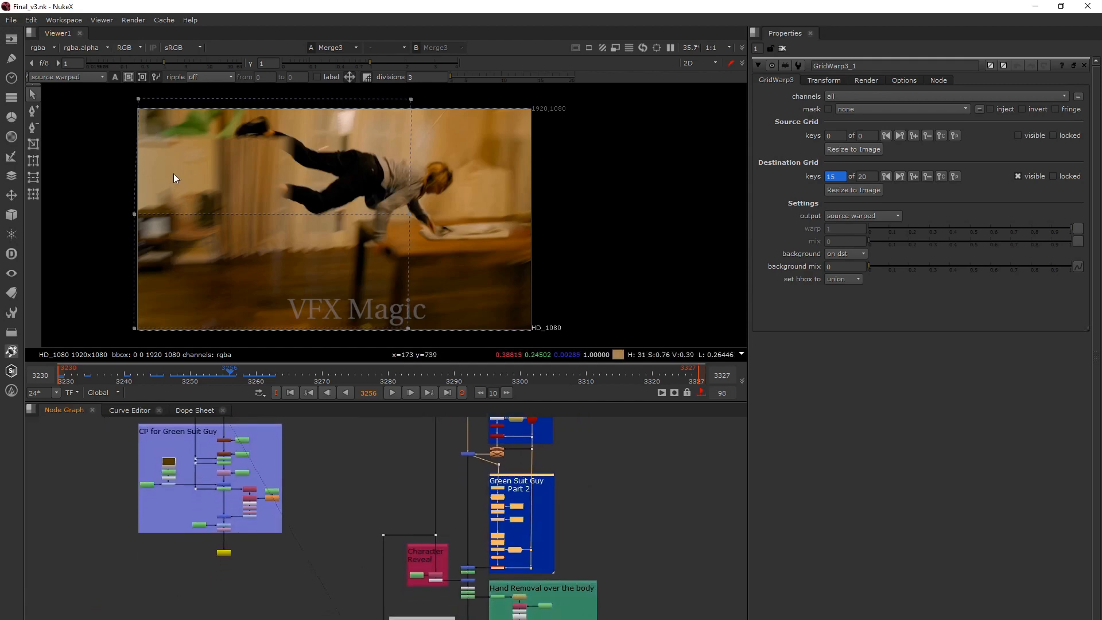
pyautogui.scroll(5, 501, 492)
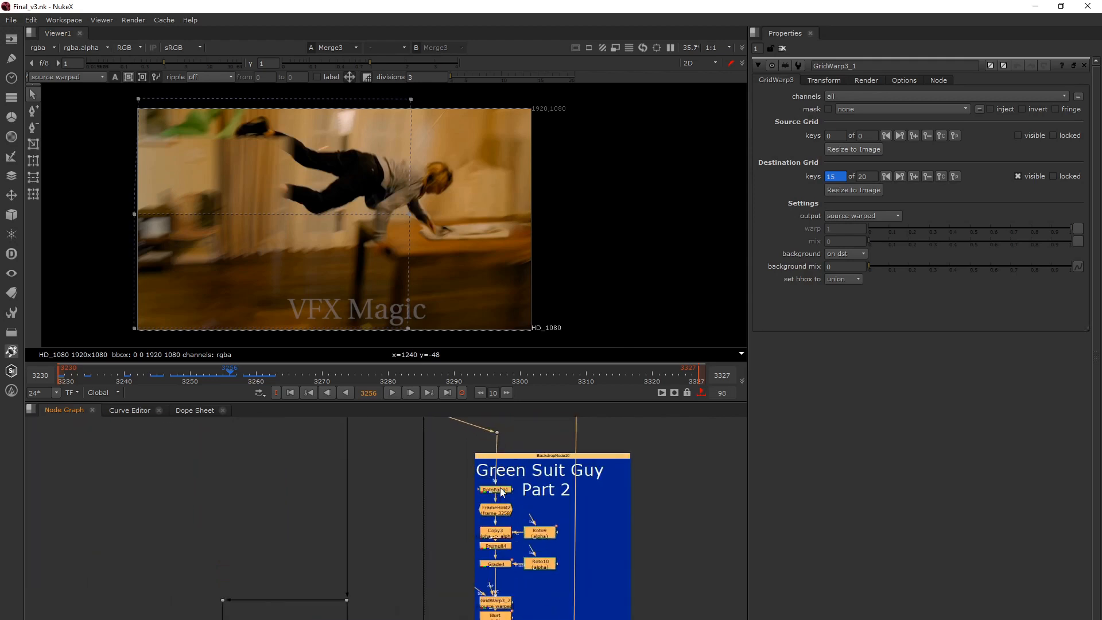
pyautogui.click(501, 492)
pyautogui.press('1')
pyautogui.doubleClick(501, 492)
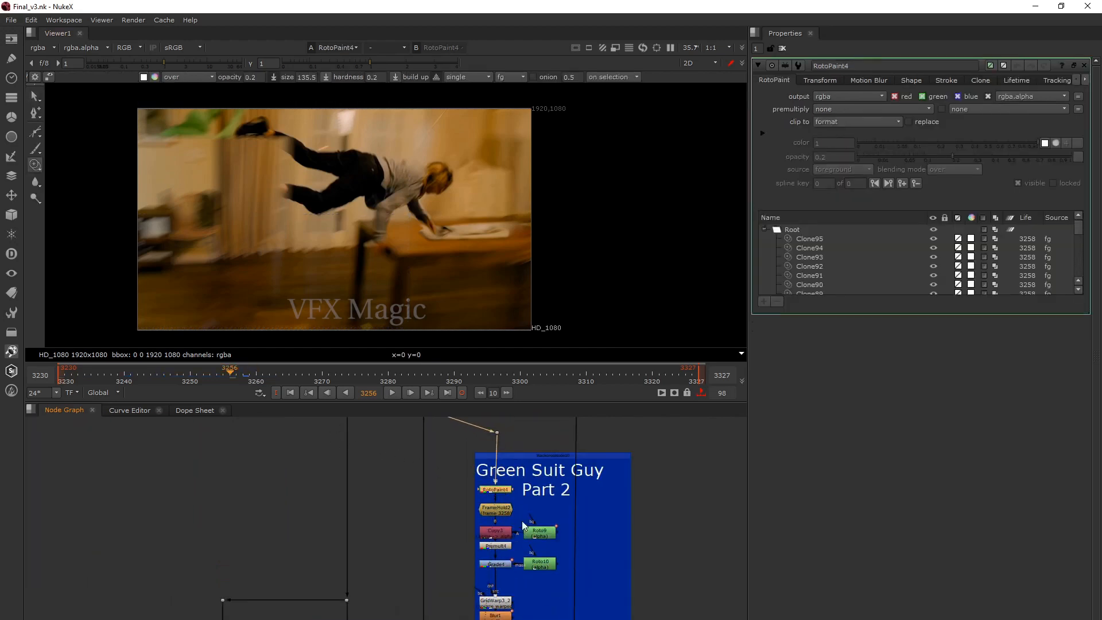
pyautogui.click(243, 373)
pyautogui.click(497, 488)
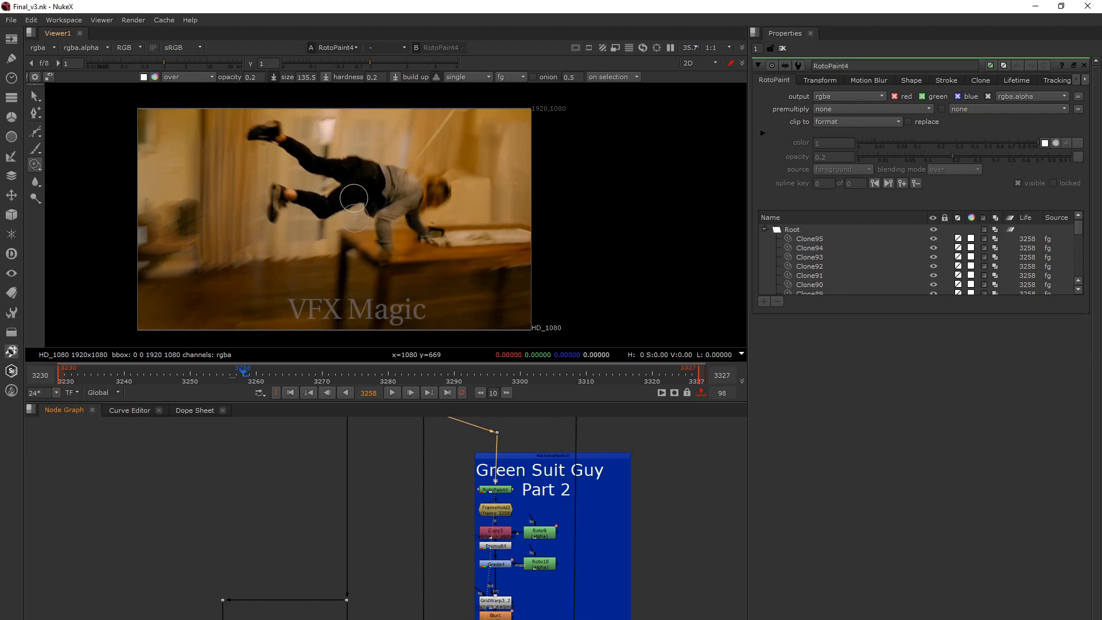
# Show the FrameHold2, Copy3 and Premult4 outputs of Green Suit Guy Part 2 one after another in the viewer.
pyautogui.click(497, 515)
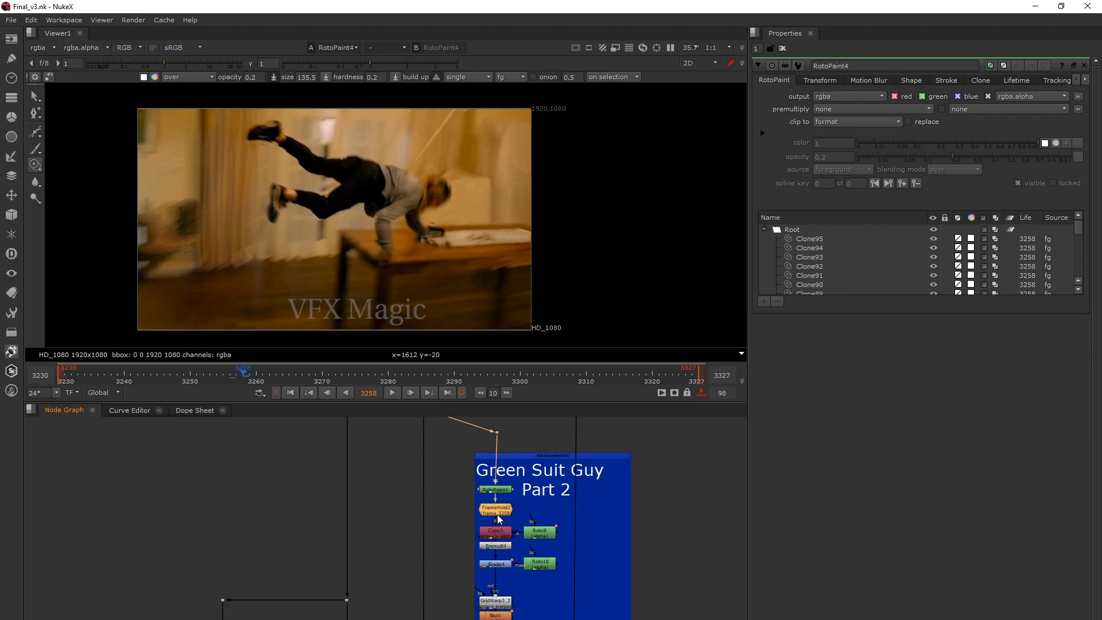
pyautogui.press('1')
pyautogui.click(500, 533)
pyautogui.press('1')
pyautogui.click(497, 546)
pyautogui.press('1')
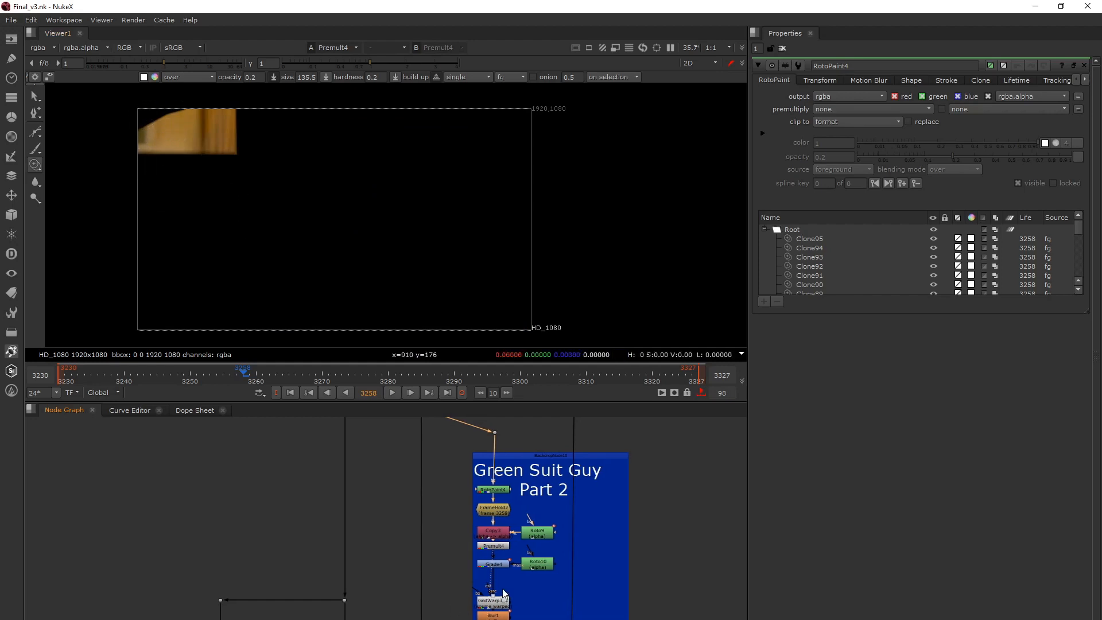
# Follow the Part 2 node chain down to Merge4 and show its combined result in the viewer.
pyautogui.scroll(-3, 473, 501)
pyautogui.press('space')
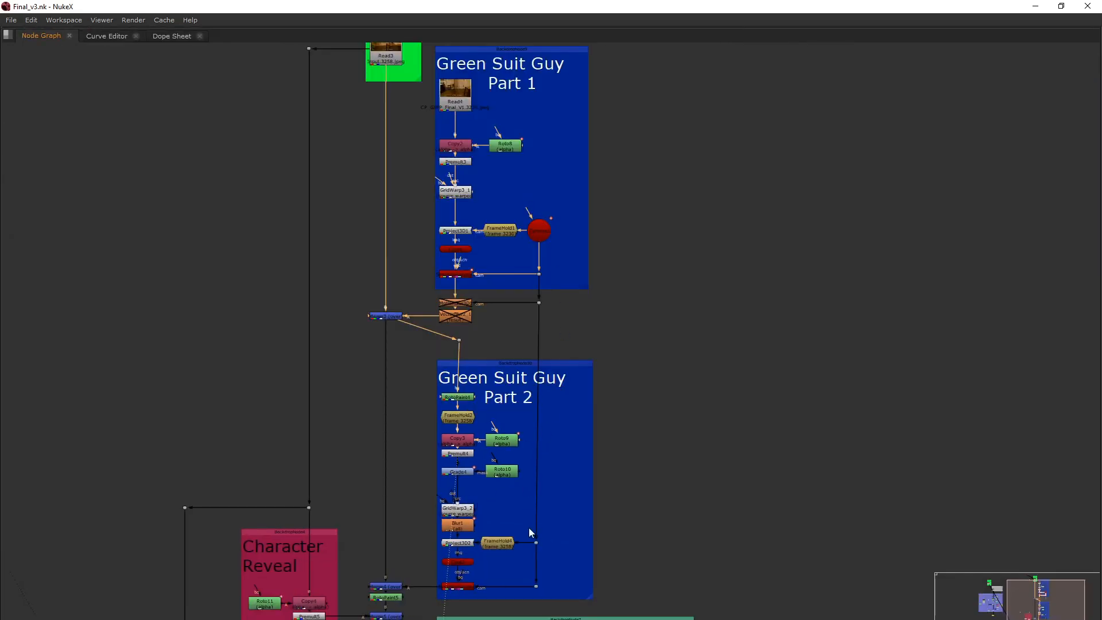
pyautogui.moveTo(528, 528); pyautogui.dragTo(604, 399, button='middle')
pyautogui.press('1')
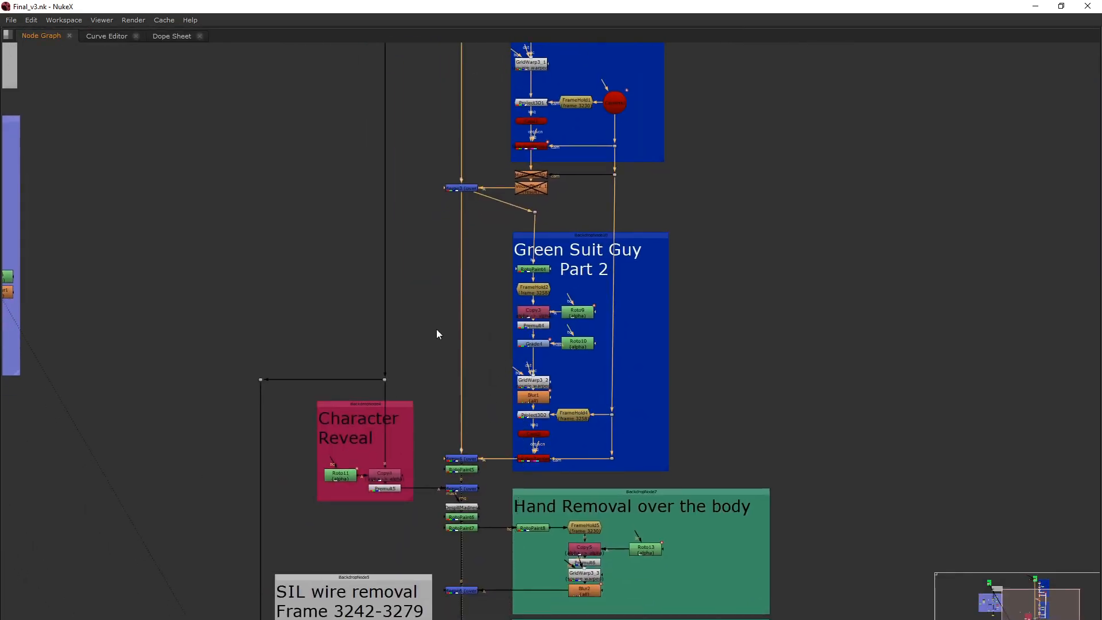
pyautogui.press('space')
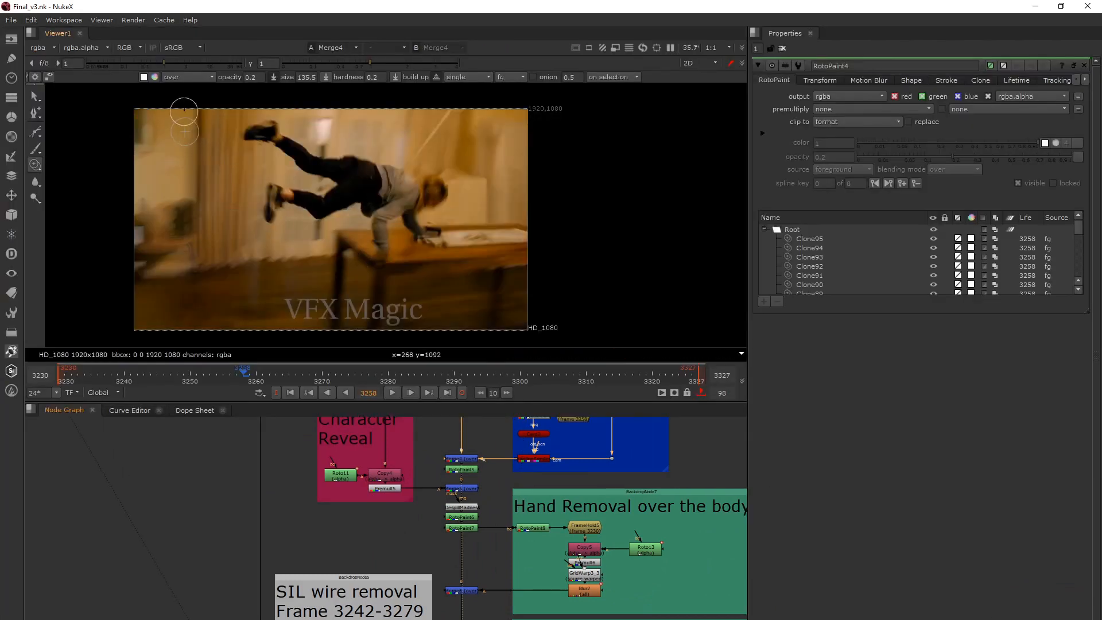
# Open the RotoPaint5 properties and compare its paint result with the Merge4 output up close at frame 3258.
pyautogui.moveTo(486, 482); pyautogui.dragTo(508, 488, button='middle')
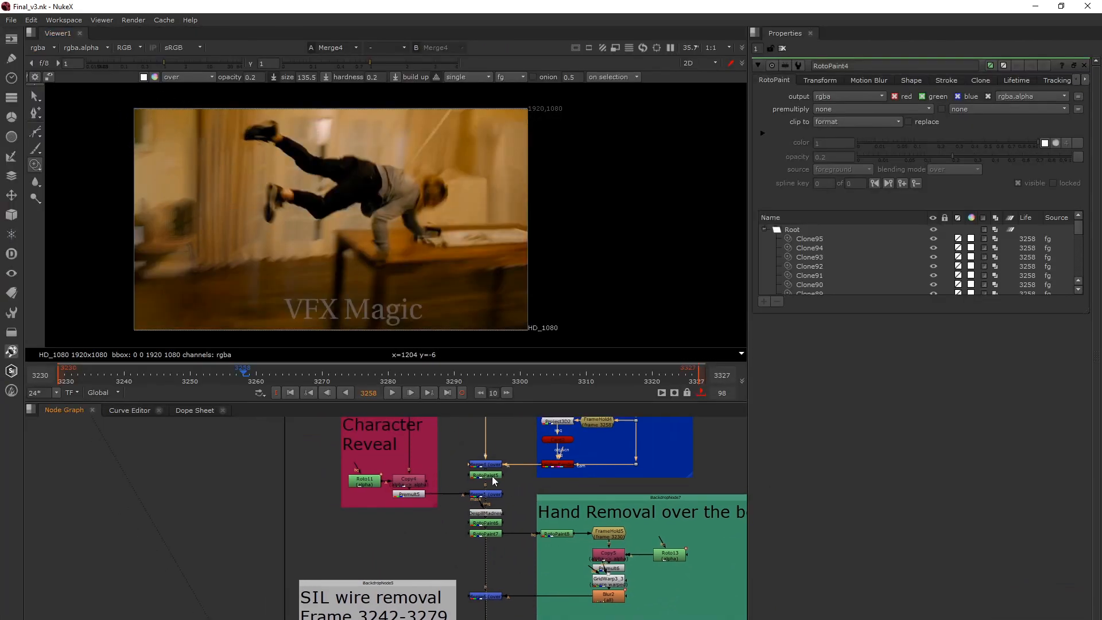
pyautogui.click(492, 476)
pyautogui.press('1')
pyautogui.doubleClick(492, 477)
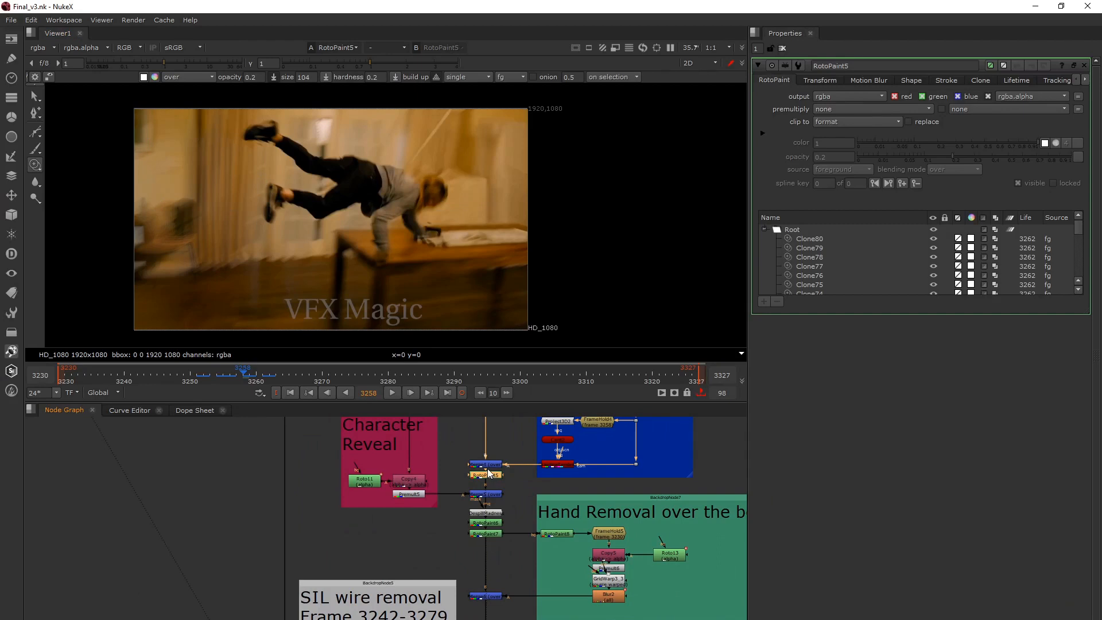
pyautogui.click(487, 468)
pyautogui.press('1')
pyautogui.scroll(5, 213, 164)
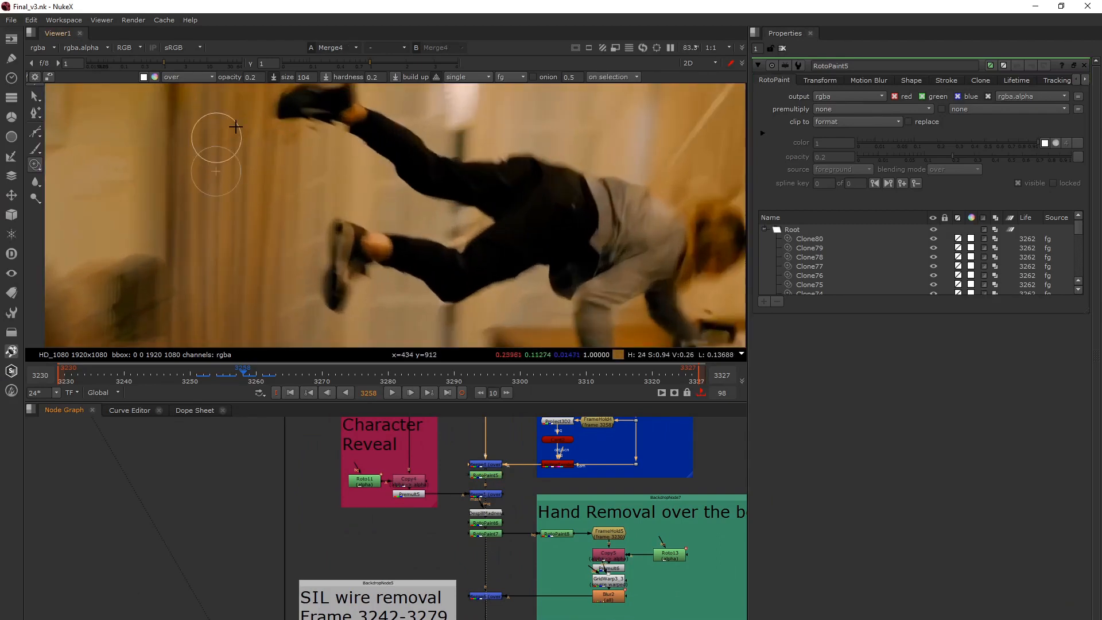
pyautogui.click(492, 474)
pyautogui.press('1')
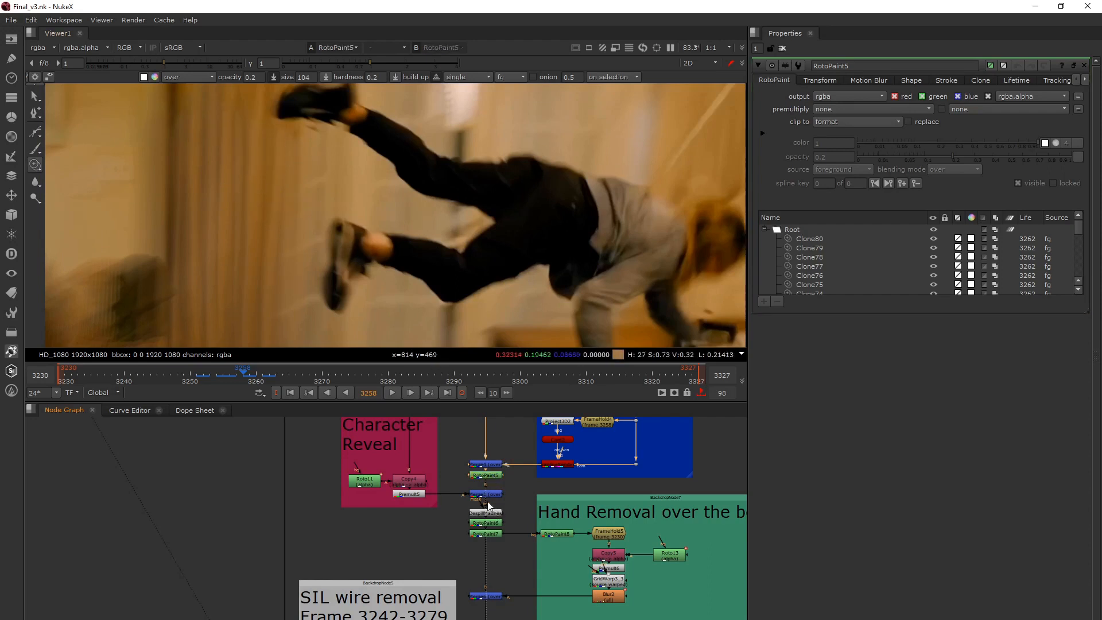
# Compare the Merge5 character reveal result with the RotoPaint5 output at the first frame, 3230.
pyautogui.scroll(-3, 471, 519)
pyautogui.press('1')
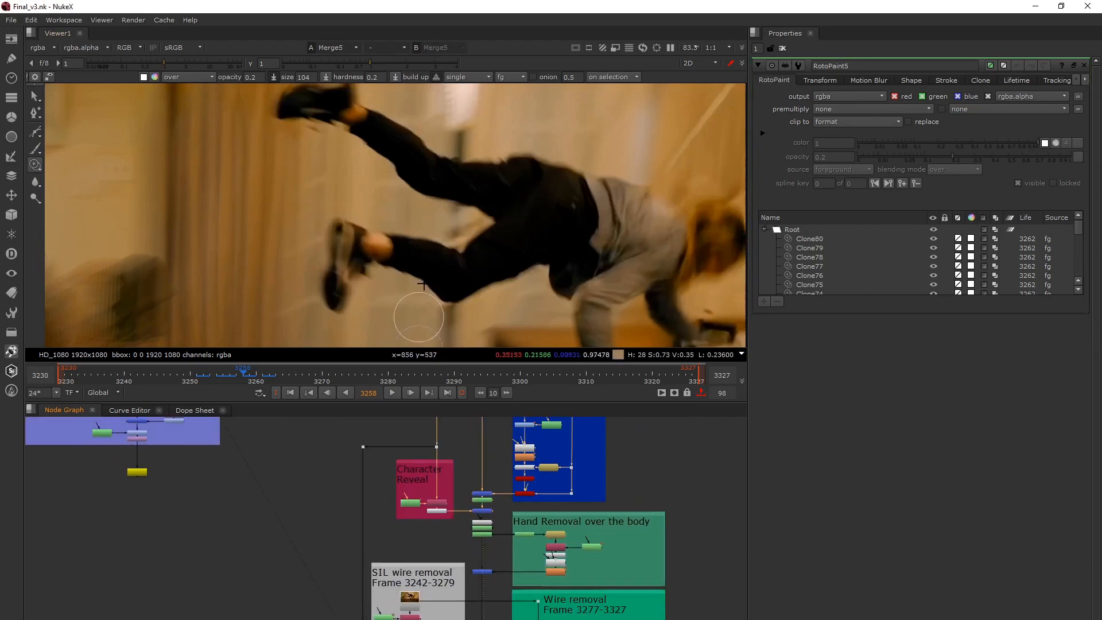
pyautogui.click(290, 393)
pyautogui.scroll(-3, 402, 198)
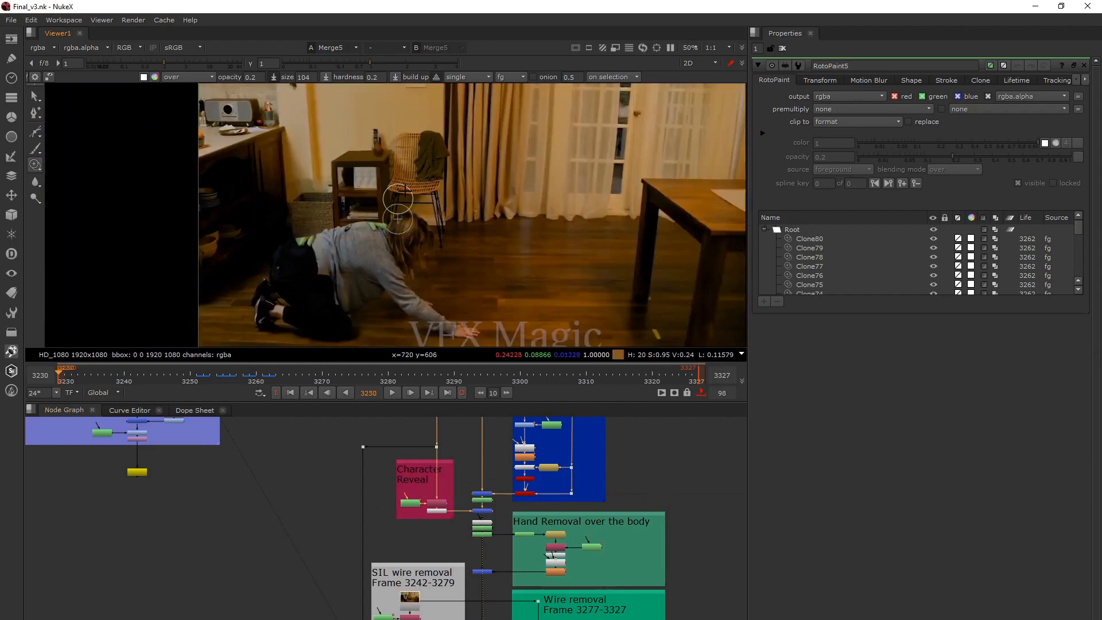
pyautogui.press('1')
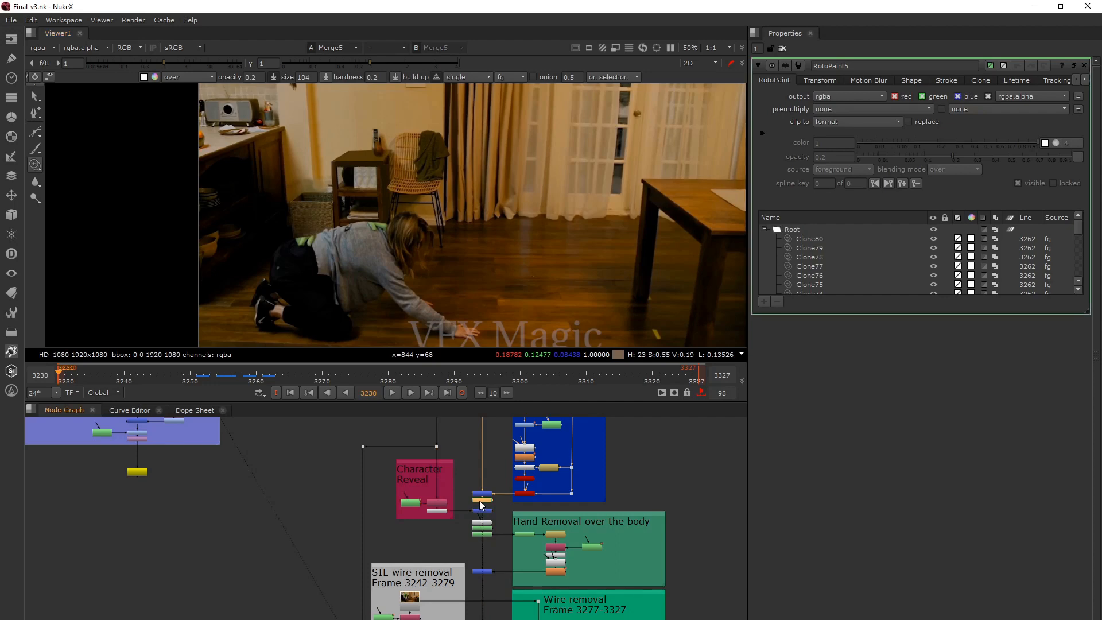
pyautogui.click(482, 510)
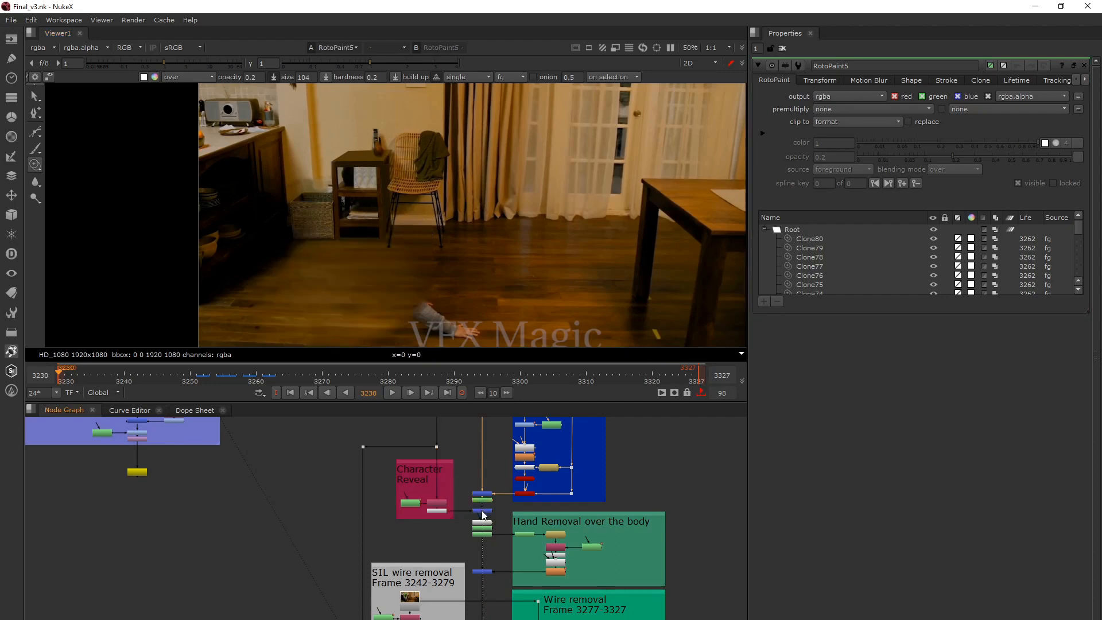
pyautogui.press('1')
pyautogui.moveTo(419, 309); pyautogui.dragTo(413, 282, button='middle')
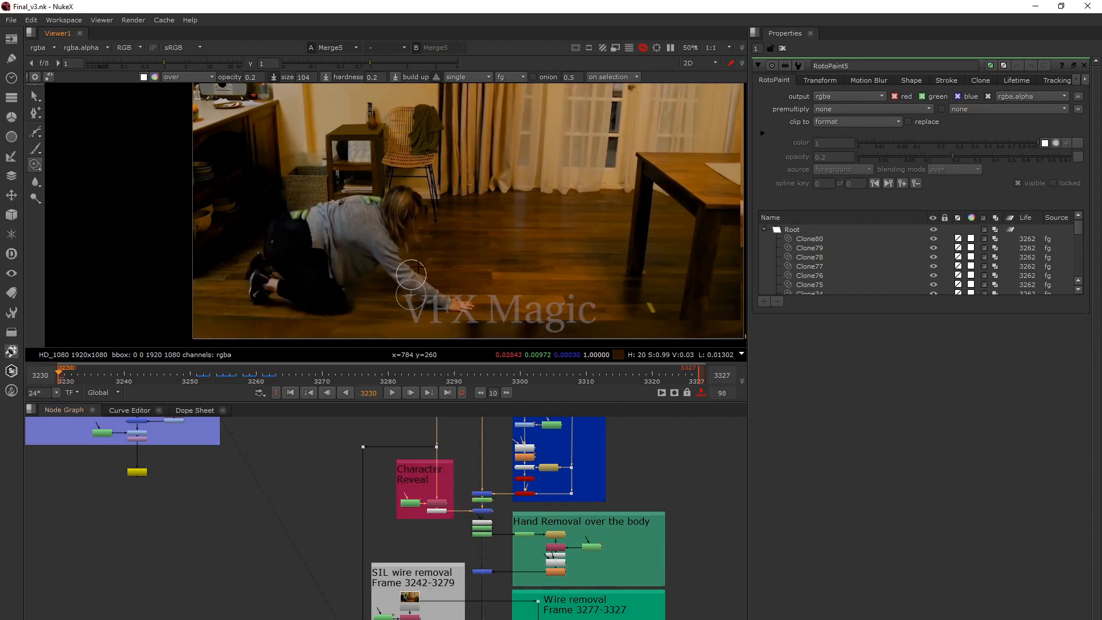
pyautogui.scroll(3, 417, 464)
pyautogui.moveTo(418, 465); pyautogui.dragTo(392, 440, button='middle')
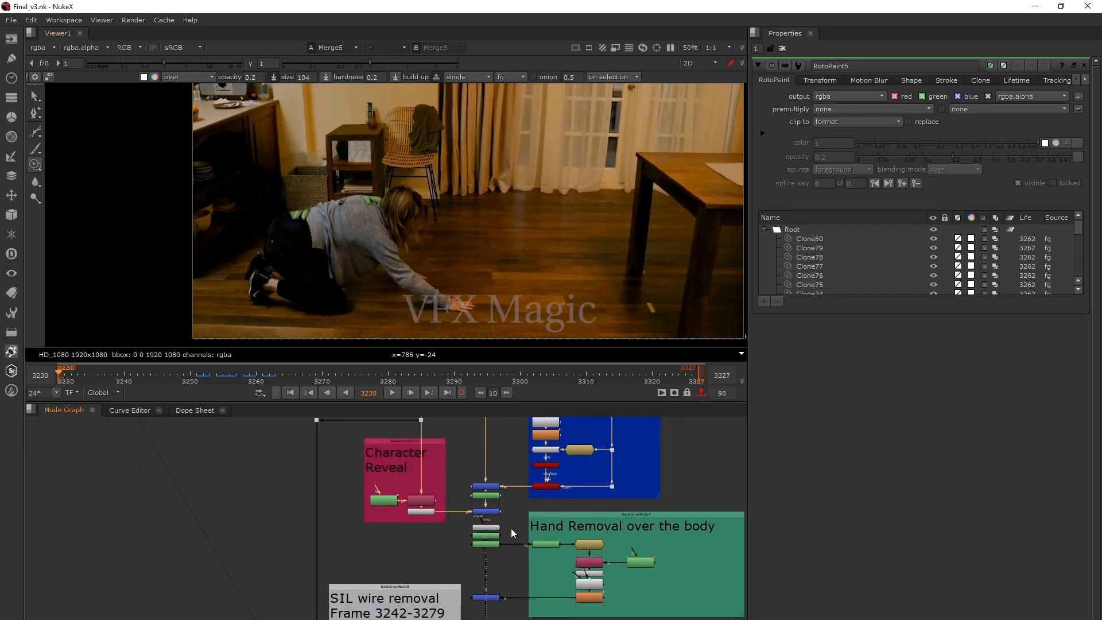
# Show the DespillMadness output in the viewer and open the node's properties.
pyautogui.moveTo(511, 528); pyautogui.dragTo(506, 494, button='middle')
pyautogui.scroll(4, 506, 494)
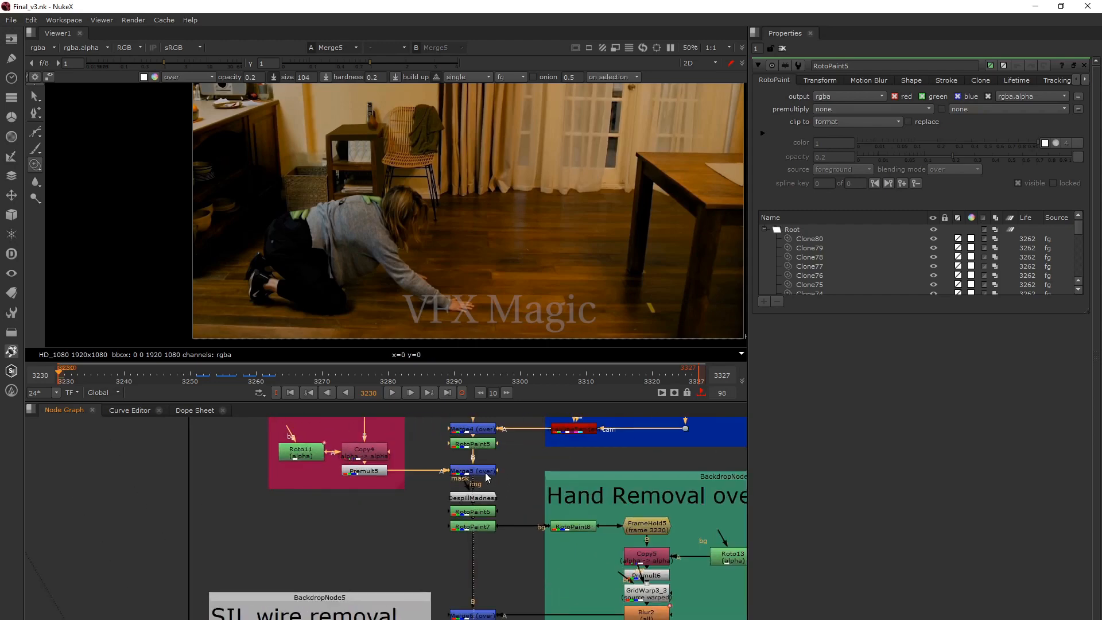
pyautogui.click(487, 500)
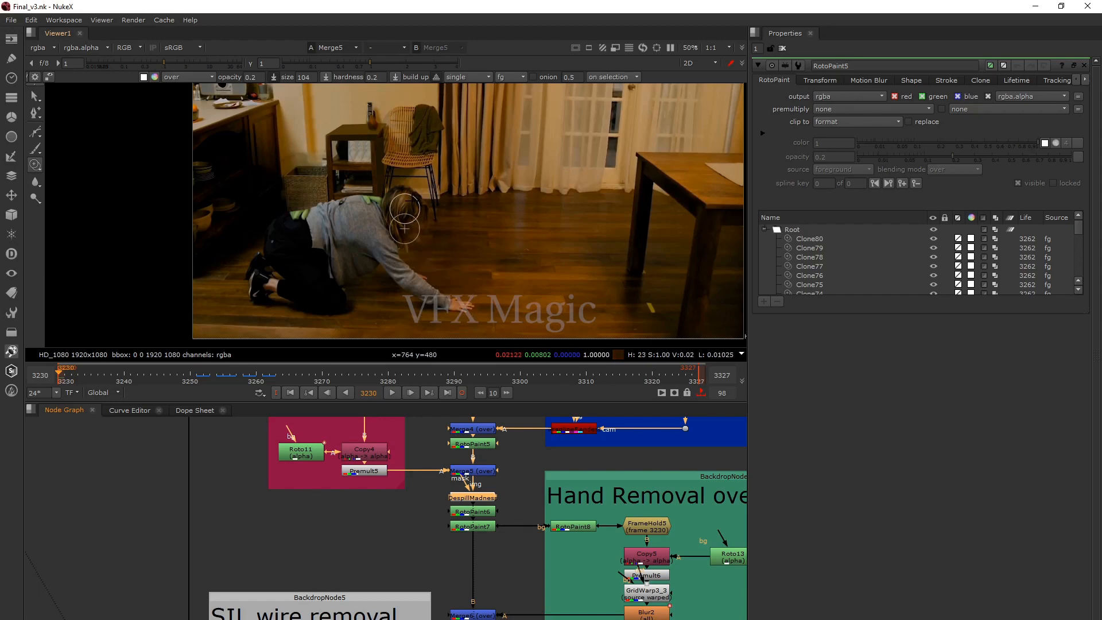
pyautogui.click(469, 497)
pyautogui.press('1')
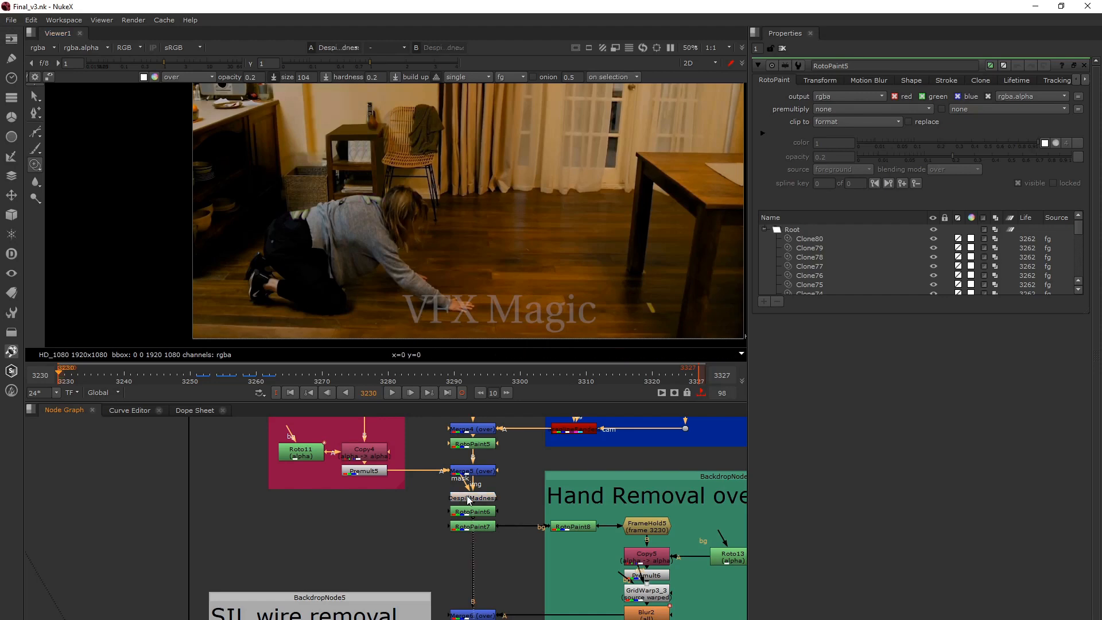
pyautogui.doubleClick(469, 498)
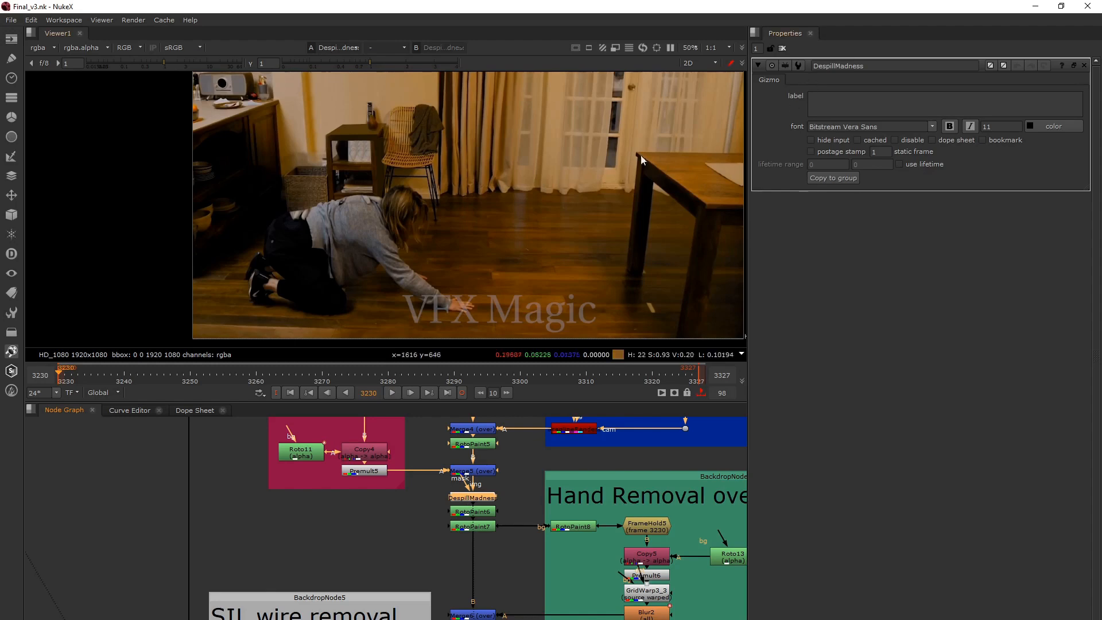
# Compare the Merge5 and DespillMadness outputs up close on the green-gloved hands and the grey sweater.
pyautogui.scroll(2, 312, 230)
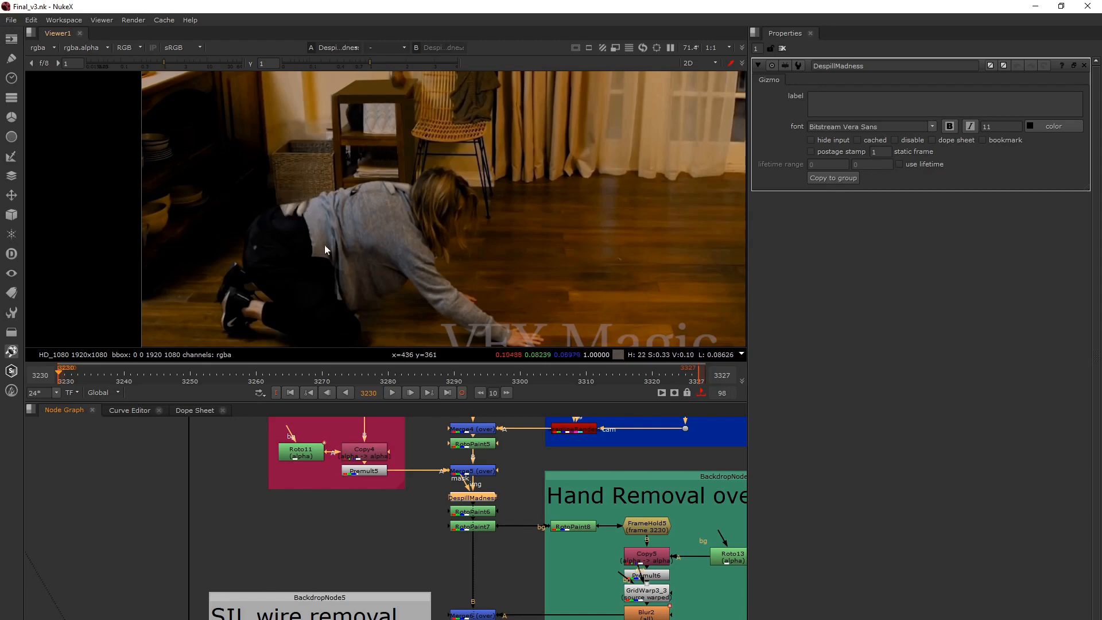
pyautogui.press('1')
pyautogui.click(469, 472)
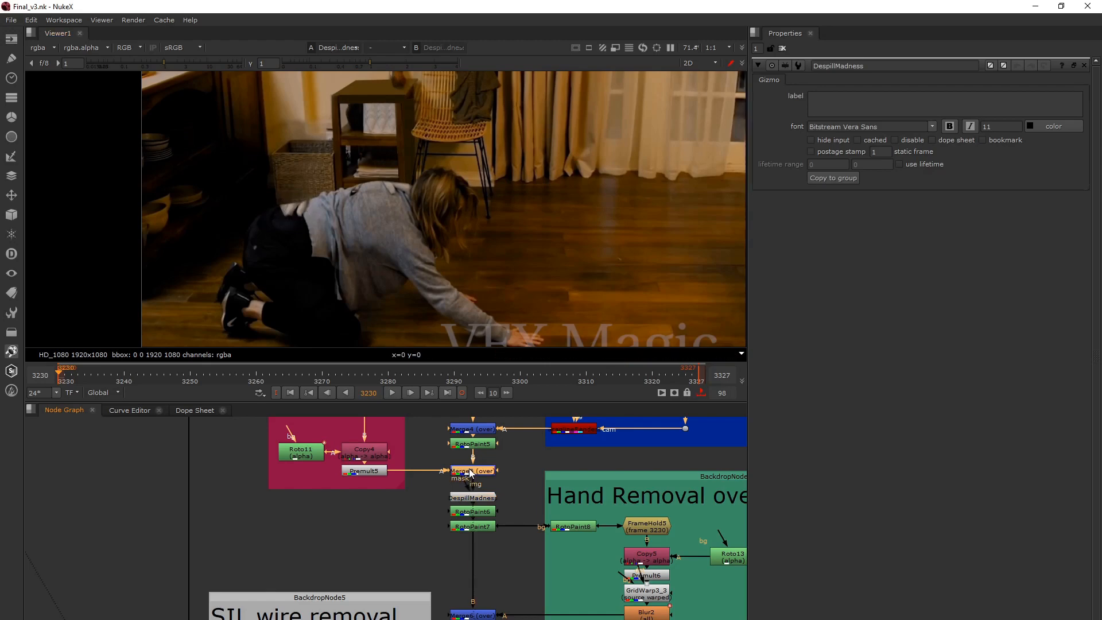
pyautogui.press('2')
pyautogui.press('1')
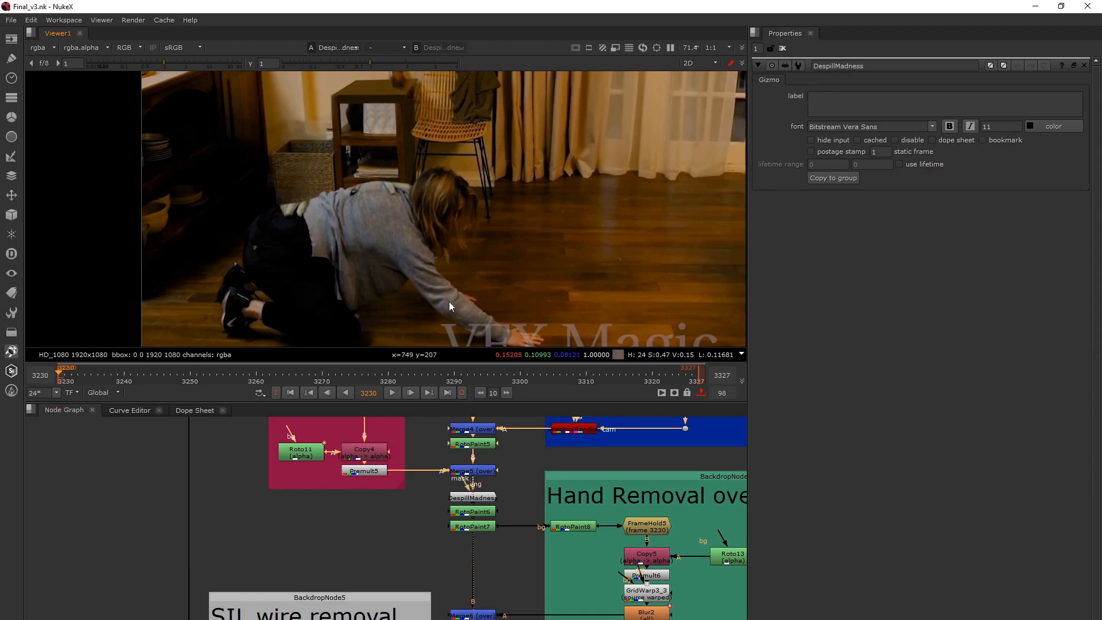
pyautogui.scroll(4, 376, 205)
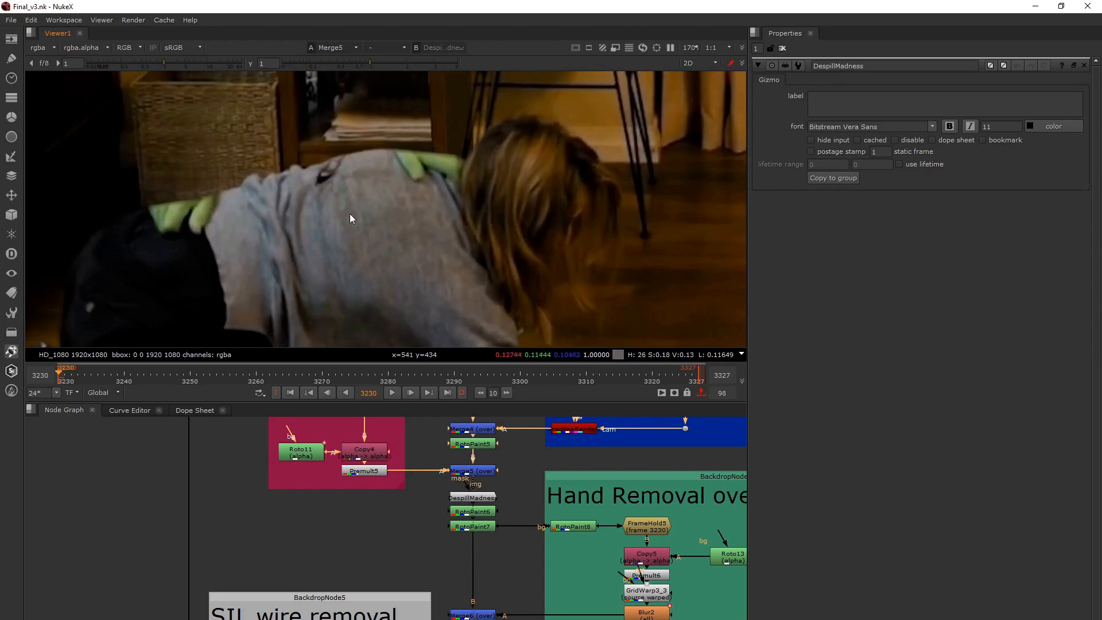
pyautogui.scroll(2, 377, 208)
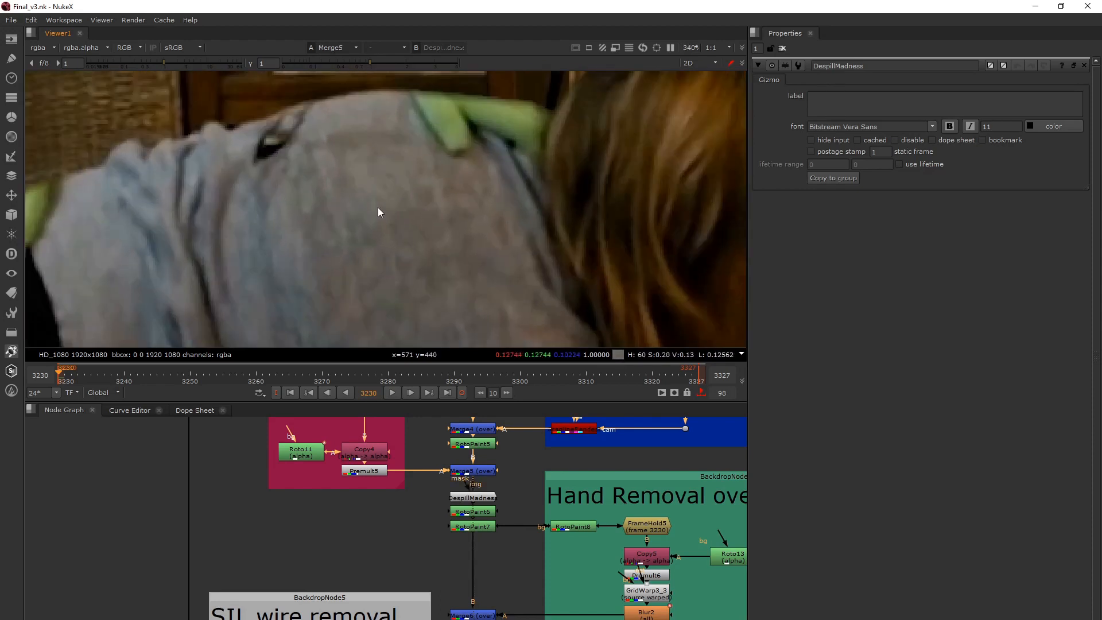
pyautogui.scroll(1, 377, 183)
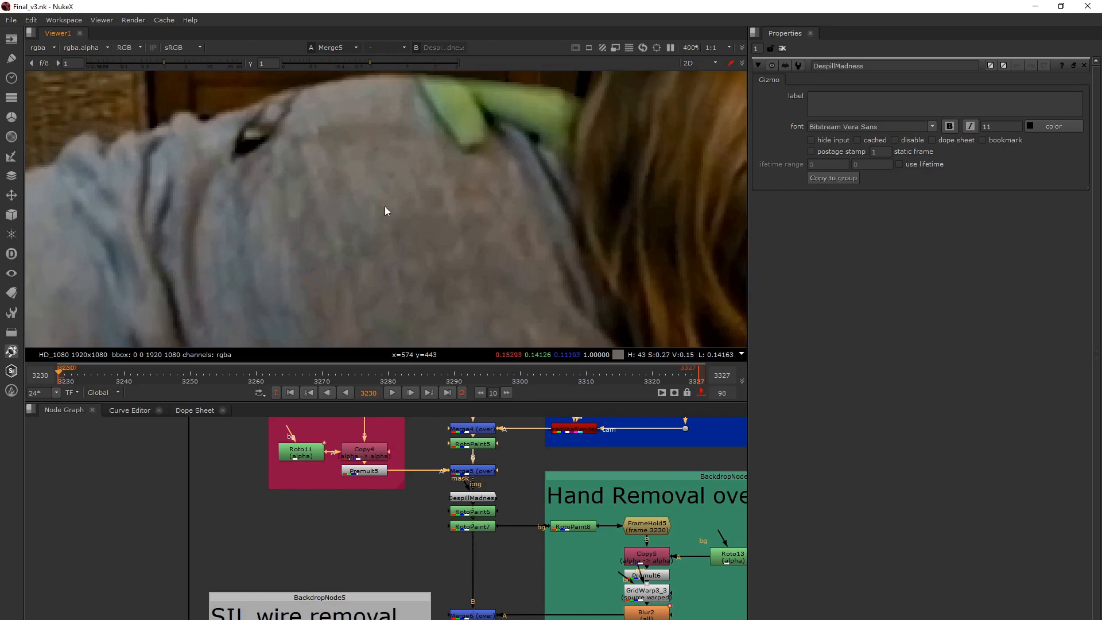
pyautogui.scroll(-1, 488, 195)
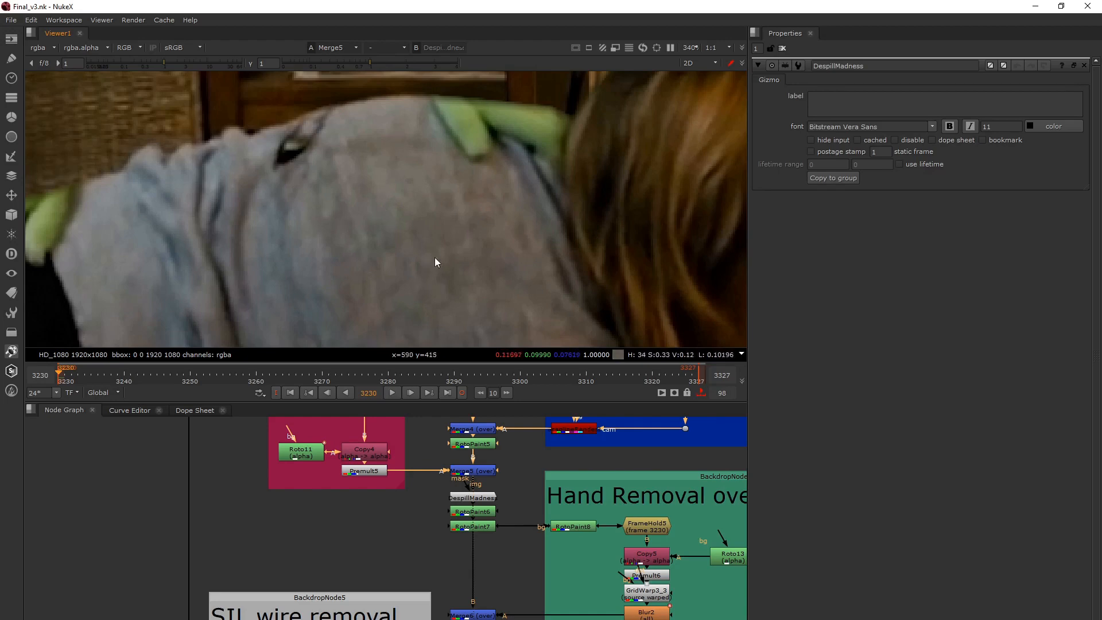
pyautogui.press('1')
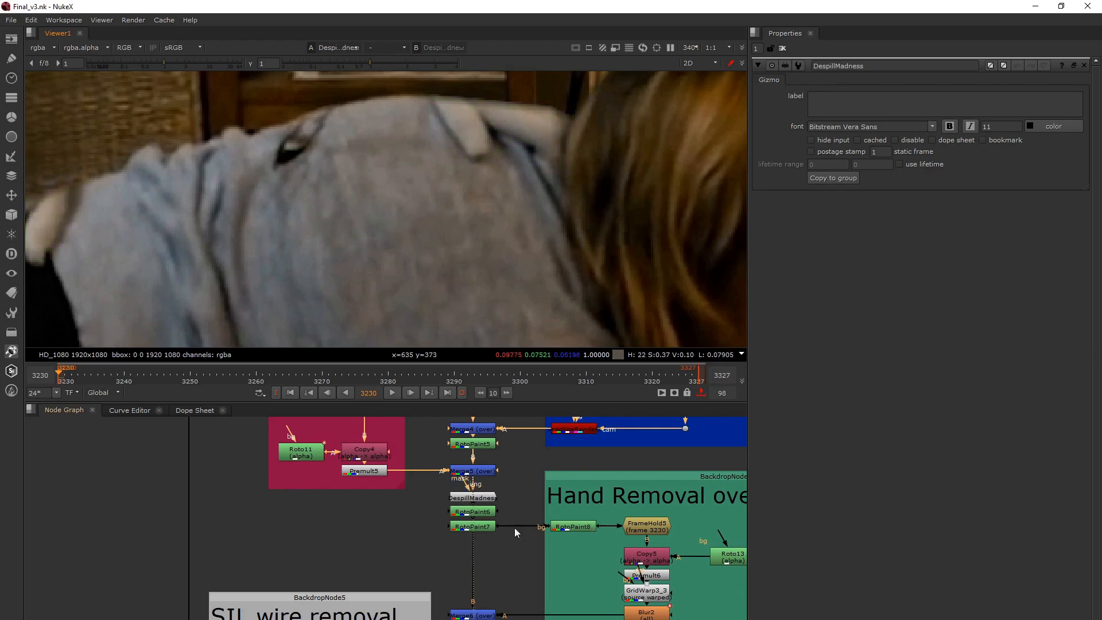
pyautogui.click(464, 499)
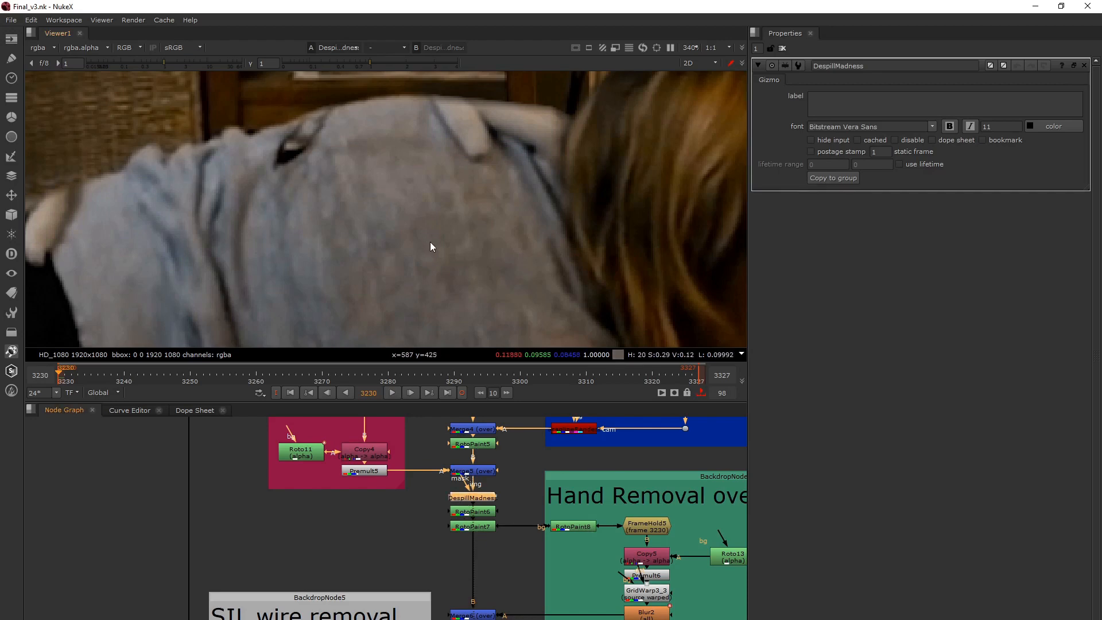
# Open the properties of RotoPaint6 below DespillMadness to inspect its clone strokes.
pyautogui.scroll(-4, 430, 243)
pyautogui.moveTo(470, 512); pyautogui.dragTo(429, 466, button='middle')
pyautogui.moveTo(583, 477); pyautogui.dragTo(475, 505, button='middle')
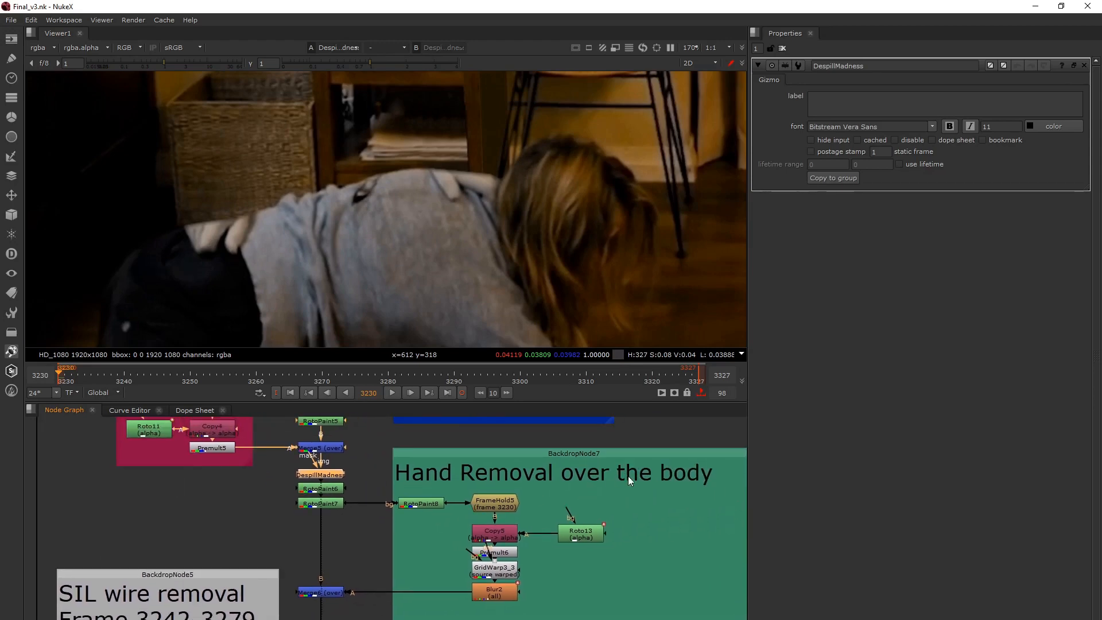
pyautogui.doubleClick(329, 488)
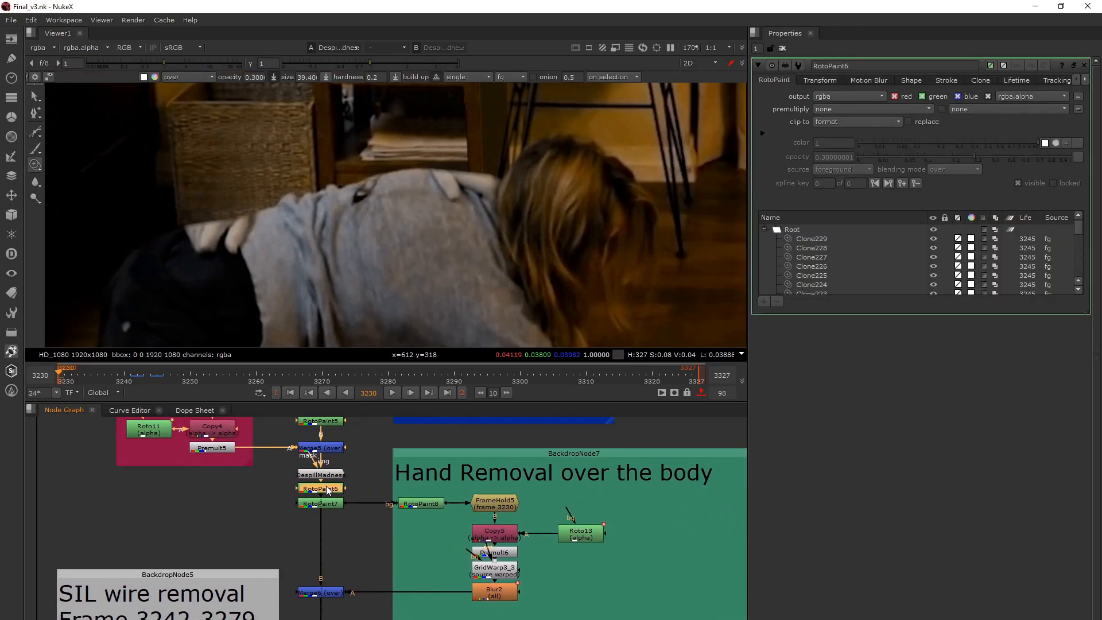
# Show the RotoPaint6 output at frame 3242 and examine the painted performer.
pyautogui.press('1')
pyautogui.click(300, 514)
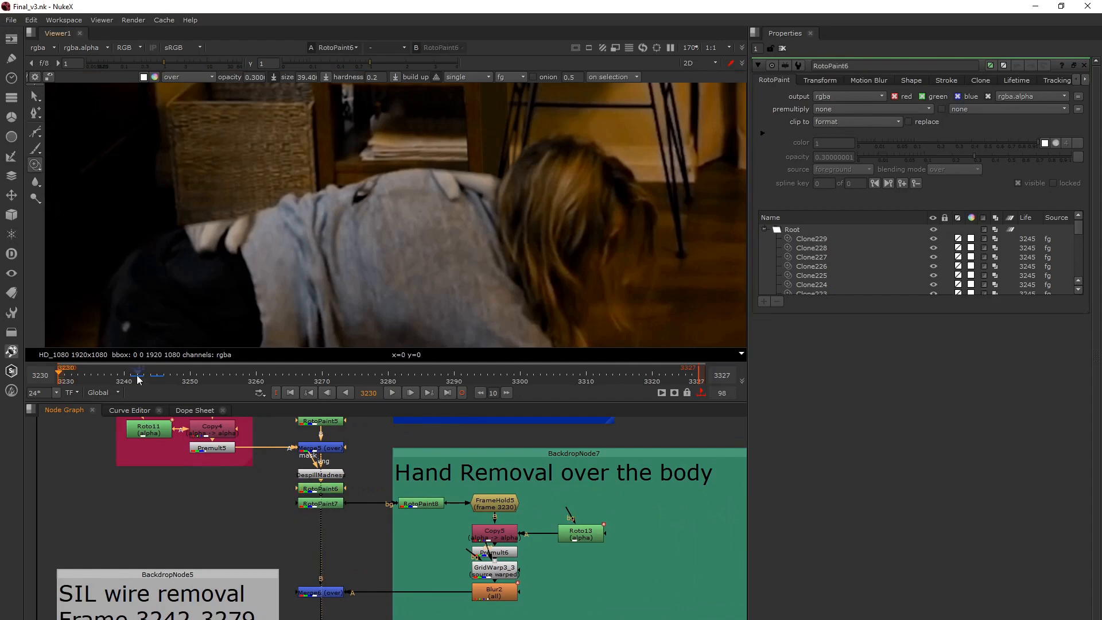
pyautogui.click(138, 379)
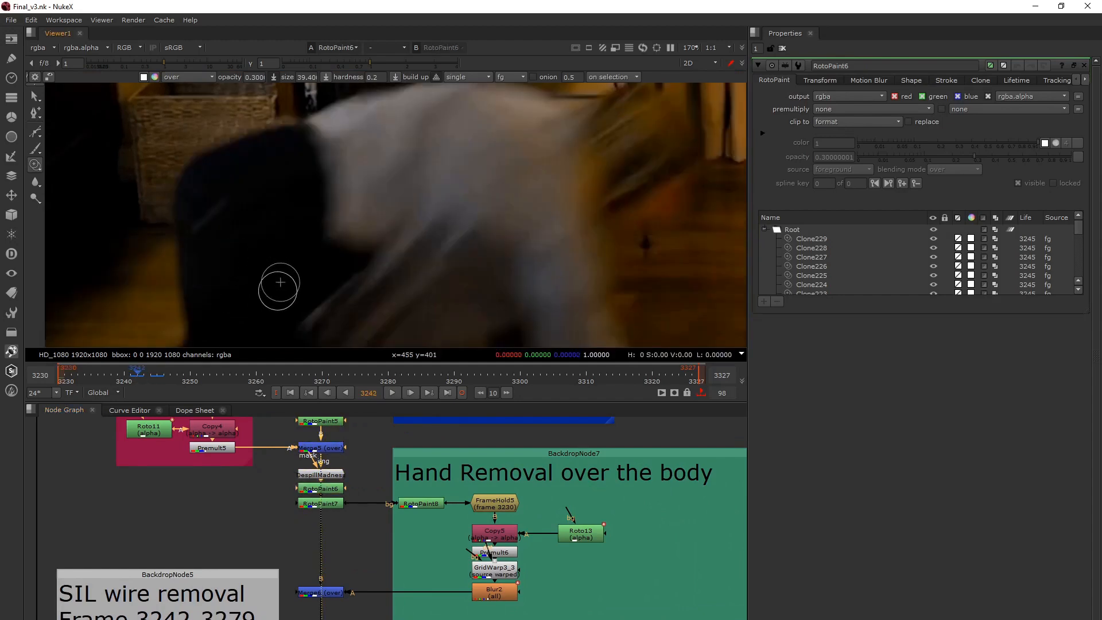
pyautogui.scroll(-4, 280, 282)
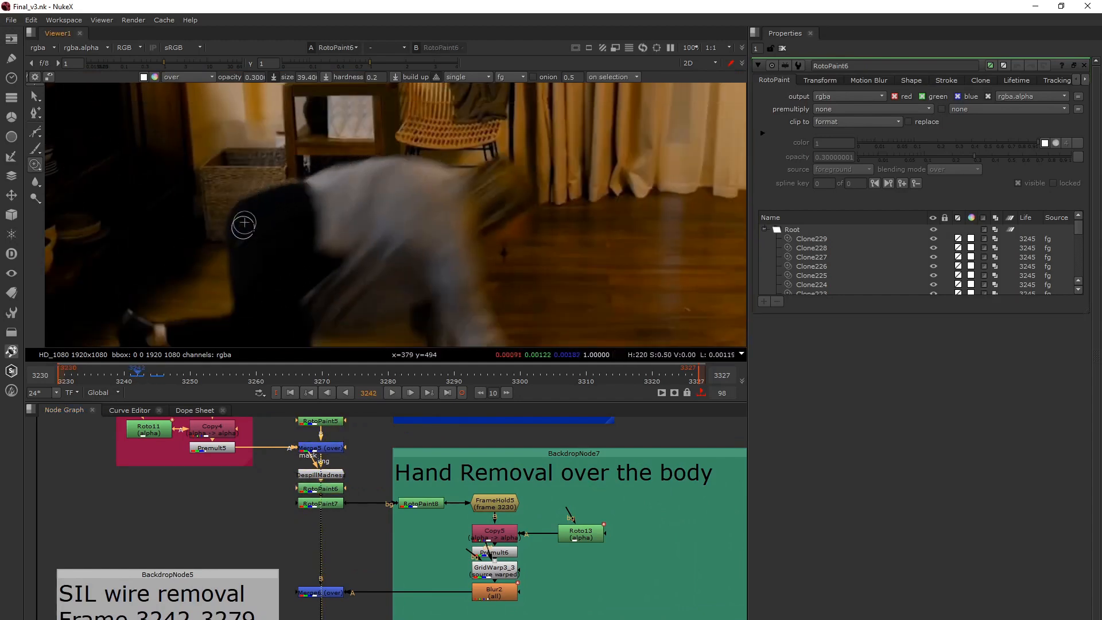
# Show the RotoPaint7 output, return to the first frame and open the node's properties.
pyautogui.click(326, 490)
pyautogui.click(328, 504)
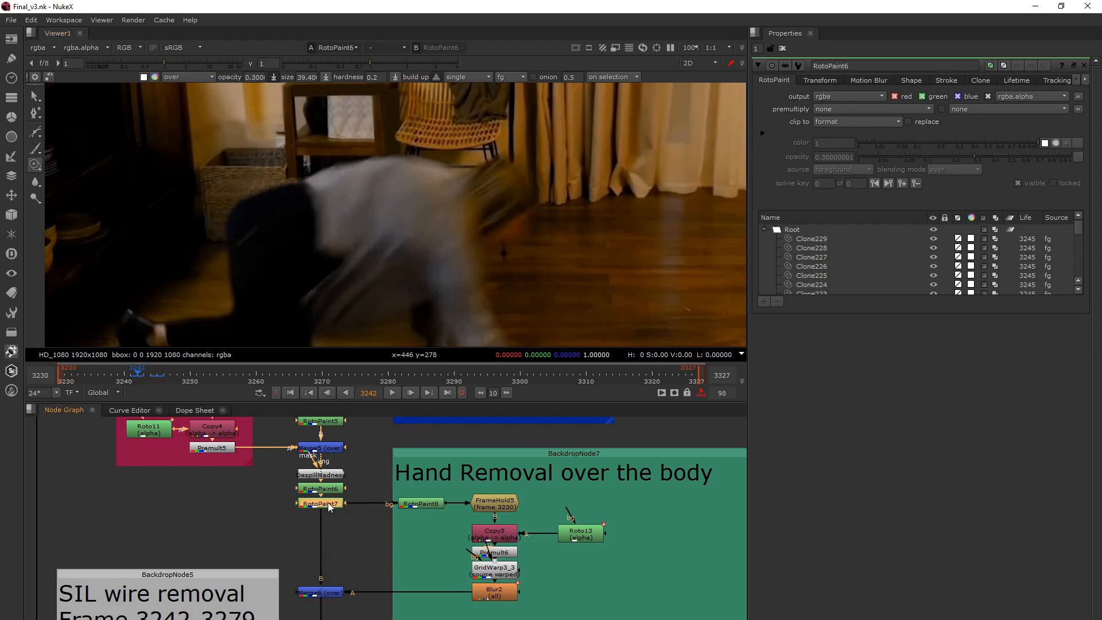
pyautogui.press('1')
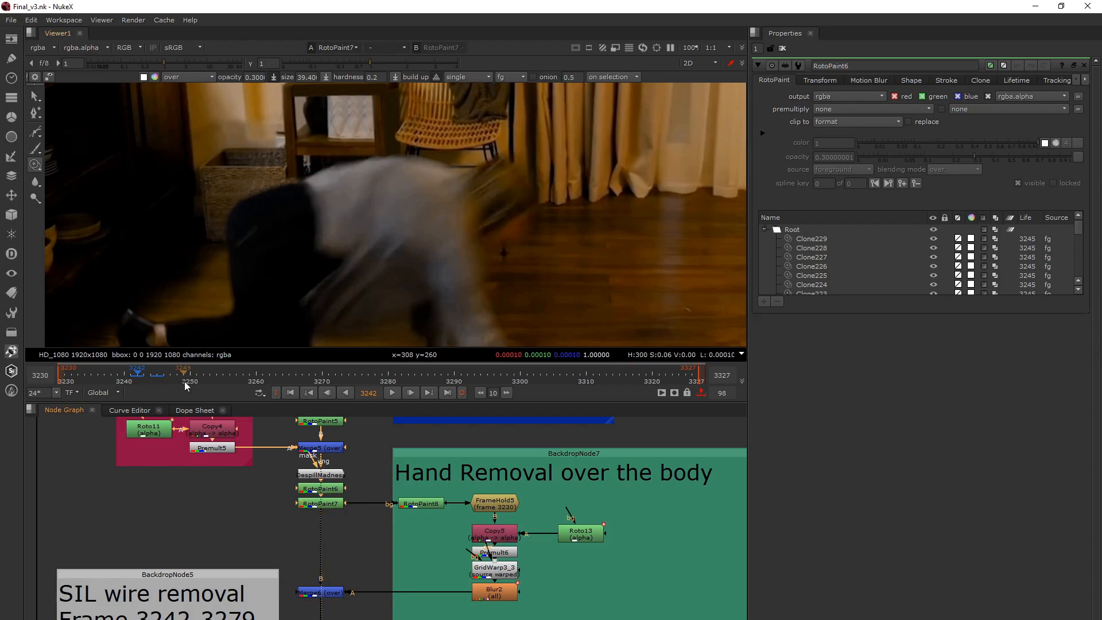
pyautogui.click(291, 394)
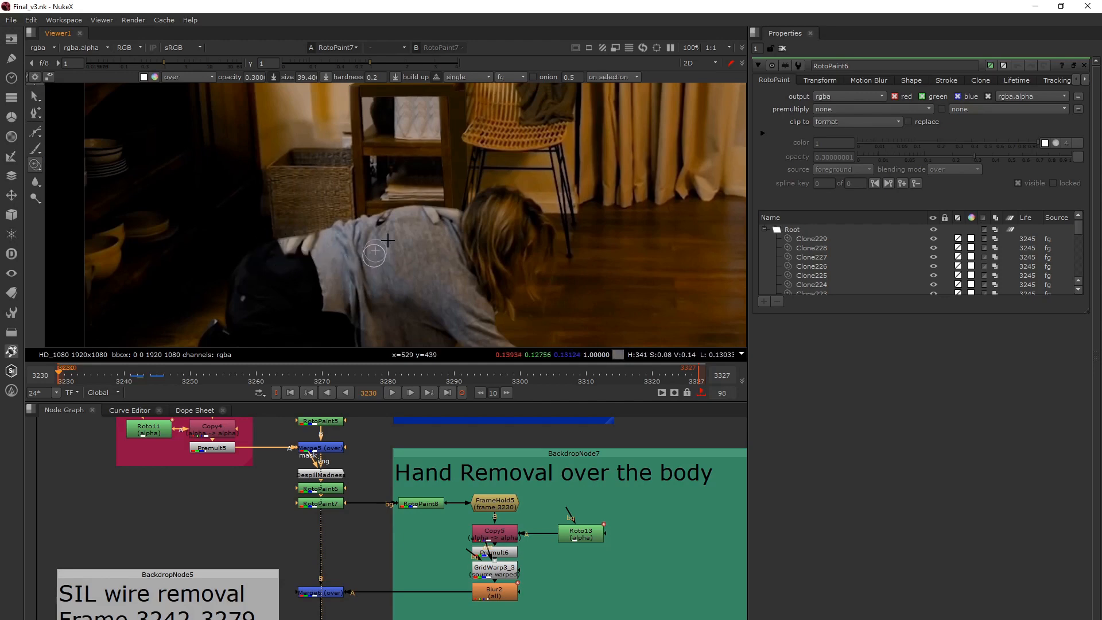
pyautogui.doubleClick(328, 504)
# Show the RotoPaint8 output and compare the sweater with the node disabled and enabled again.
pyautogui.click(416, 505)
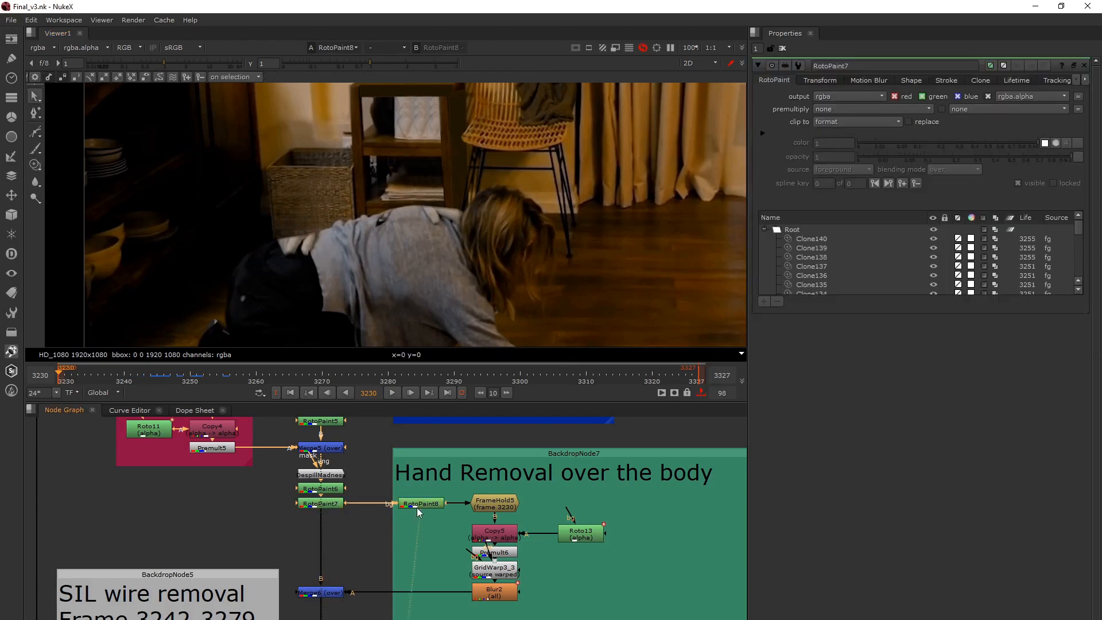
pyautogui.click(418, 505)
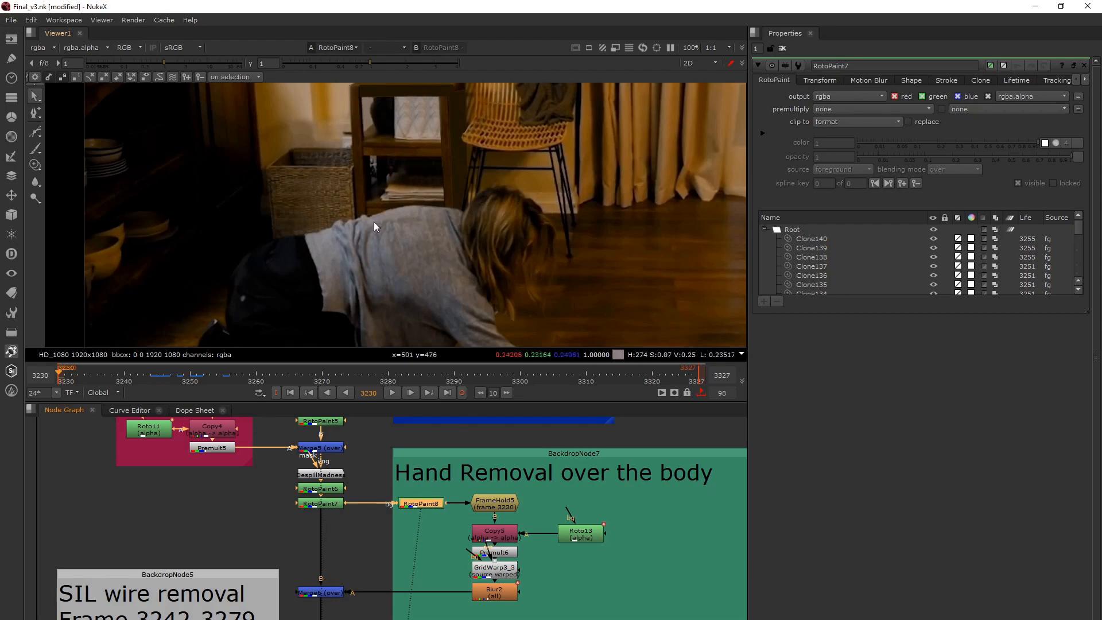
pyautogui.press('d')
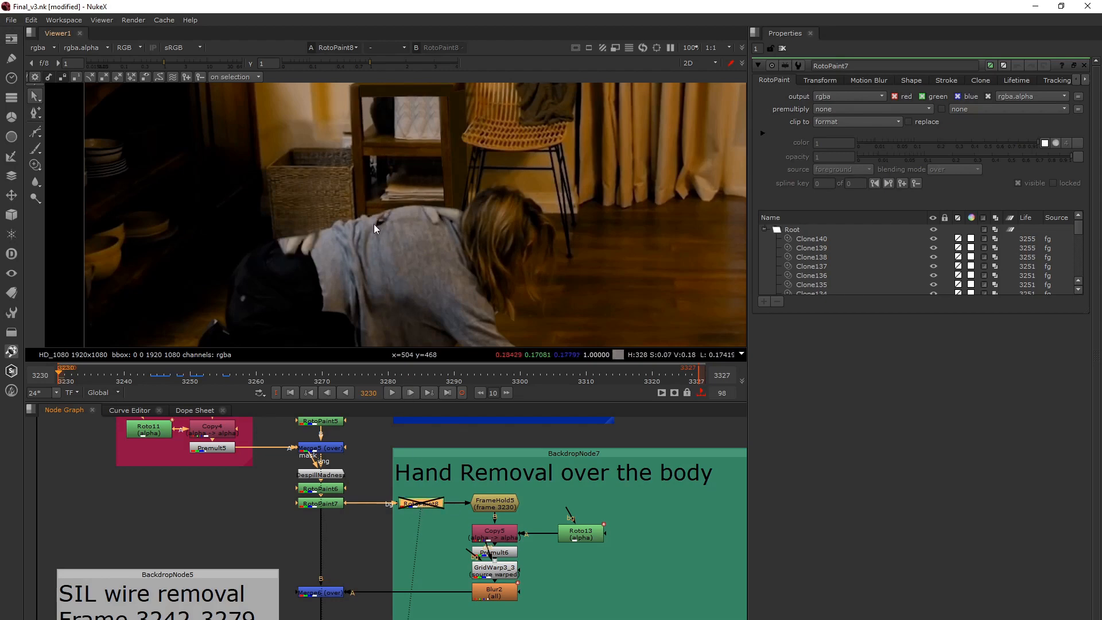
pyautogui.press('d')
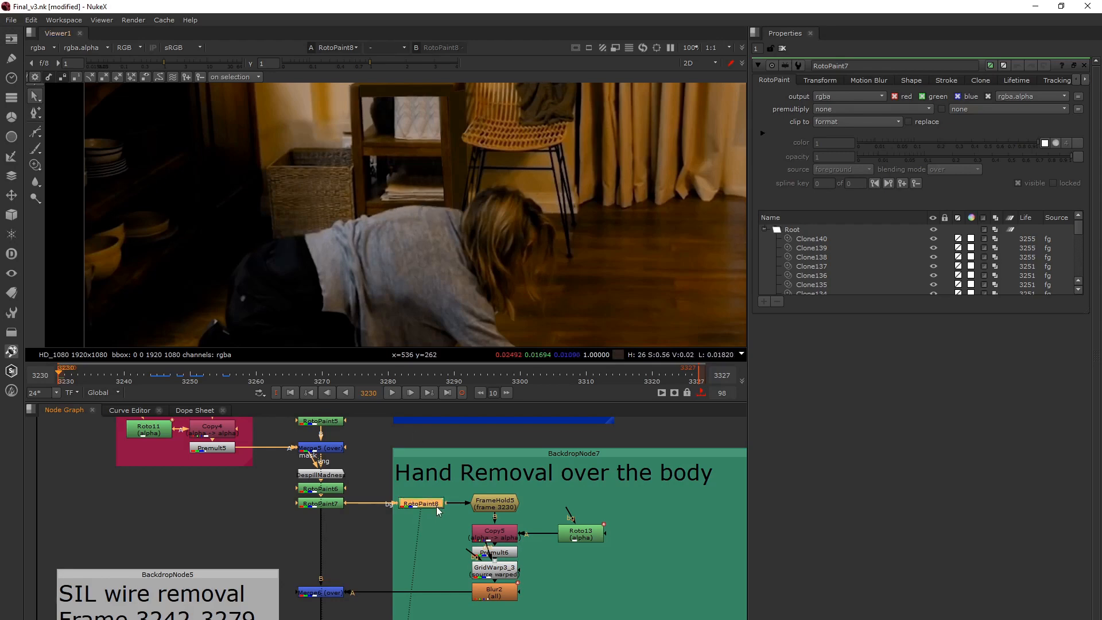
# View the FrameHold5, Blur2 and Merge6 outputs of the hand removal in turn and open the properties of GridWarp3_3.
pyautogui.click(479, 503)
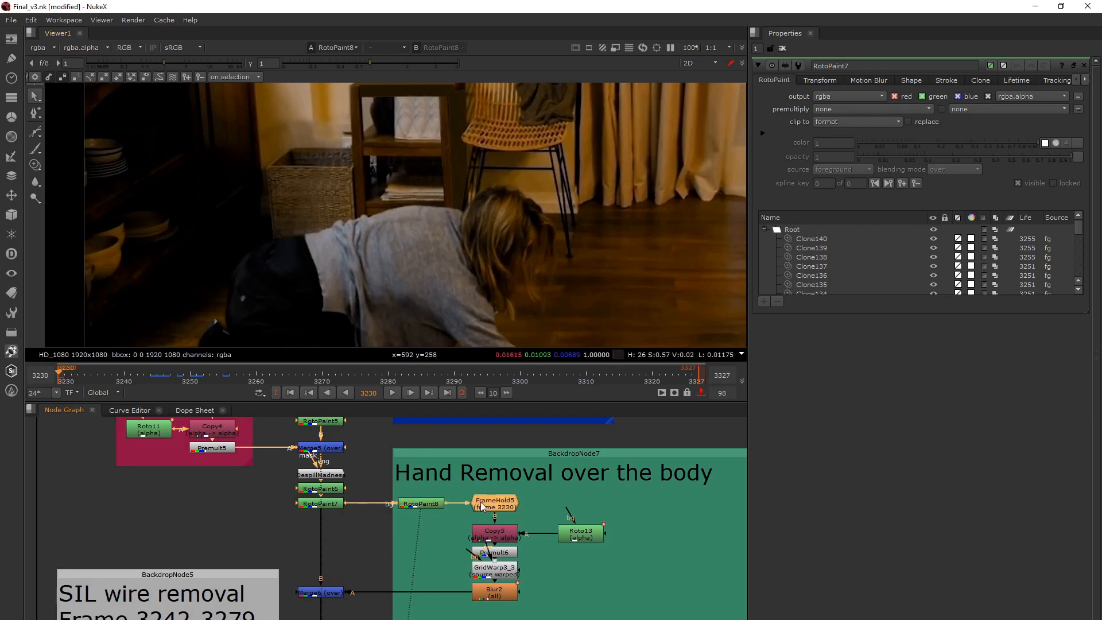
pyautogui.press('1')
pyautogui.click(504, 597)
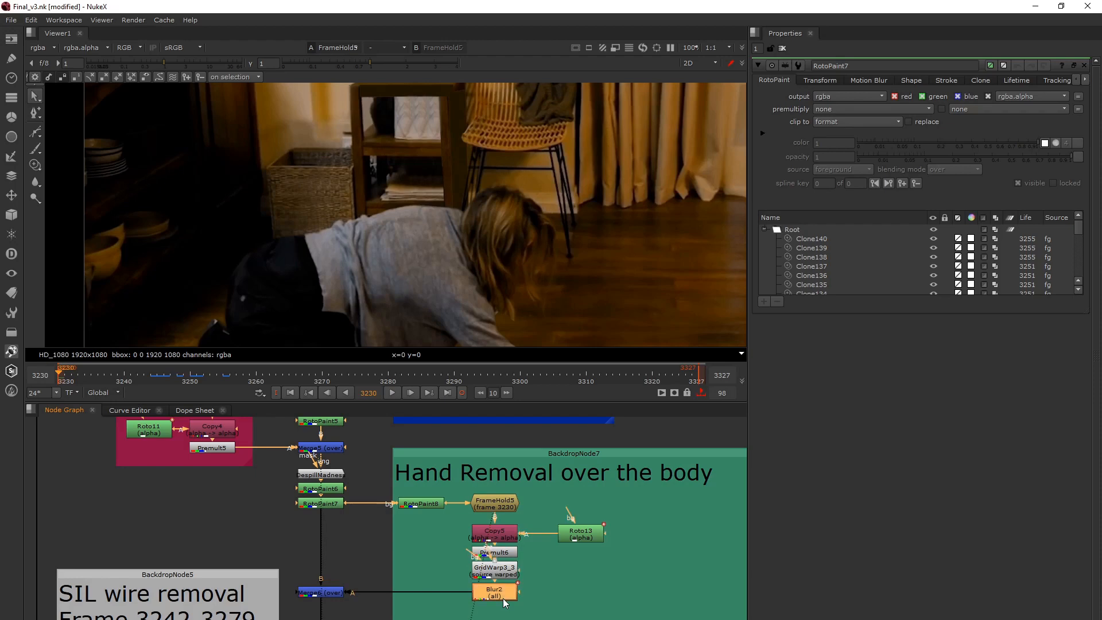
pyautogui.press('1')
pyautogui.click(332, 595)
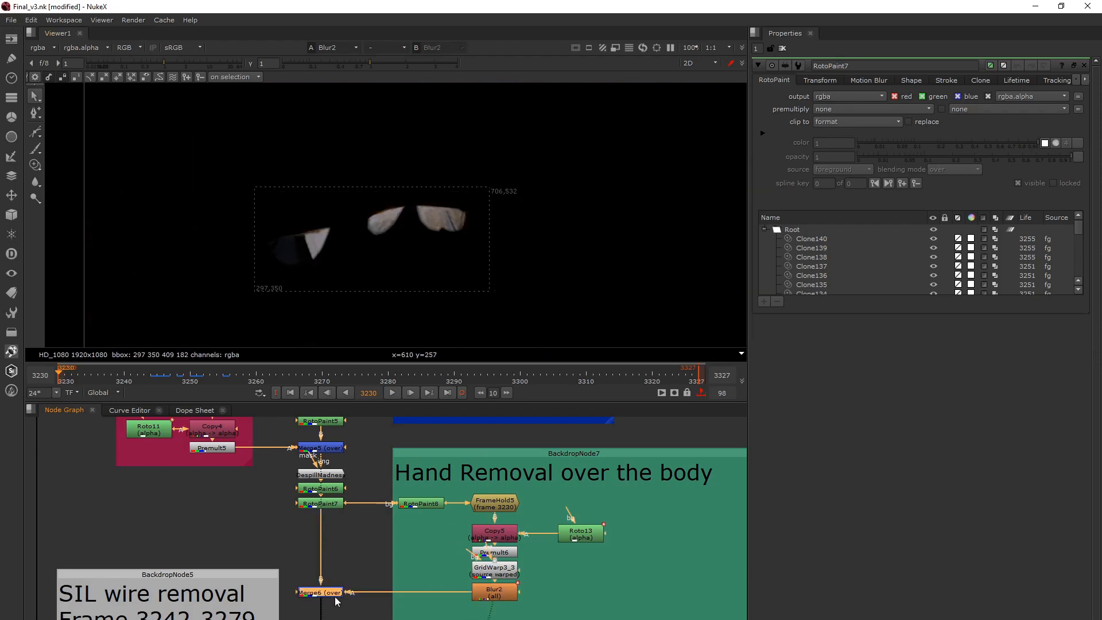
pyautogui.press('1')
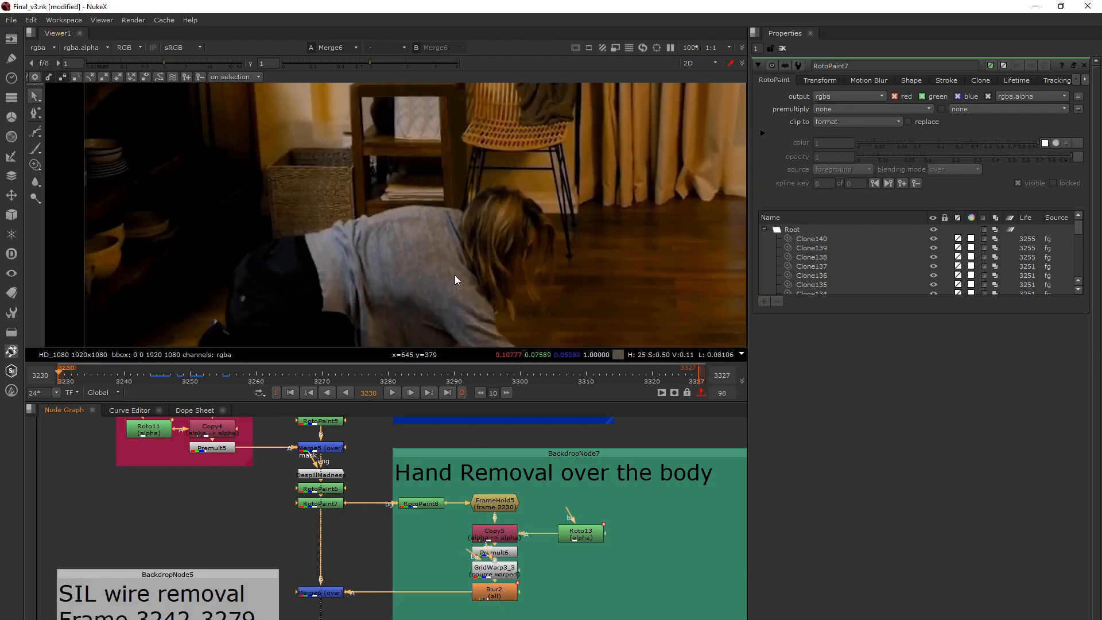
pyautogui.doubleClick(496, 571)
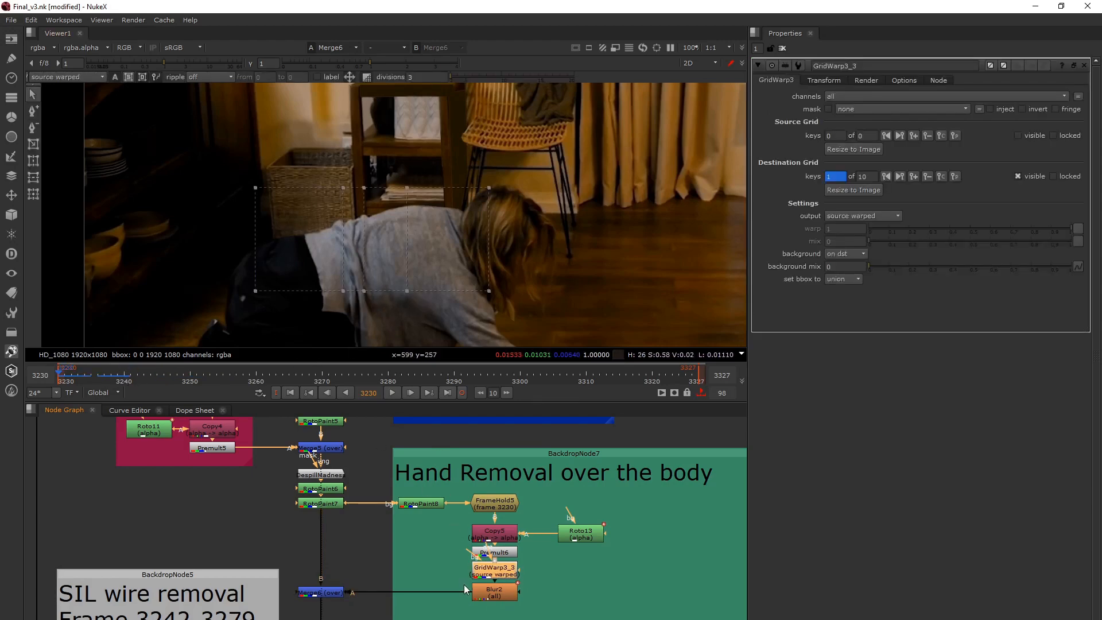
# Show the full Read5 plate of the SIL wire removal and scrub it from frame 3230 to 3280.
pyautogui.scroll(-3, 465, 589)
pyautogui.moveTo(386, 541); pyautogui.dragTo(399, 546, button='middle')
pyautogui.click(276, 552)
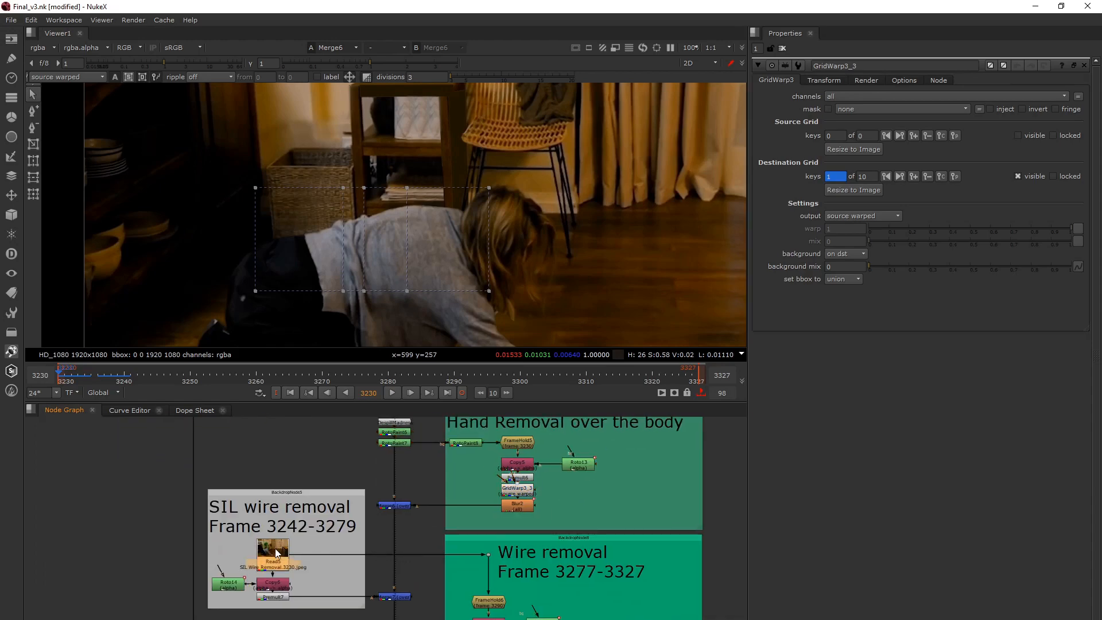
pyautogui.press('1')
pyautogui.scroll(-2, 370, 249)
pyautogui.scroll(-1, 497, 235)
pyautogui.moveTo(502, 236); pyautogui.dragTo(414, 248, button='middle')
pyautogui.scroll(-3, 376, 249)
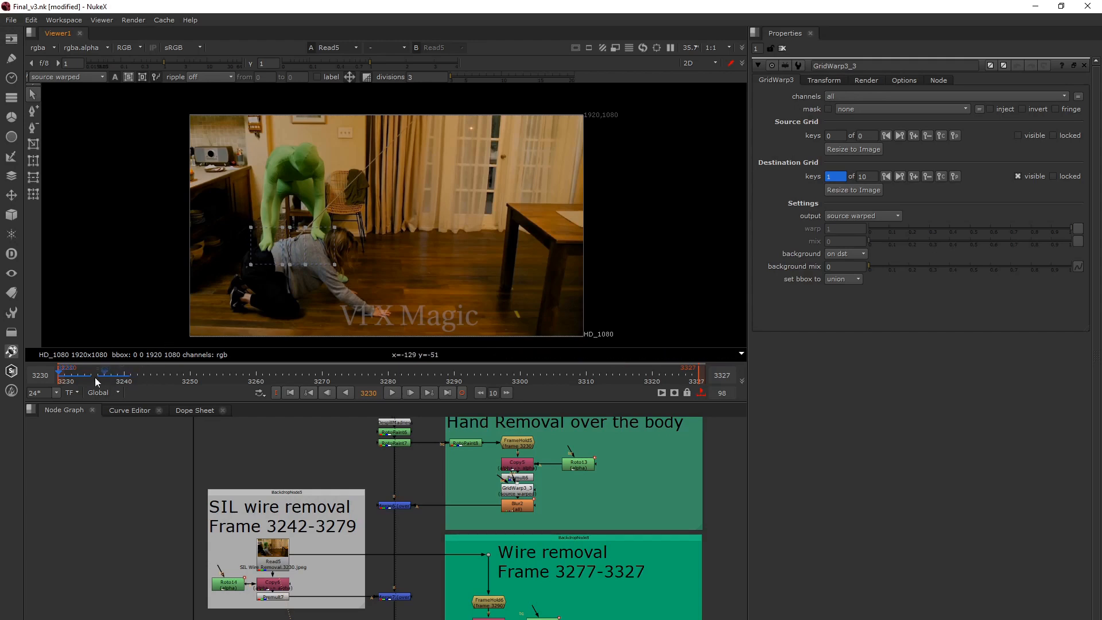
pyautogui.moveTo(65, 374); pyautogui.dragTo(225, 390)
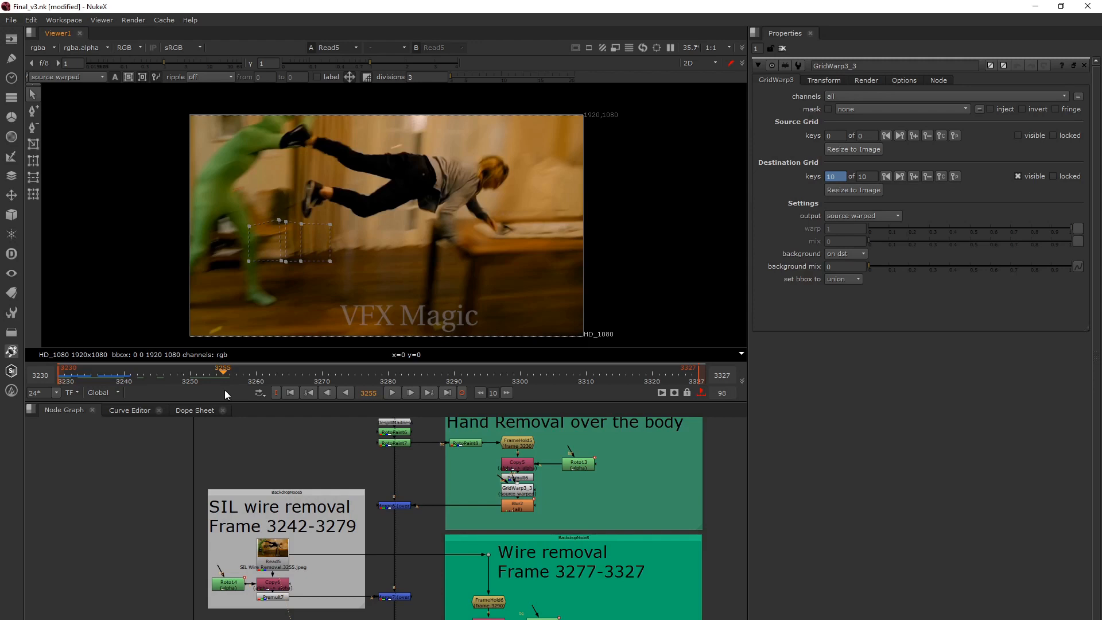
pyautogui.moveTo(225, 390); pyautogui.dragTo(383, 397)
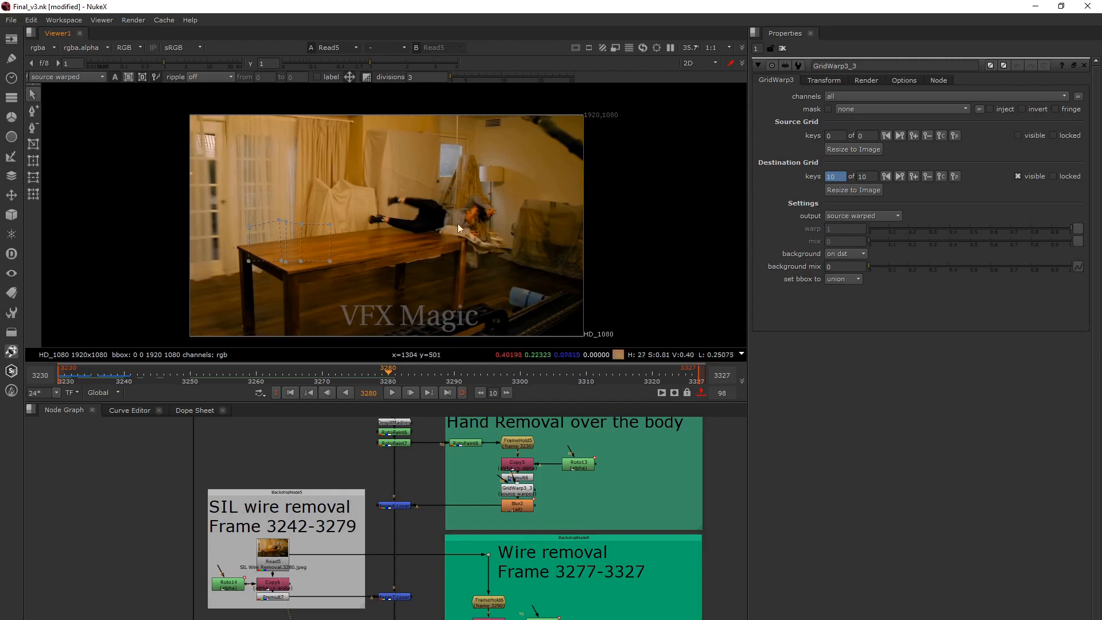
# Open the properties of Read5 and examine how it feeds the SIL wire removal and Wire removal branches.
pyautogui.doubleClick(278, 542)
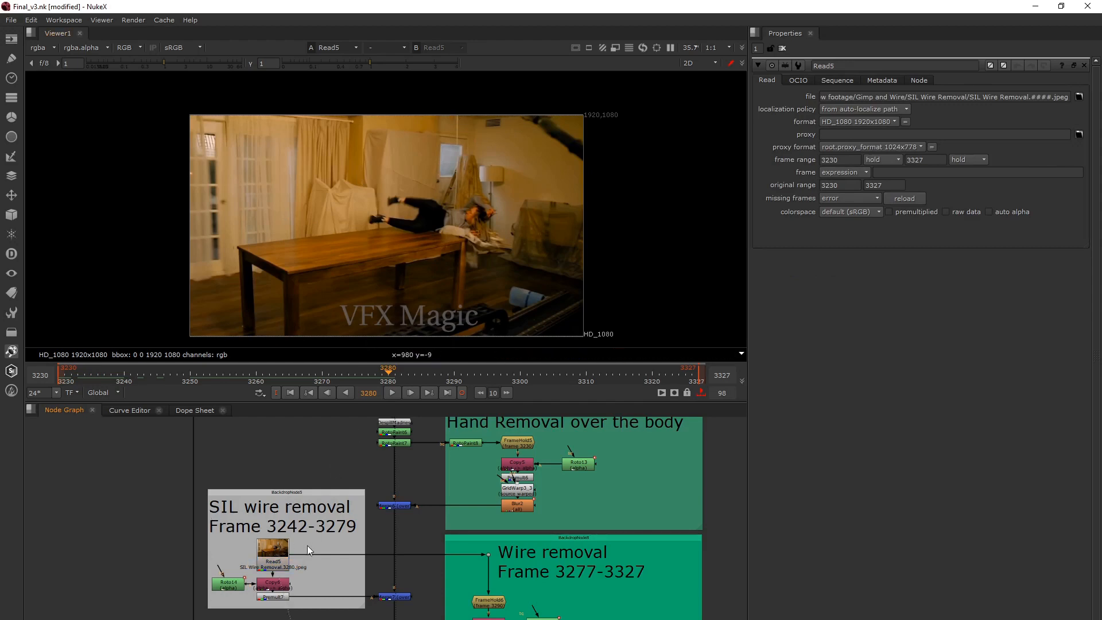
pyautogui.scroll(-4, 307, 545)
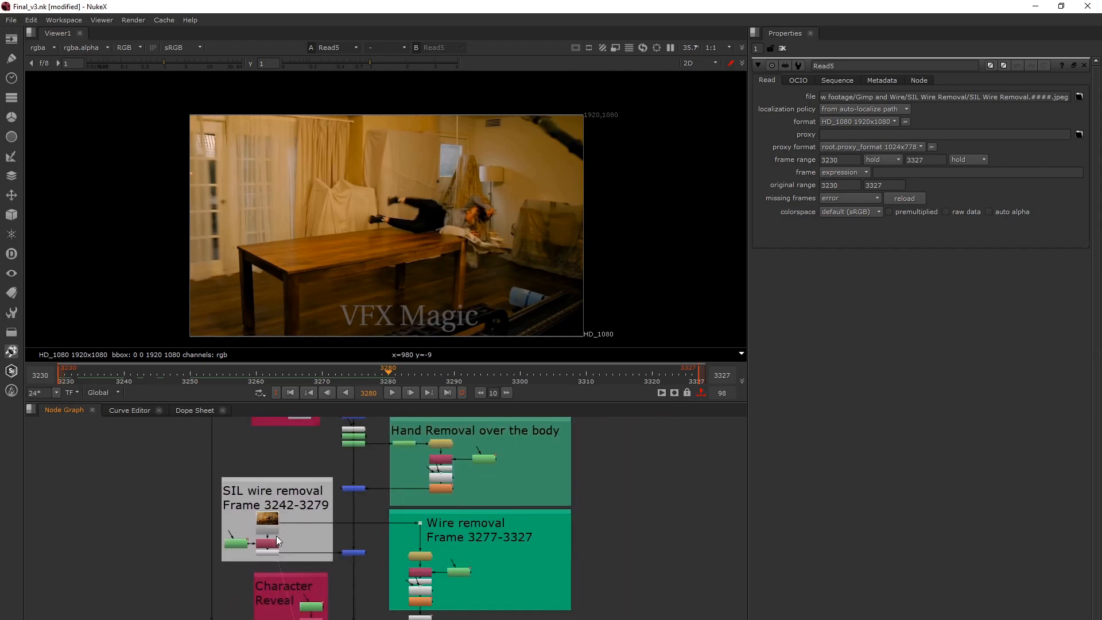
pyautogui.click(267, 523)
pyautogui.click(300, 457)
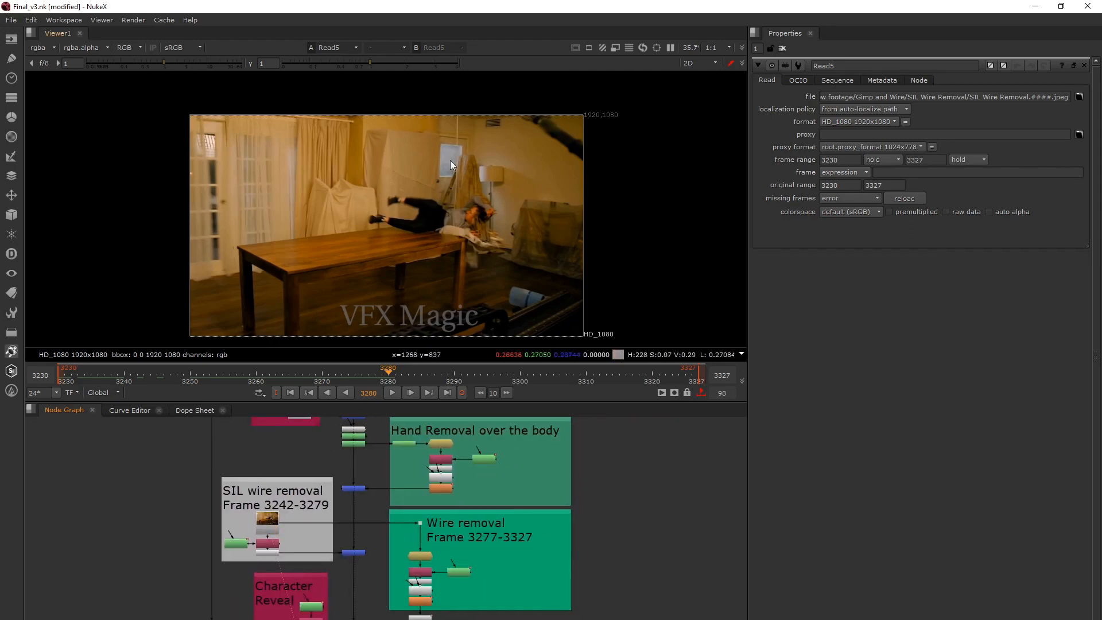
pyautogui.scroll(2, 274, 531)
pyautogui.click(273, 532)
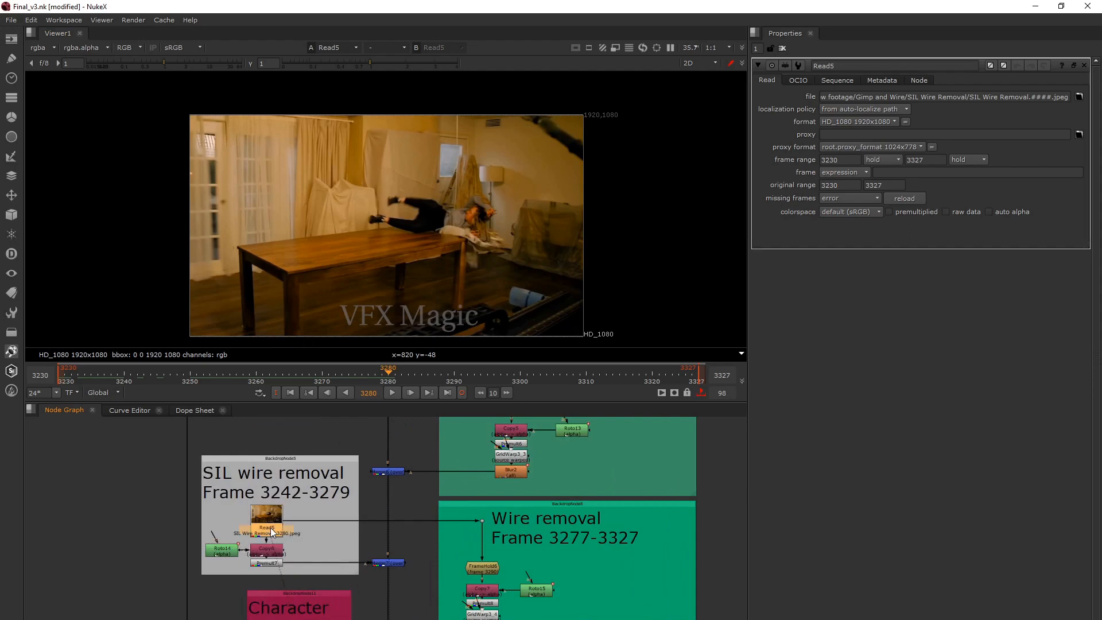
pyautogui.scroll(2, 290, 538)
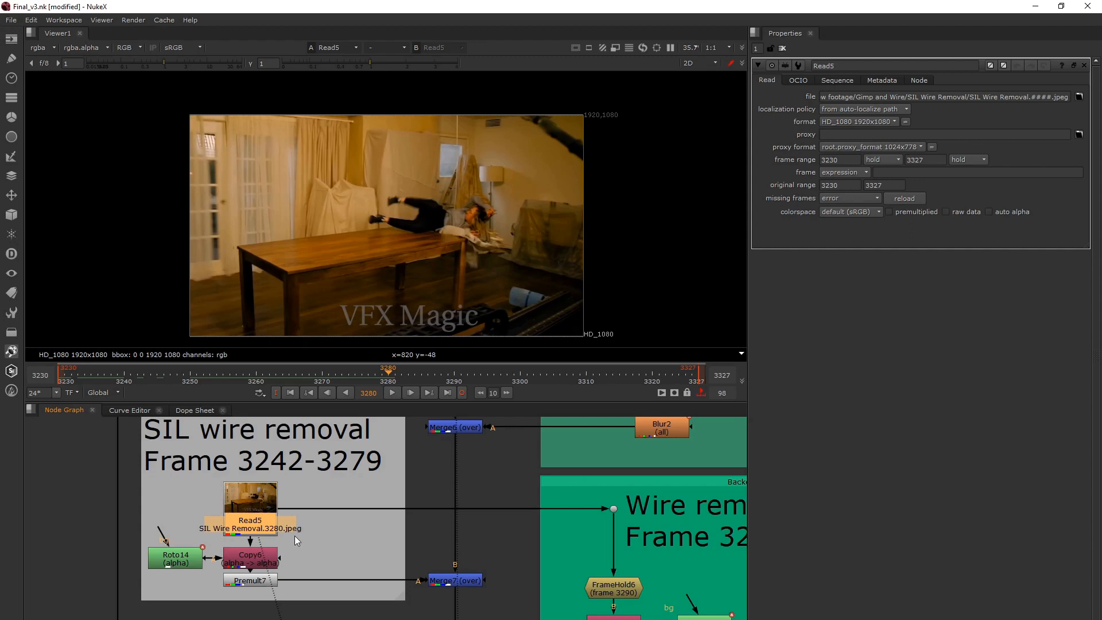
# Open the properties of Roto14, show its output in the viewer and turn off the viewer overlay.
pyautogui.doubleClick(187, 559)
pyautogui.press('1')
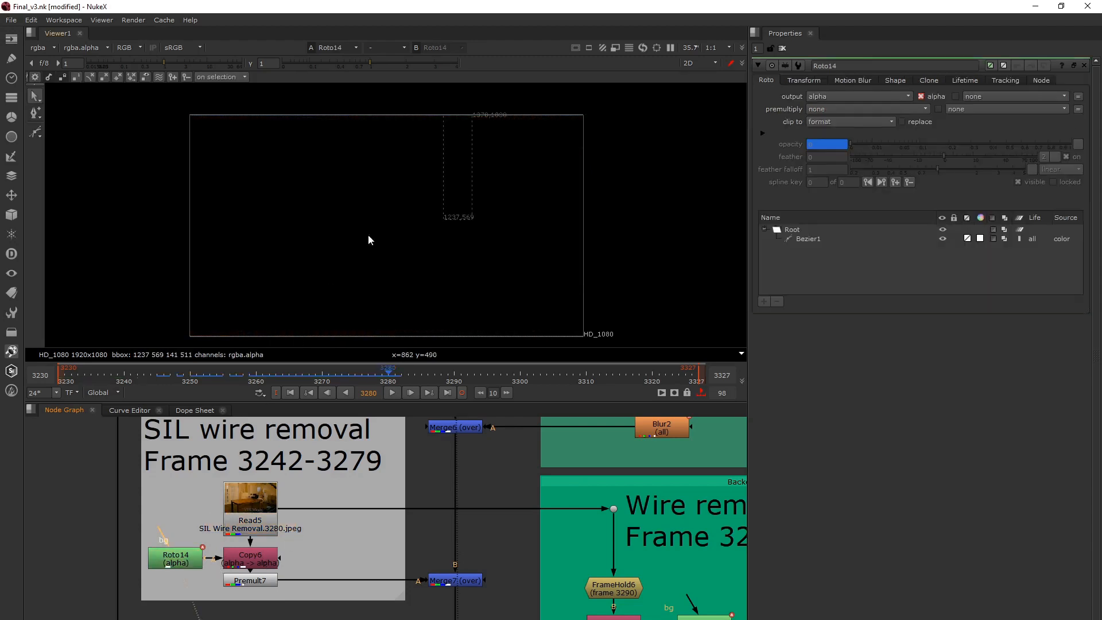
pyautogui.press('o')
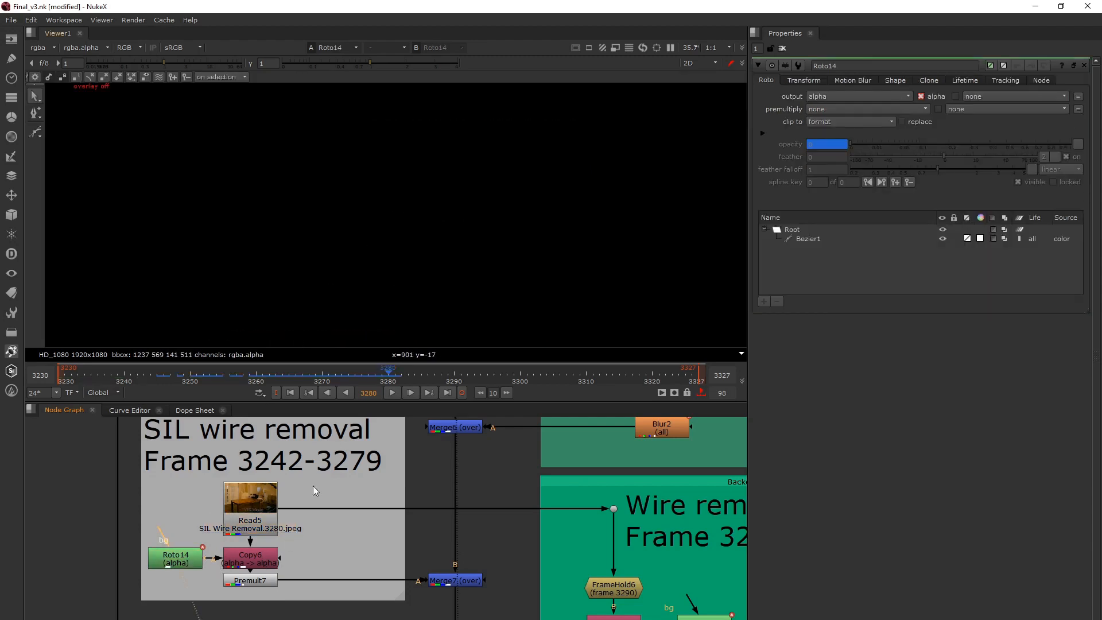
# Show the Premult7 wire patch and scrub back from frame 3272 to 3263.
pyautogui.click(257, 584)
pyautogui.press('1')
pyautogui.click(334, 378)
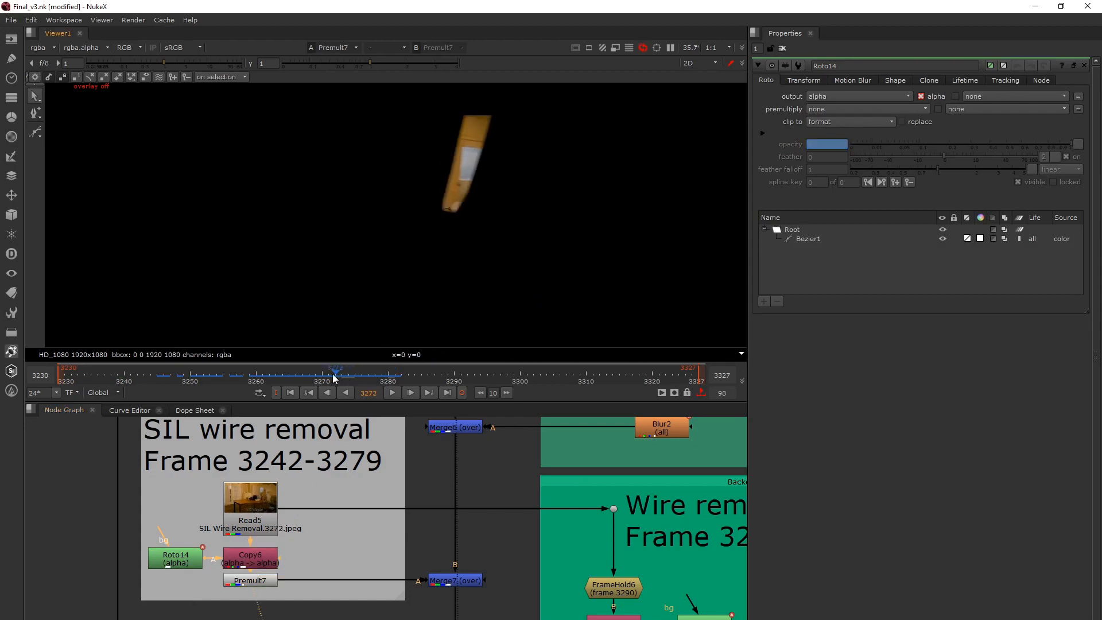
pyautogui.moveTo(334, 378); pyautogui.dragTo(276, 377)
# Show the Merge7 output at frame 3263 to check the SIL wire removal over the main plate.
pyautogui.scroll(-4, 385, 516)
pyautogui.click(384, 515)
pyautogui.press('1')
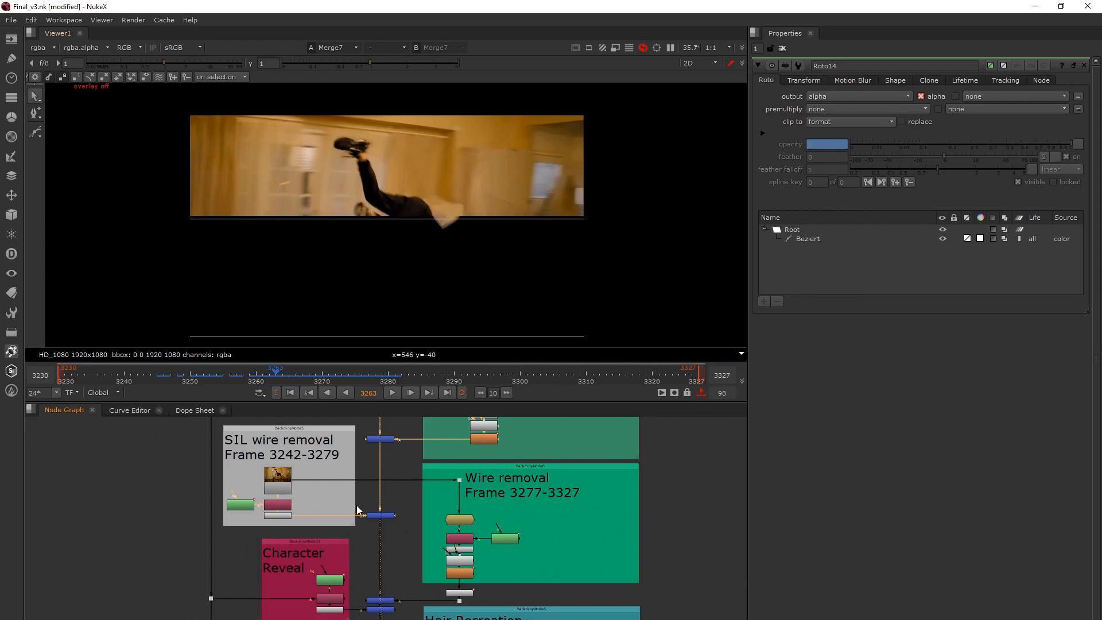
pyautogui.scroll(4, 278, 522)
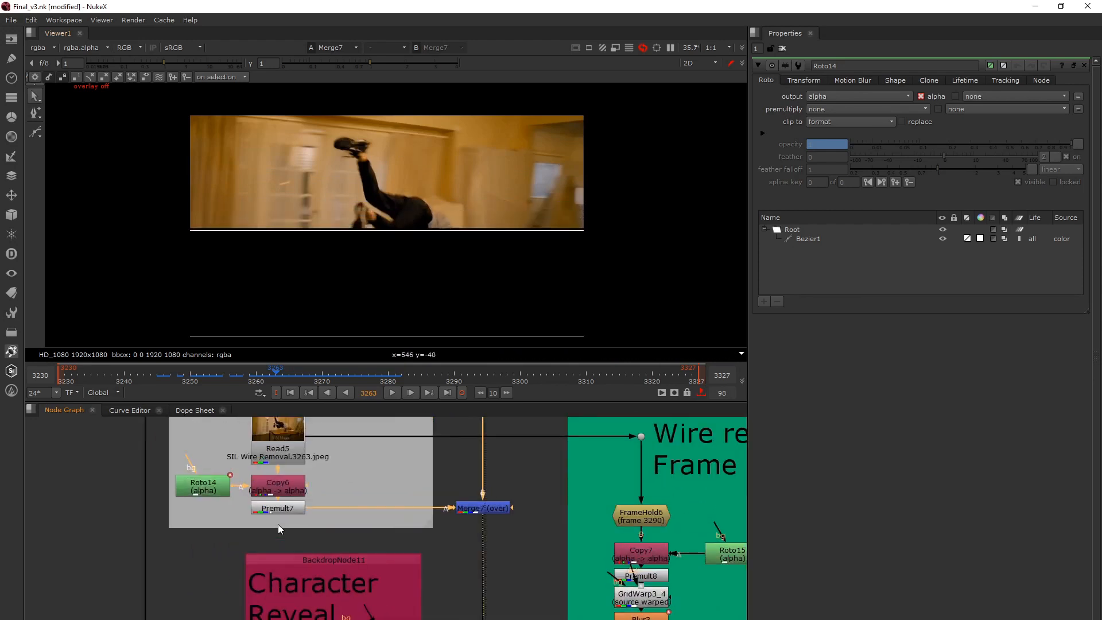
pyautogui.click(477, 508)
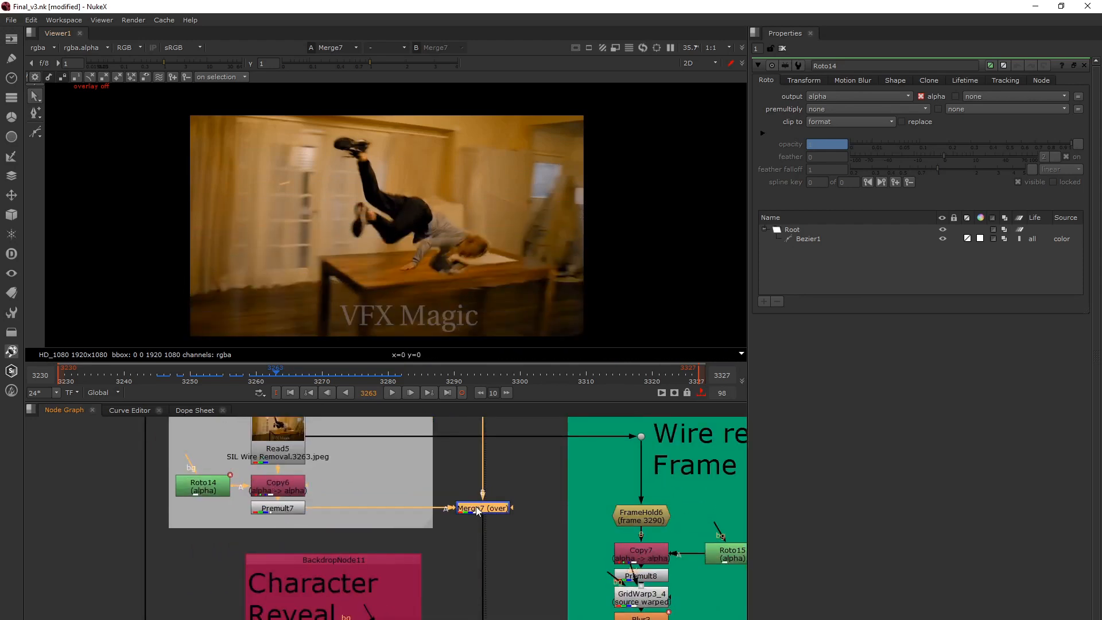
pyautogui.scroll(-5, 476, 511)
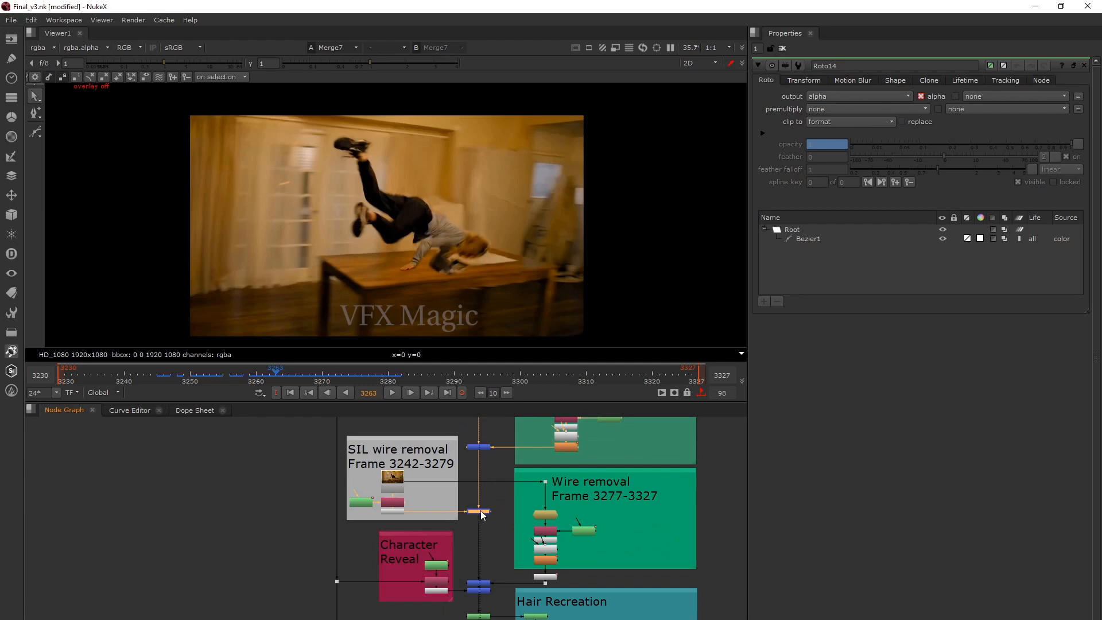
pyautogui.moveTo(480, 510); pyautogui.dragTo(439, 486, button='middle')
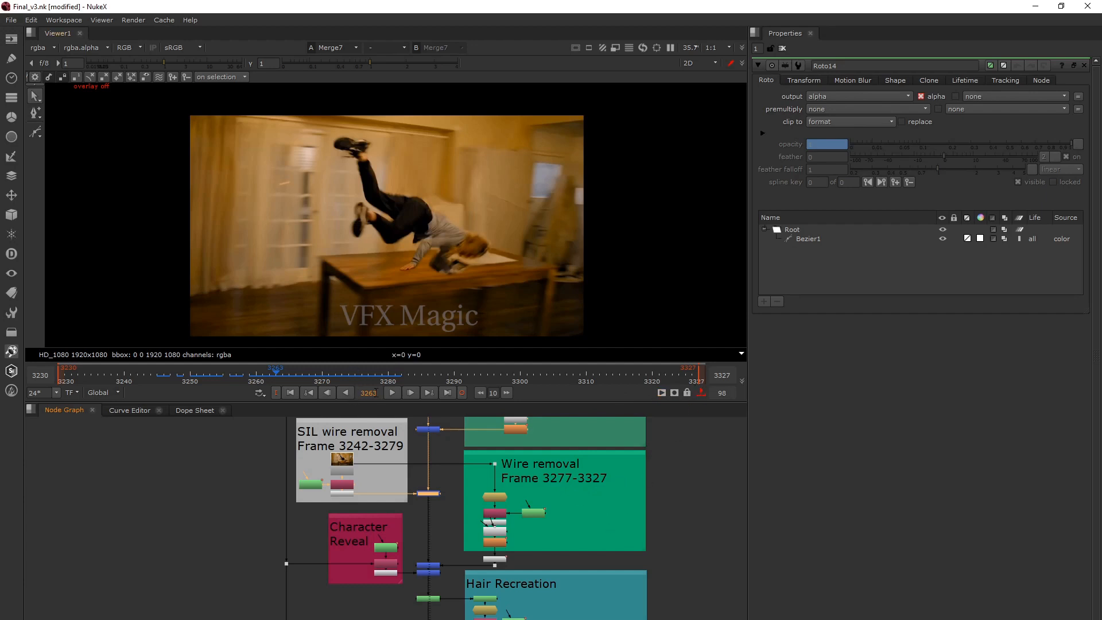
# Show Read5 in the viewer and go to frame 3290, the frame held by FrameHold6.
pyautogui.click(343, 463)
pyautogui.press('1')
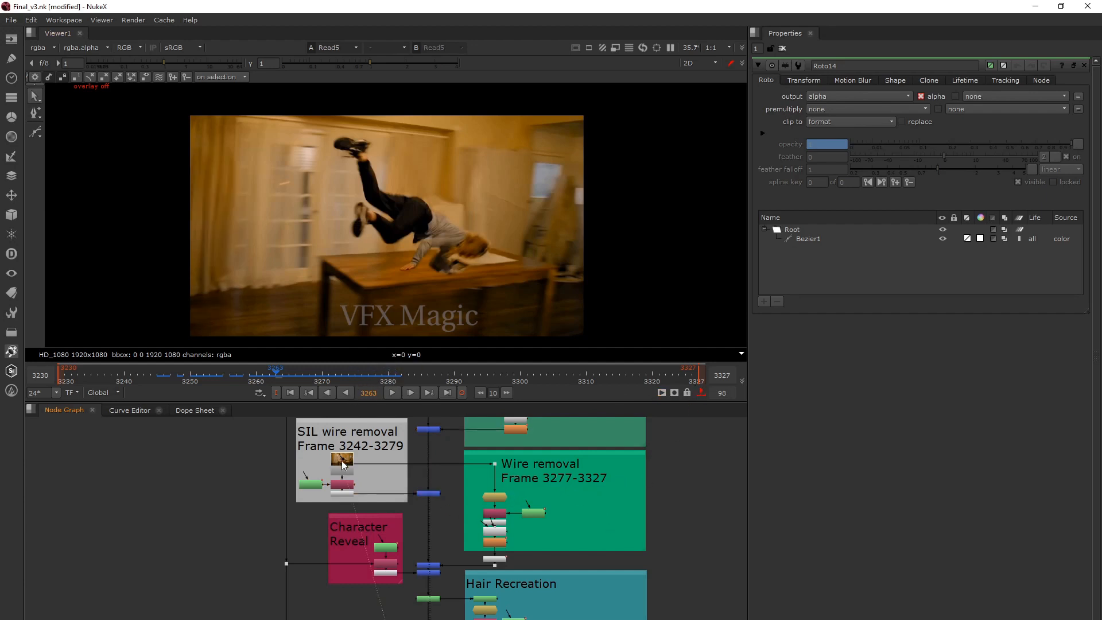
pyautogui.scroll(4, 497, 492)
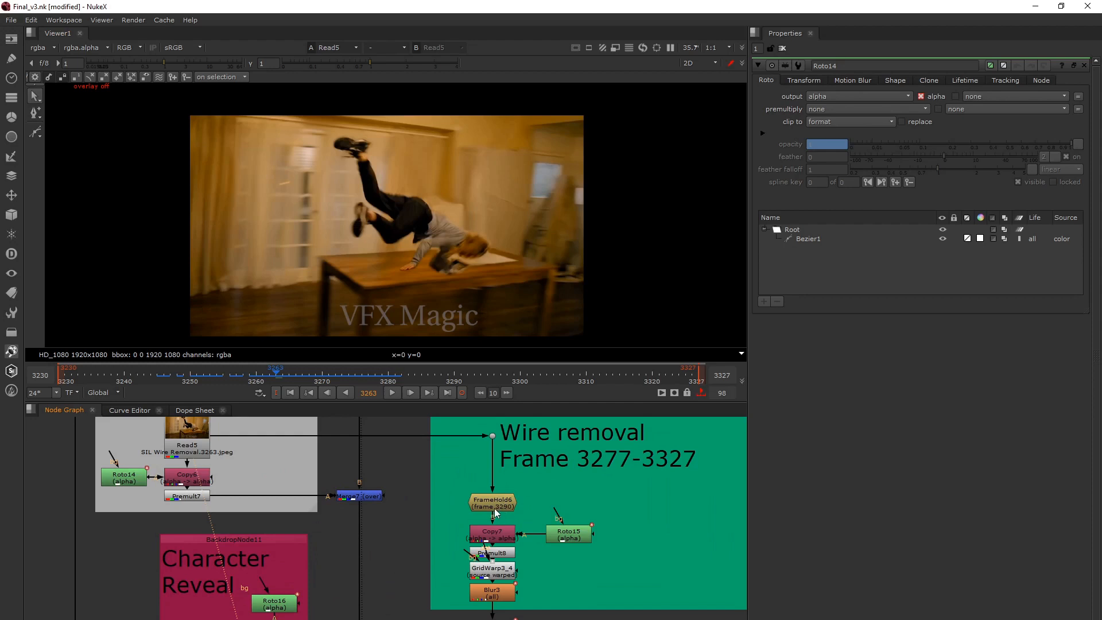
pyautogui.click(509, 512)
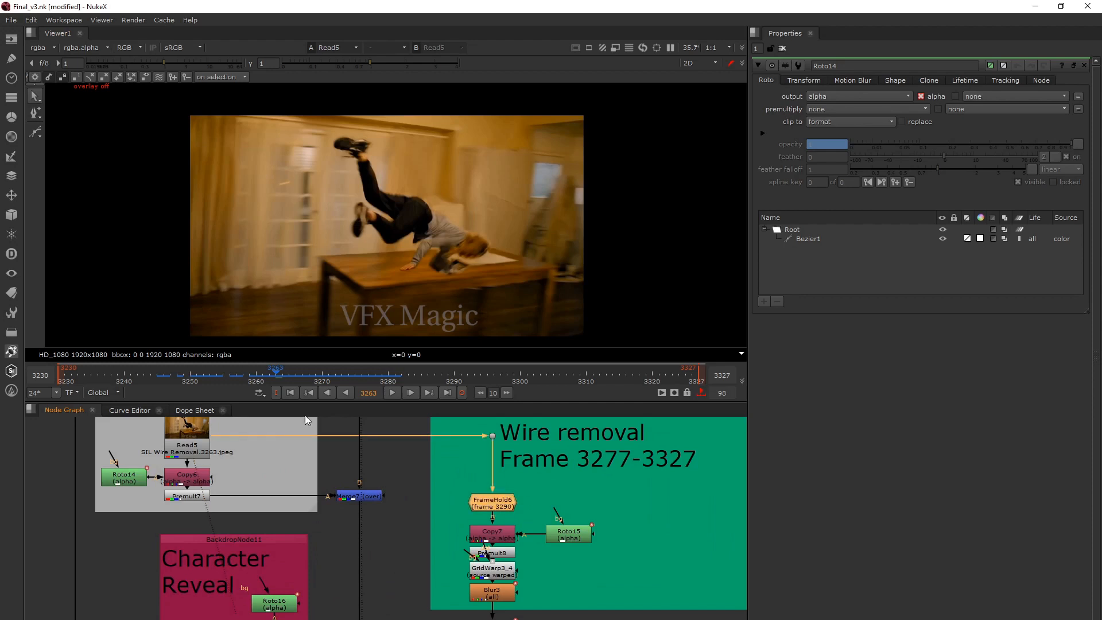
pyautogui.doubleClick(368, 393)
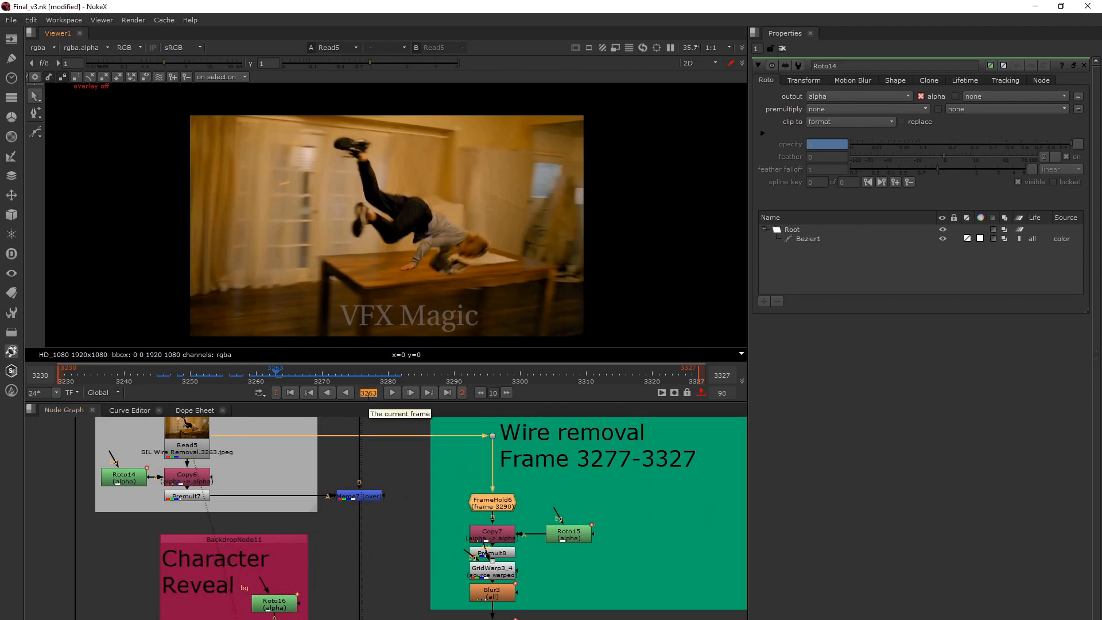
pyautogui.write('3290')
pyautogui.press('Return')
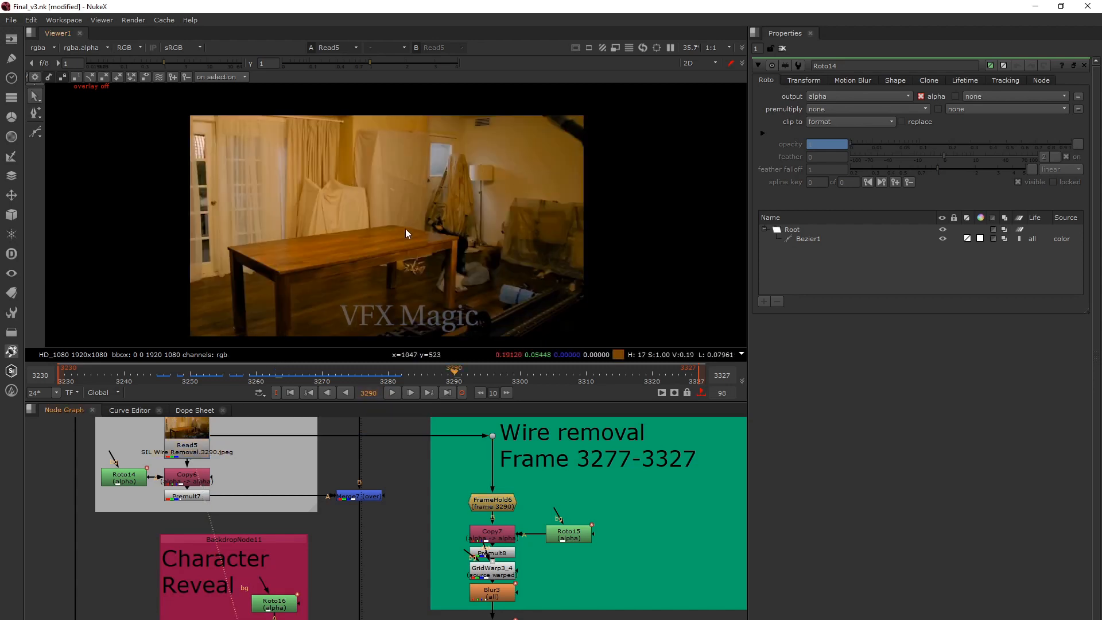
# Show the Dot12 output beside the Character Reveal group to compare the wire area at frame 3290.
pyautogui.scroll(-3, 194, 435)
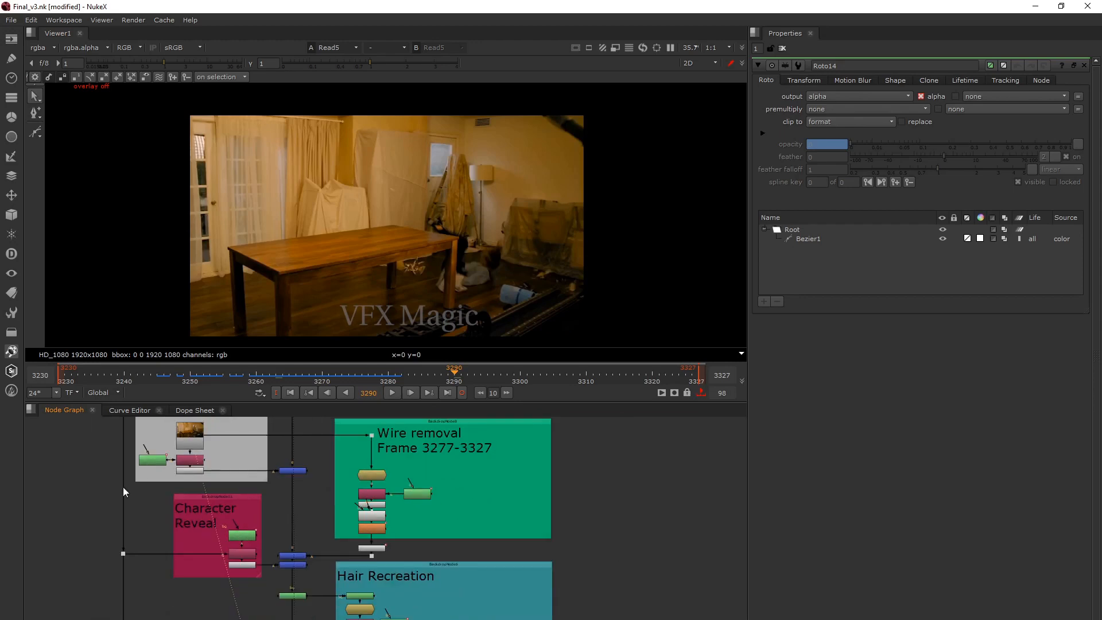
pyautogui.moveTo(99, 511); pyautogui.dragTo(146, 584)
pyautogui.press('1')
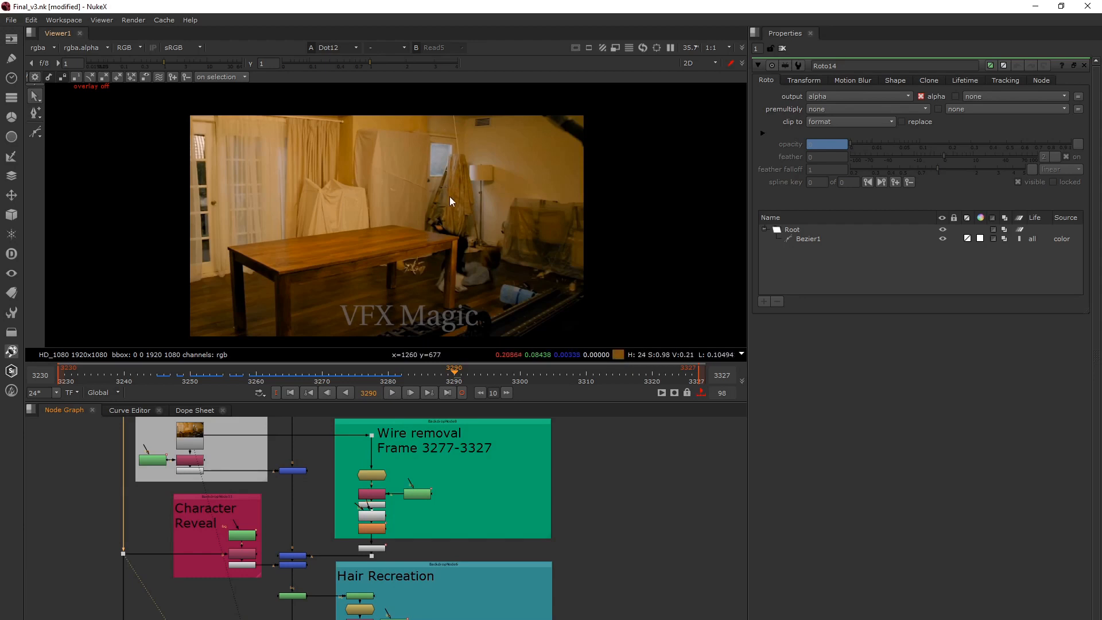
pyautogui.moveTo(472, 246); pyautogui.dragTo(429, 96)
# Open the properties of Tracker1 below the Wire removal group and turn on the viewer overlay to see its track.
pyautogui.moveTo(376, 540); pyautogui.dragTo(465, 530, button='middle')
pyautogui.scroll(3, 465, 529)
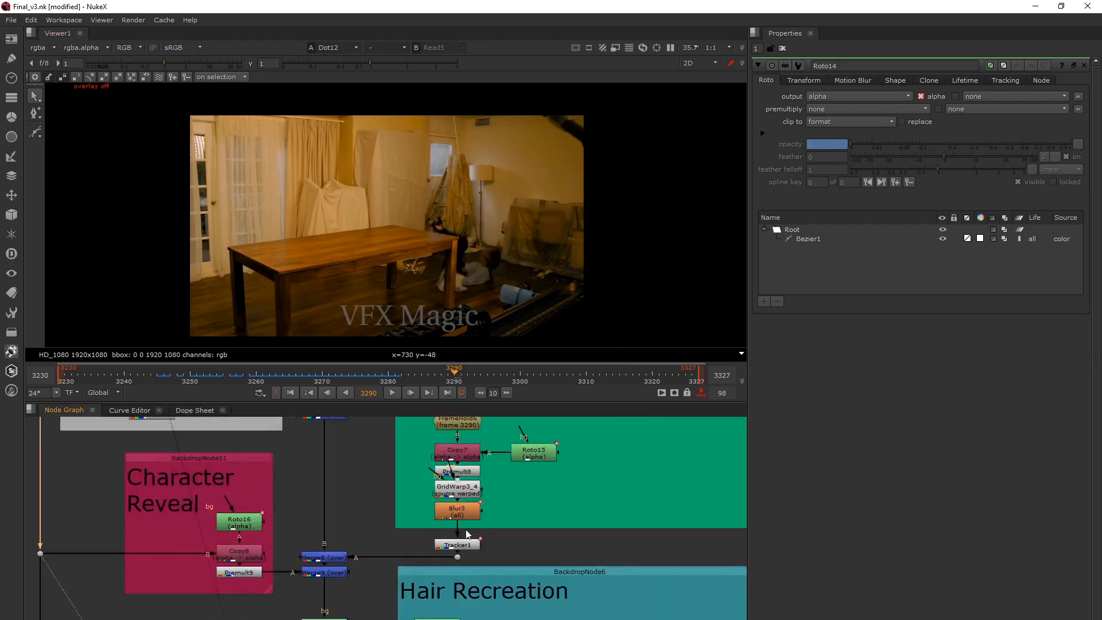
pyautogui.scroll(2, 467, 533)
pyautogui.doubleClick(452, 546)
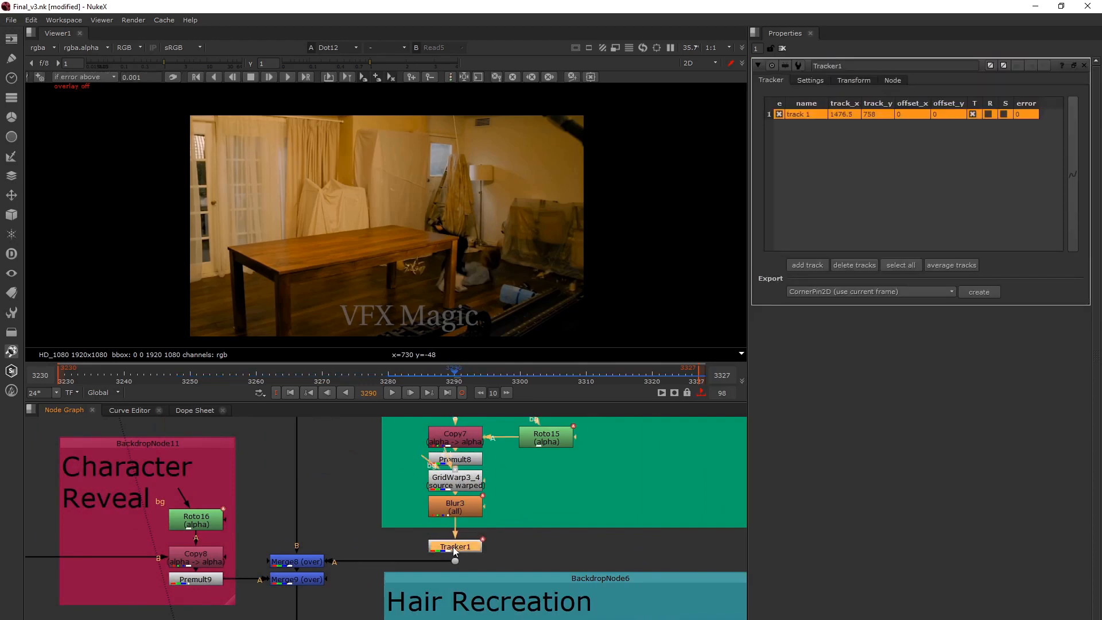
pyautogui.press('o')
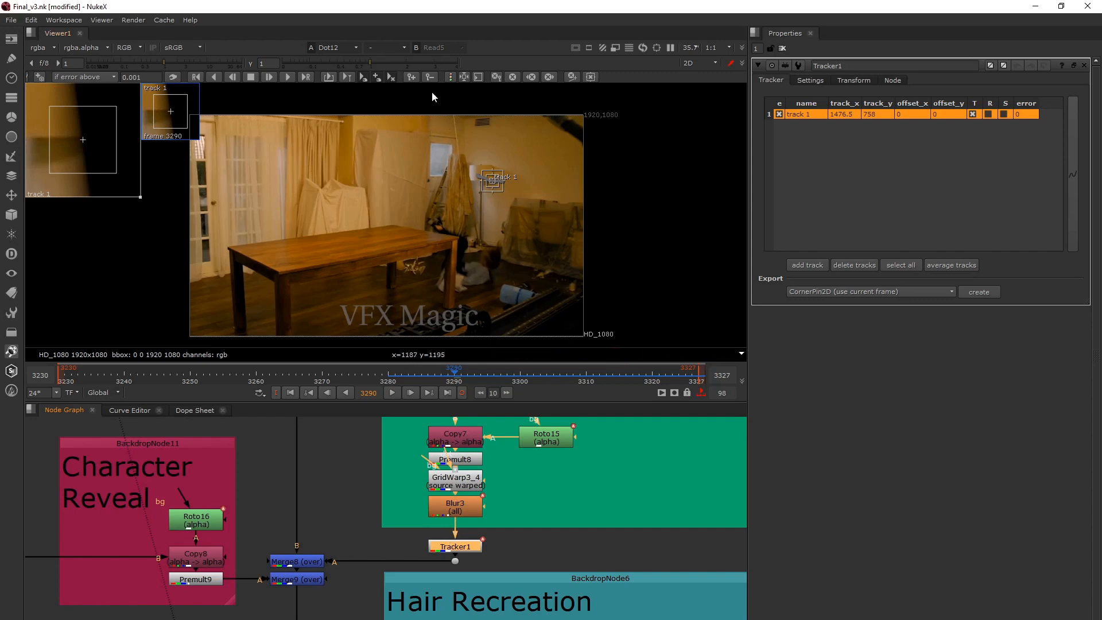
# Maximize the node graph and move Tracker1 slightly closer to Blur3.
pyautogui.scroll(-3, 456, 540)
pyautogui.press('space')
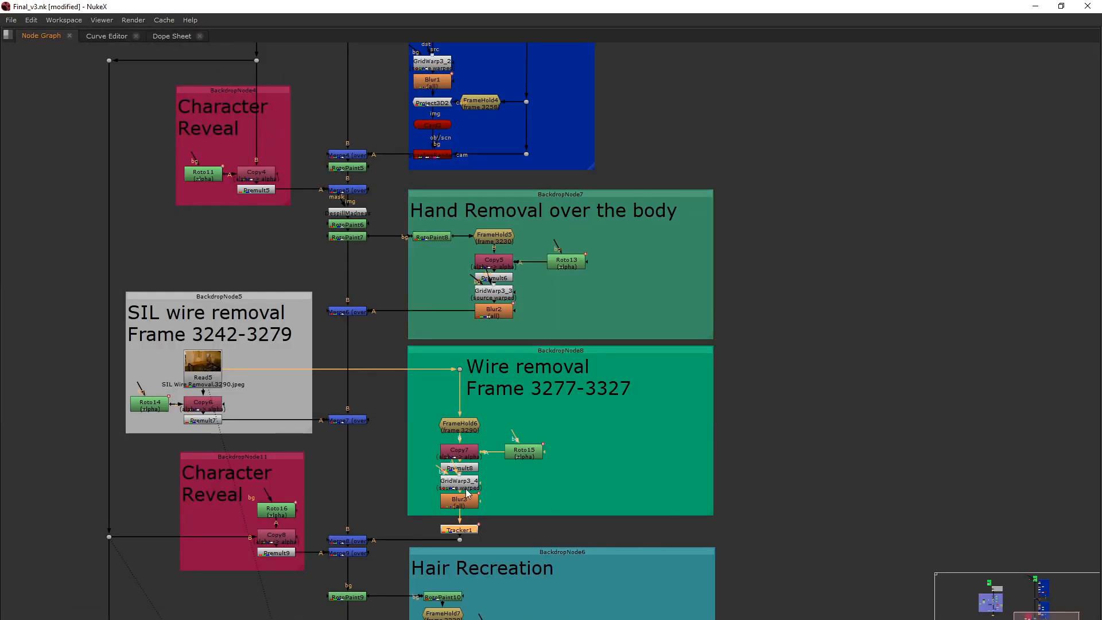
pyautogui.moveTo(458, 531); pyautogui.dragTo(458, 526)
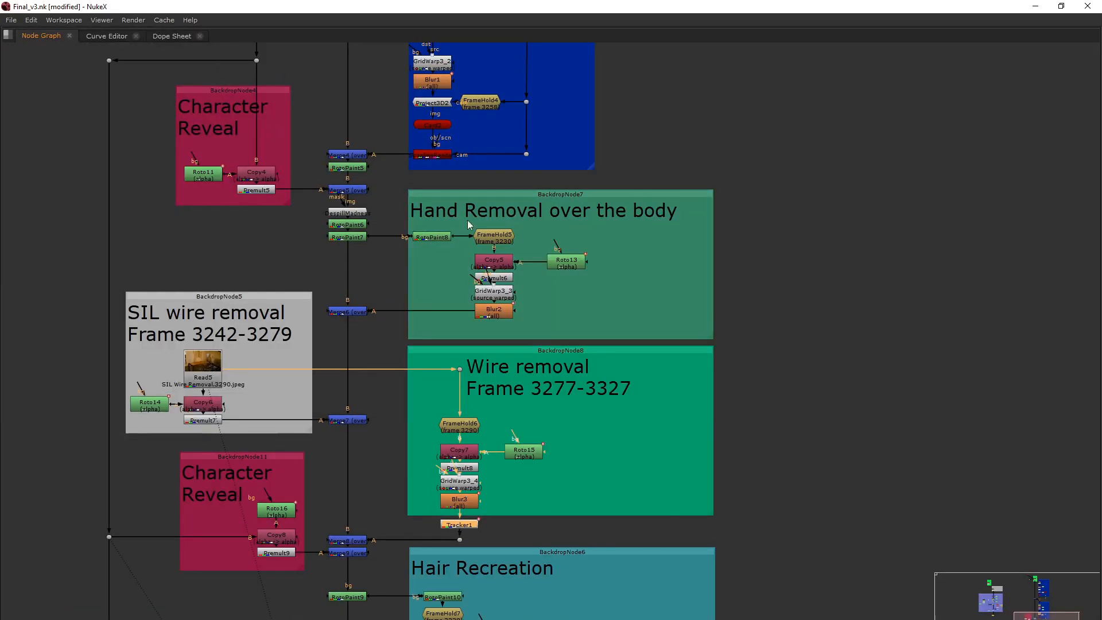
# Locate Camera1 above the Green Suit Guy Part 2 group, restore the full layout and examine the camera's connections.
pyautogui.scroll(-2, 492, 170)
pyautogui.moveTo(492, 170); pyautogui.dragTo(486, 362, button='middle')
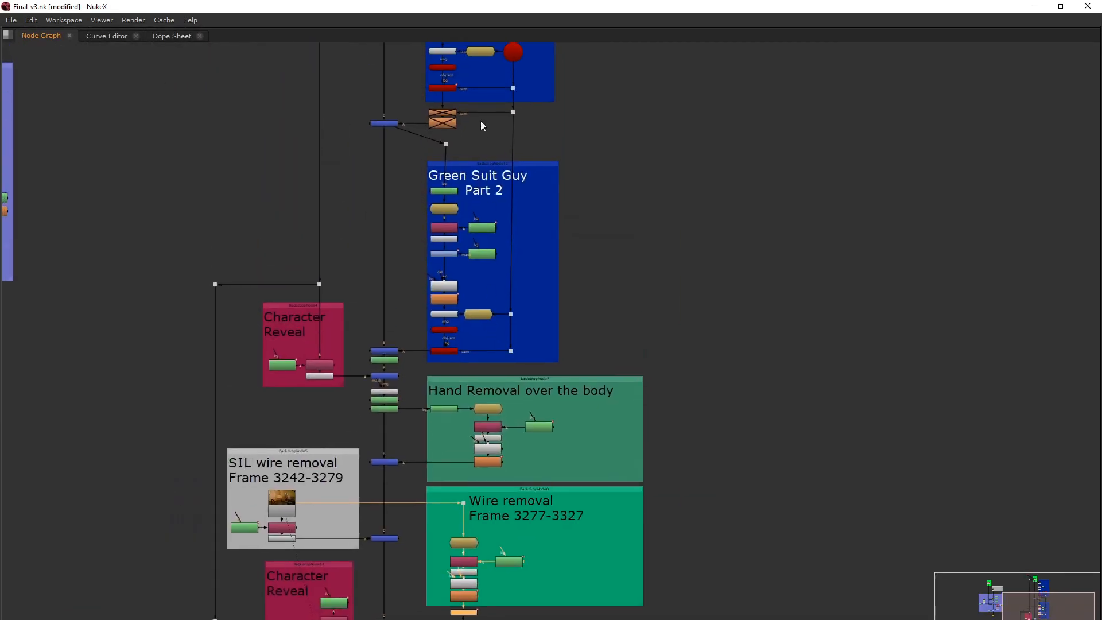
pyautogui.moveTo(503, 48); pyautogui.dragTo(499, 109, button='middle')
pyautogui.scroll(4, 512, 113)
pyautogui.click(514, 115)
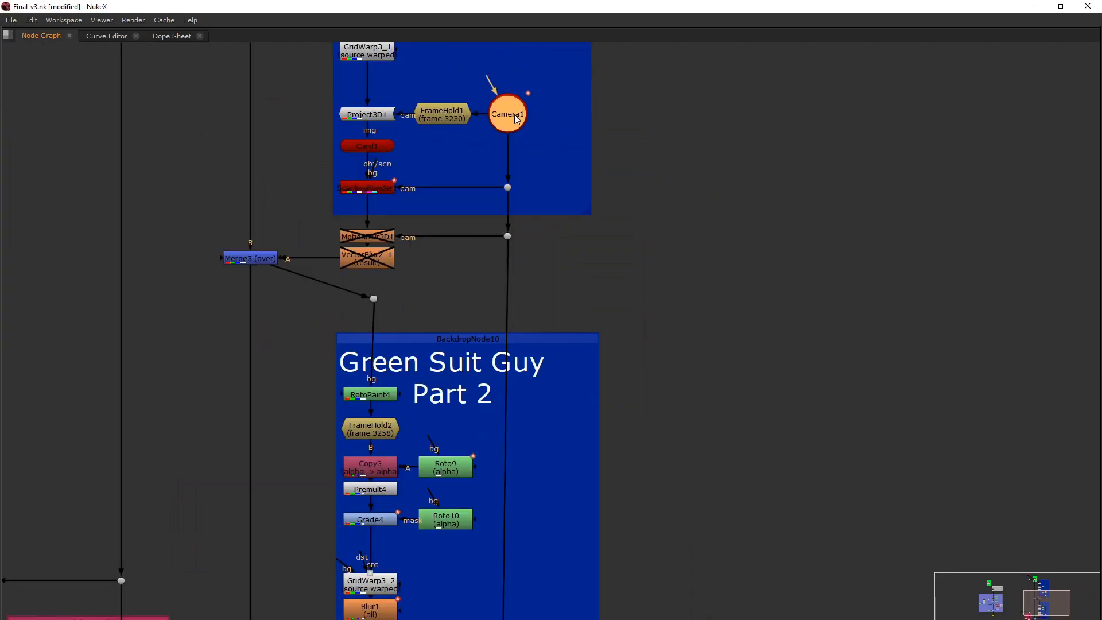
pyautogui.press('space')
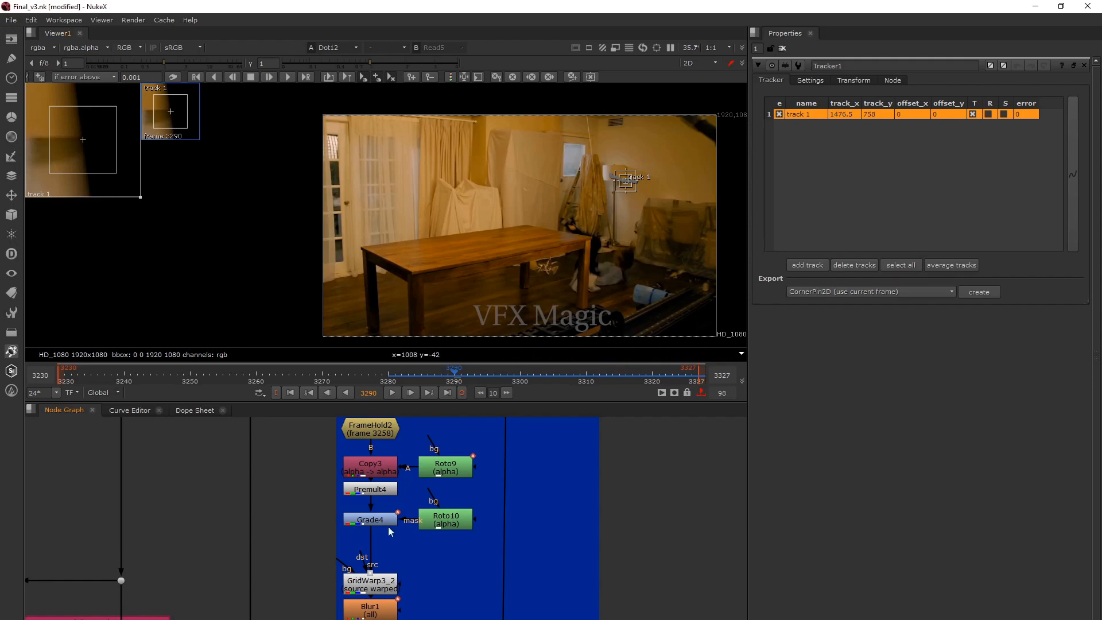
pyautogui.scroll(-6, 455, 526)
pyautogui.moveTo(467, 486); pyautogui.dragTo(477, 550, button='middle')
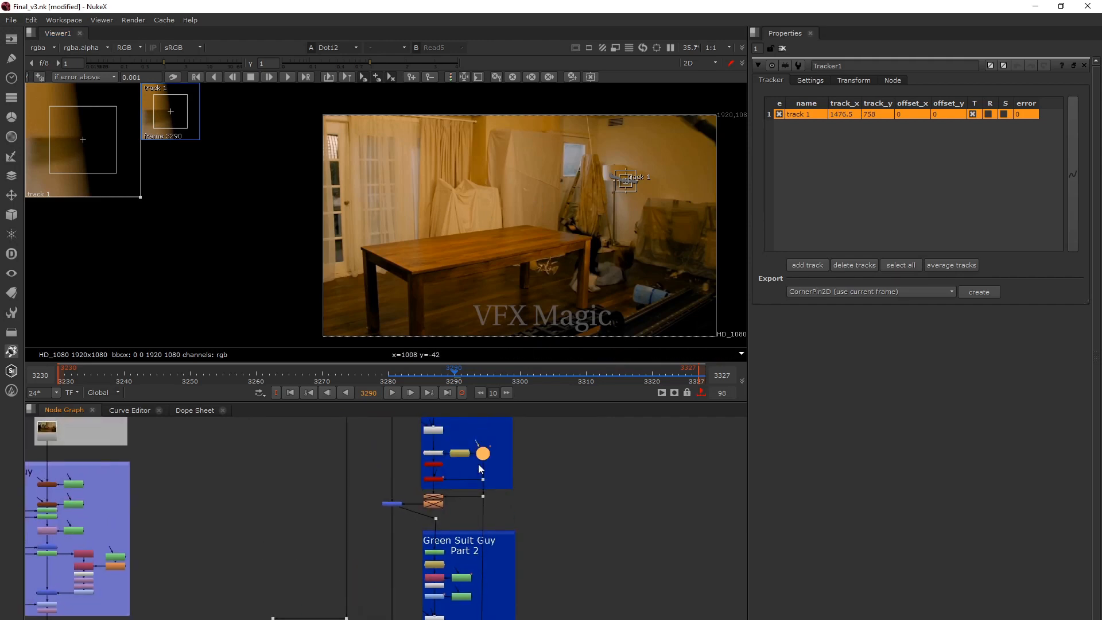
pyautogui.scroll(4, 478, 464)
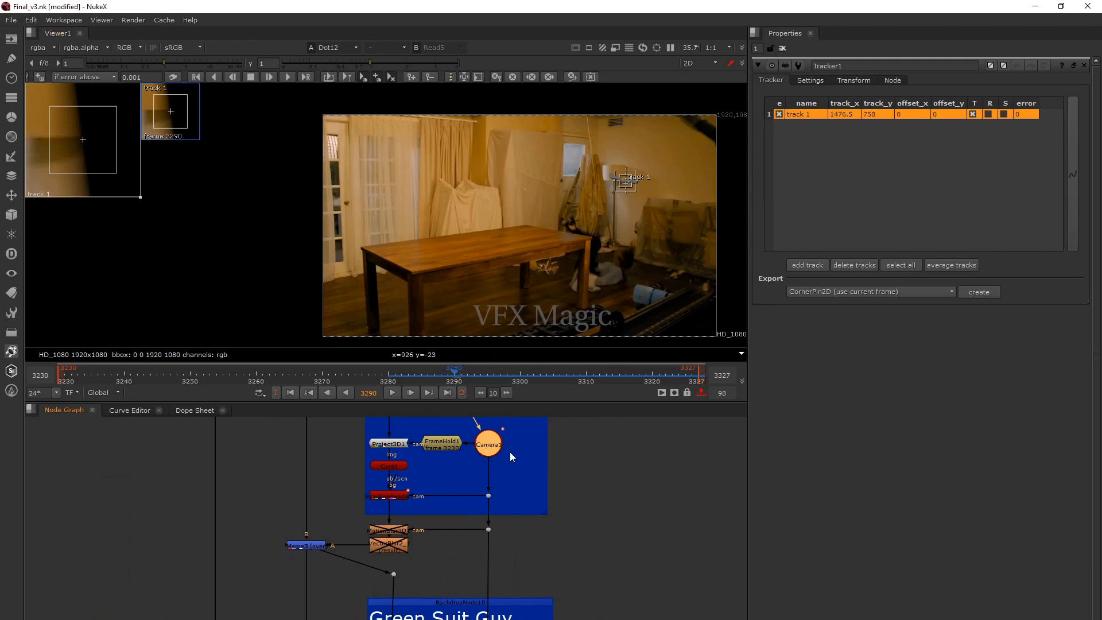
pyautogui.moveTo(509, 460); pyautogui.dragTo(469, 430)
pyautogui.click(487, 457)
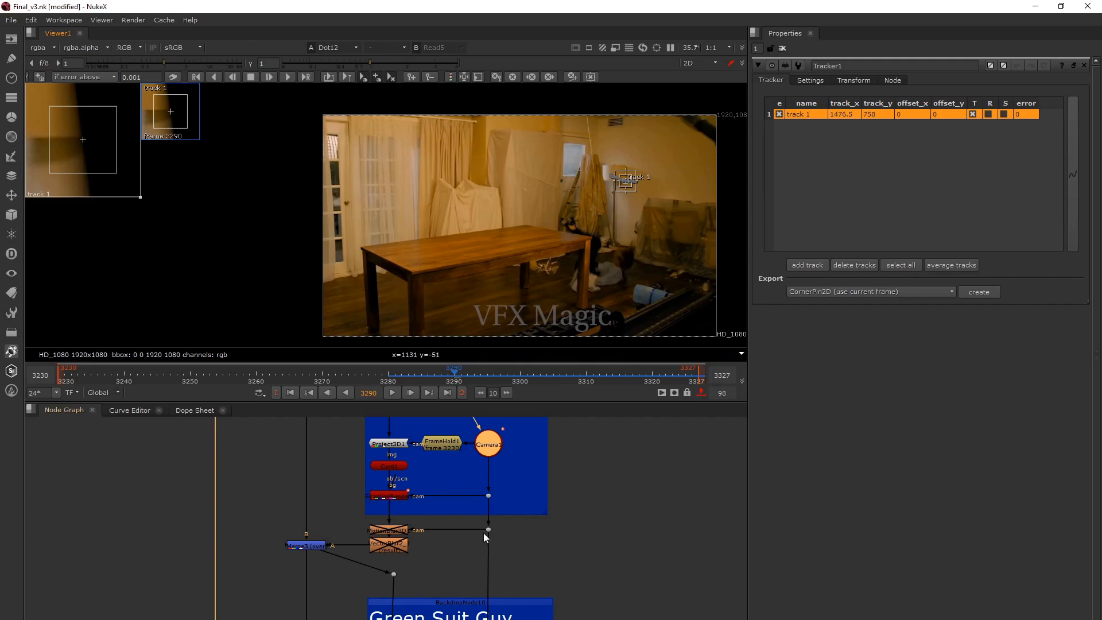
# Return to the Wire removal group and show the Merge8 output at frame 3290.
pyautogui.scroll(-5, 483, 533)
pyautogui.moveTo(477, 546); pyautogui.dragTo(474, 314, button='middle')
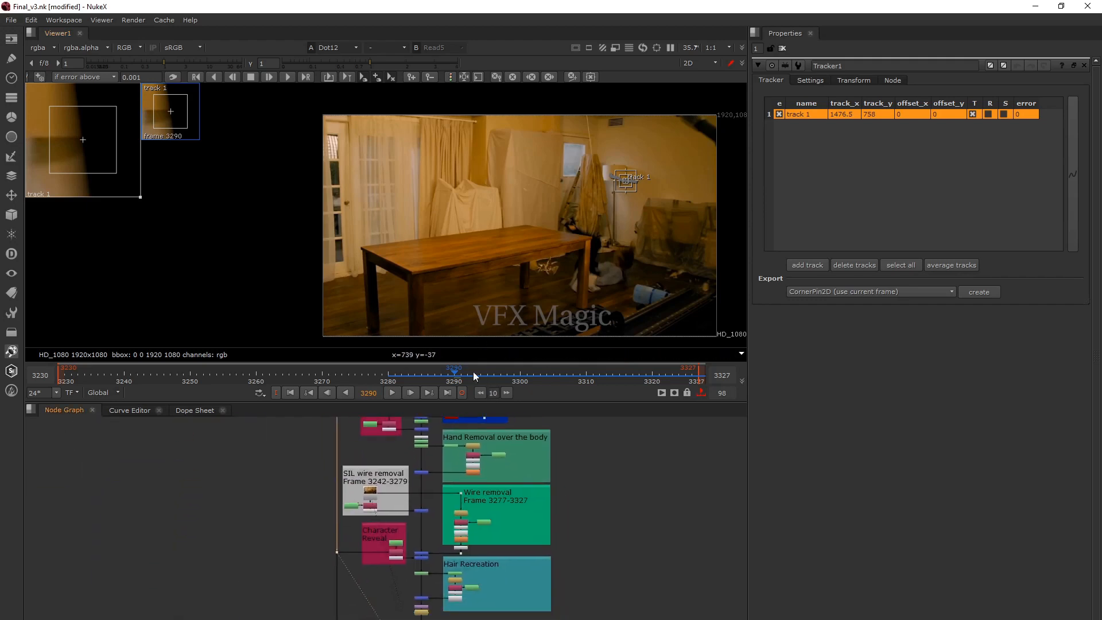
pyautogui.moveTo(460, 471); pyautogui.dragTo(470, 486, button='middle')
pyautogui.scroll(4, 476, 488)
pyautogui.scroll(-3, 489, 484)
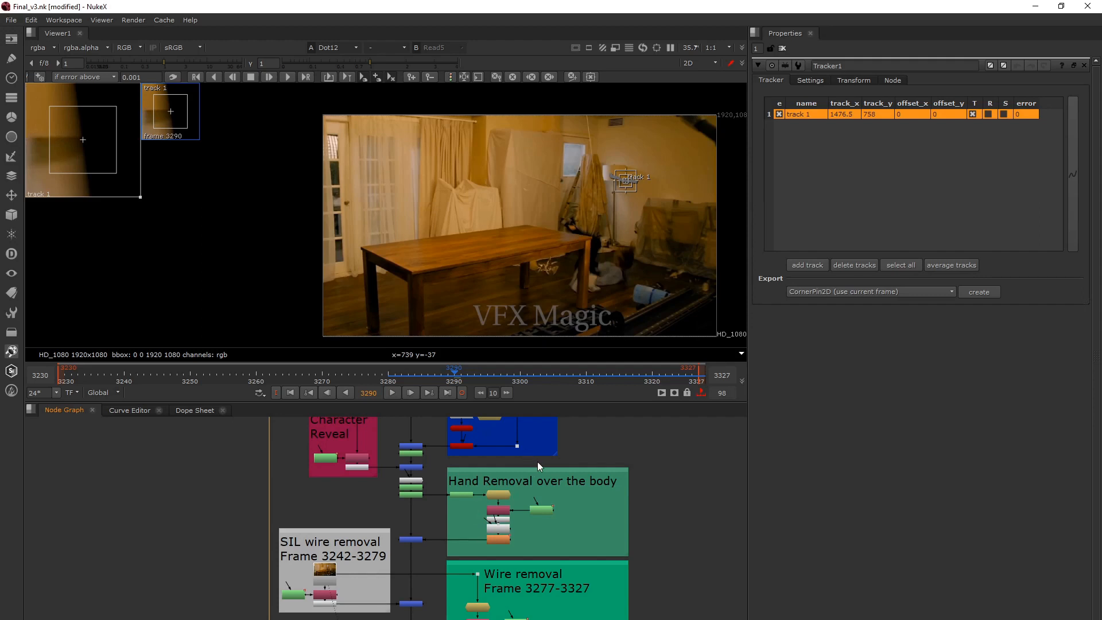
pyautogui.moveTo(539, 463); pyautogui.dragTo(530, 423, button='middle')
pyautogui.scroll(-5, 546, 537)
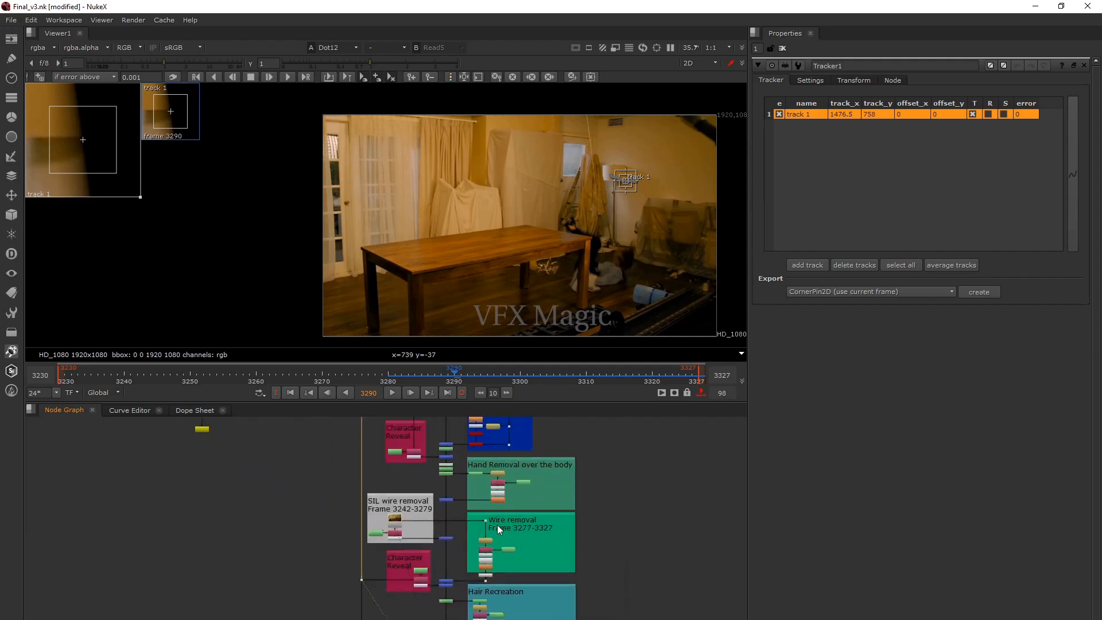
pyautogui.scroll(5, 497, 524)
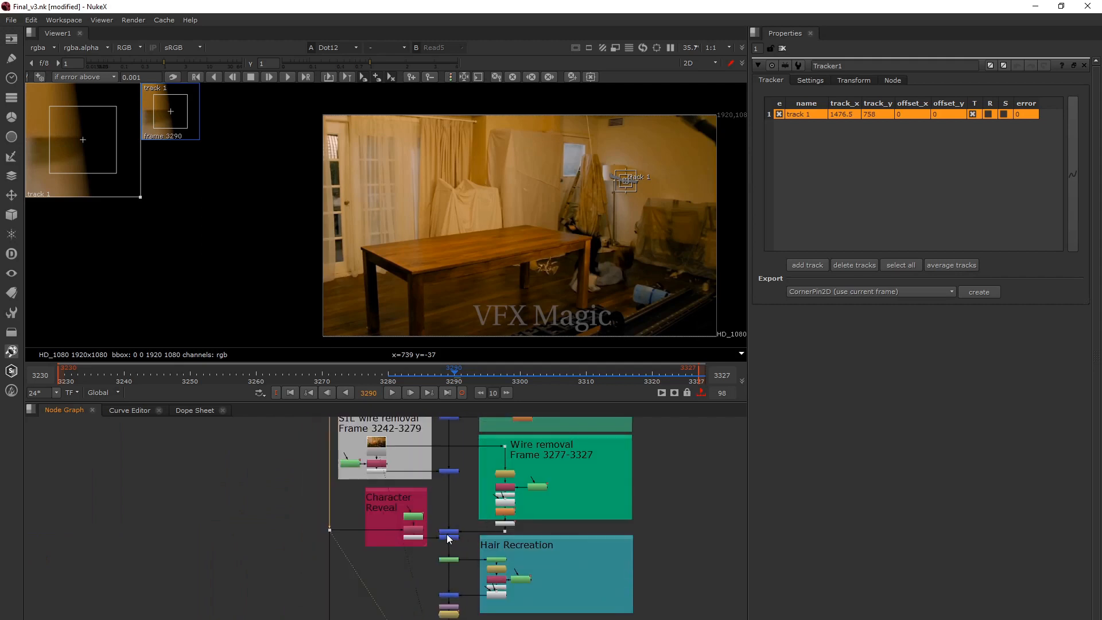
pyautogui.click(448, 532)
pyautogui.press('1')
pyautogui.click(465, 522)
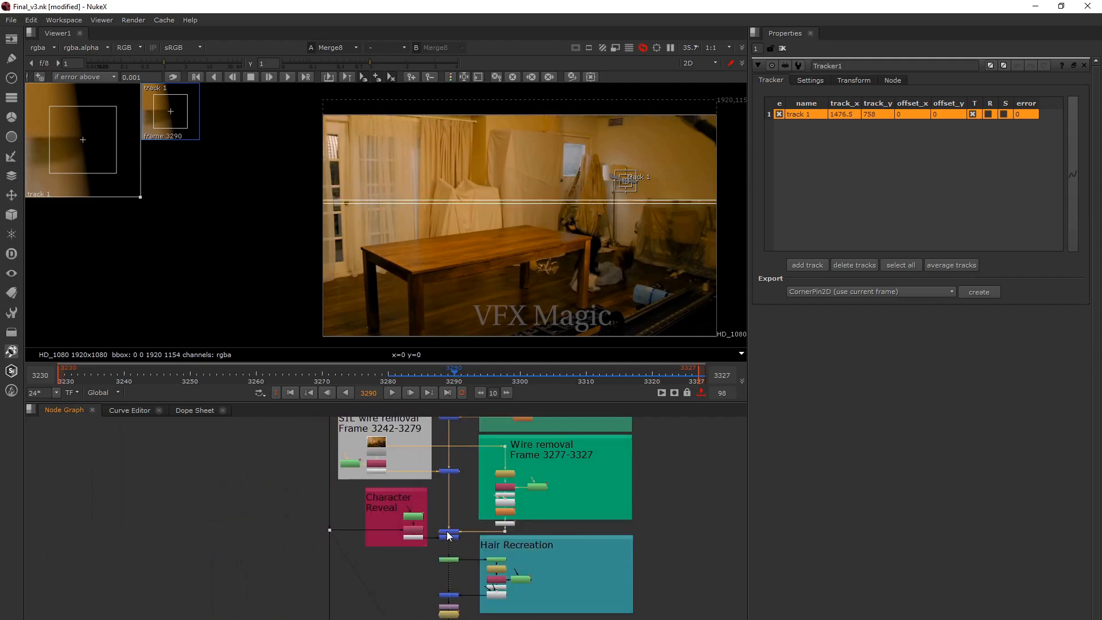
# Show the Merge9 output to check the Character Reveal over the wire removal at frame 3290.
pyautogui.scroll(3, 523, 460)
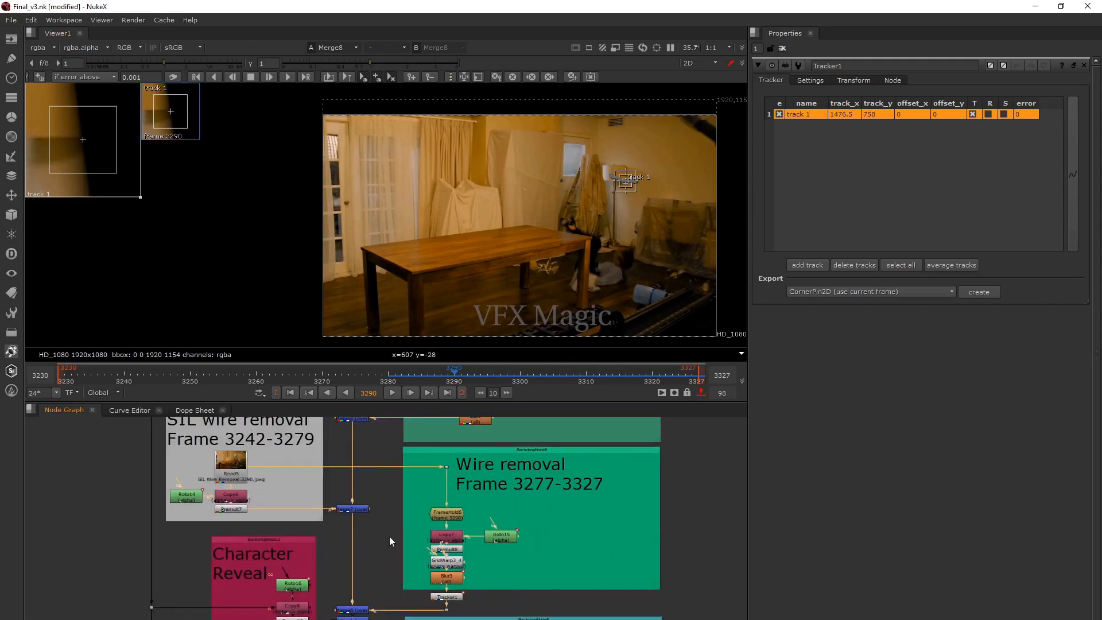
pyautogui.moveTo(389, 536); pyautogui.dragTo(457, 452, button='middle')
pyautogui.scroll(1, 423, 529)
pyautogui.moveTo(422, 529); pyautogui.dragTo(456, 548, button='middle')
pyautogui.press('1')
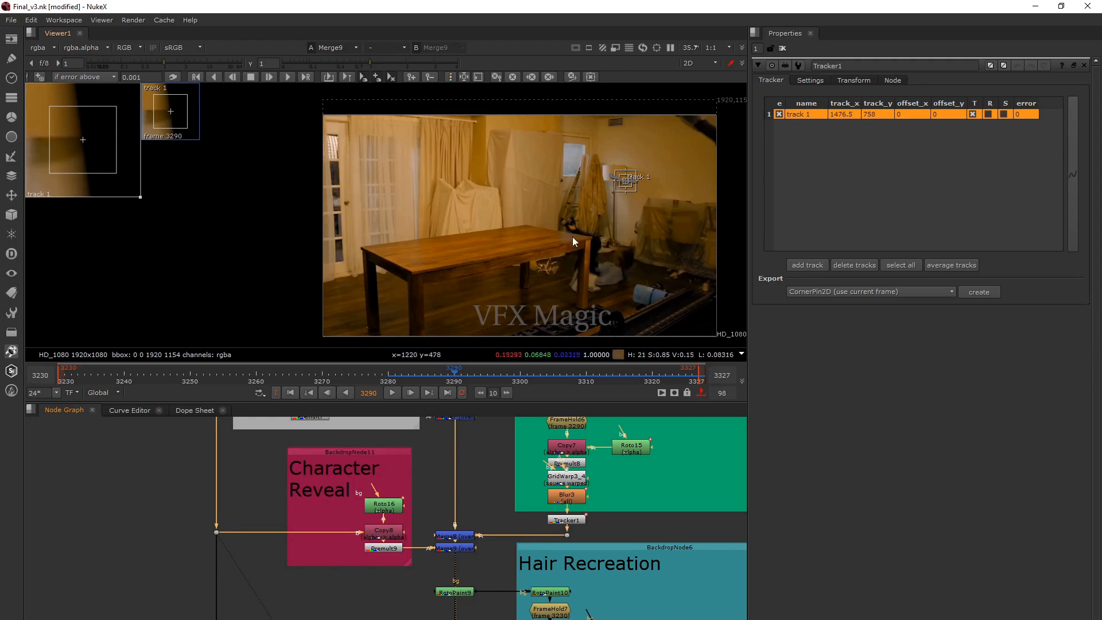
# Open the properties of Roto16 in the lower Character Reveal group and inspect its shapes in the viewer.
pyautogui.moveTo(437, 552); pyautogui.dragTo(430, 512, button='middle')
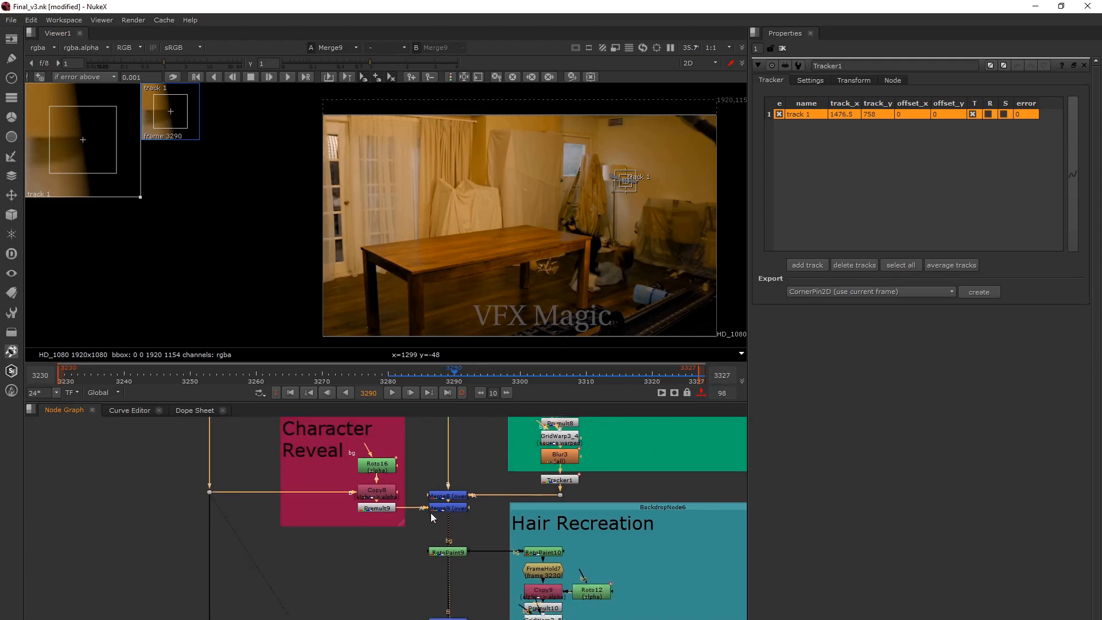
pyautogui.doubleClick(380, 467)
pyautogui.click(594, 269)
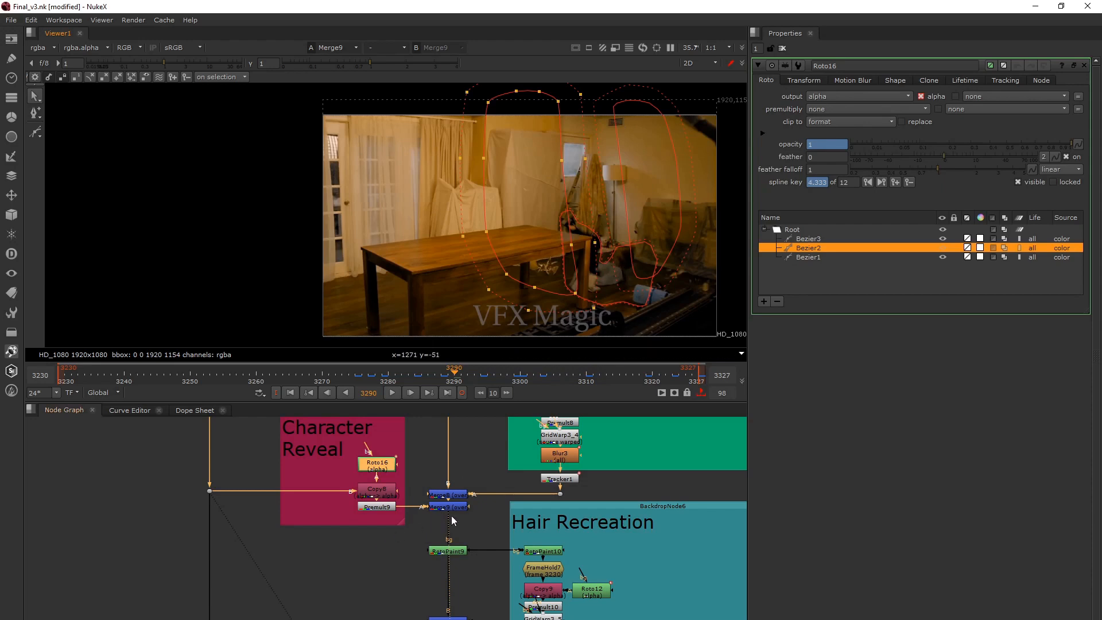
pyautogui.moveTo(452, 515); pyautogui.dragTo(459, 482, button='middle')
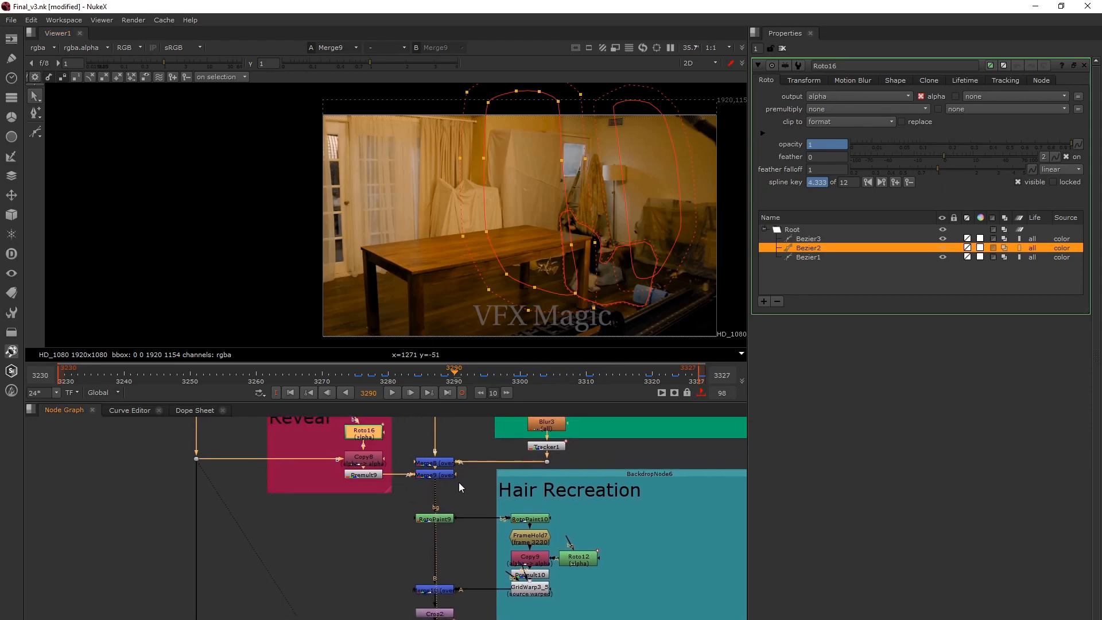
# Open the properties of RotoPaint9, show its output in the viewer and go to frame 3288.
pyautogui.doubleClick(437, 519)
pyautogui.press('1')
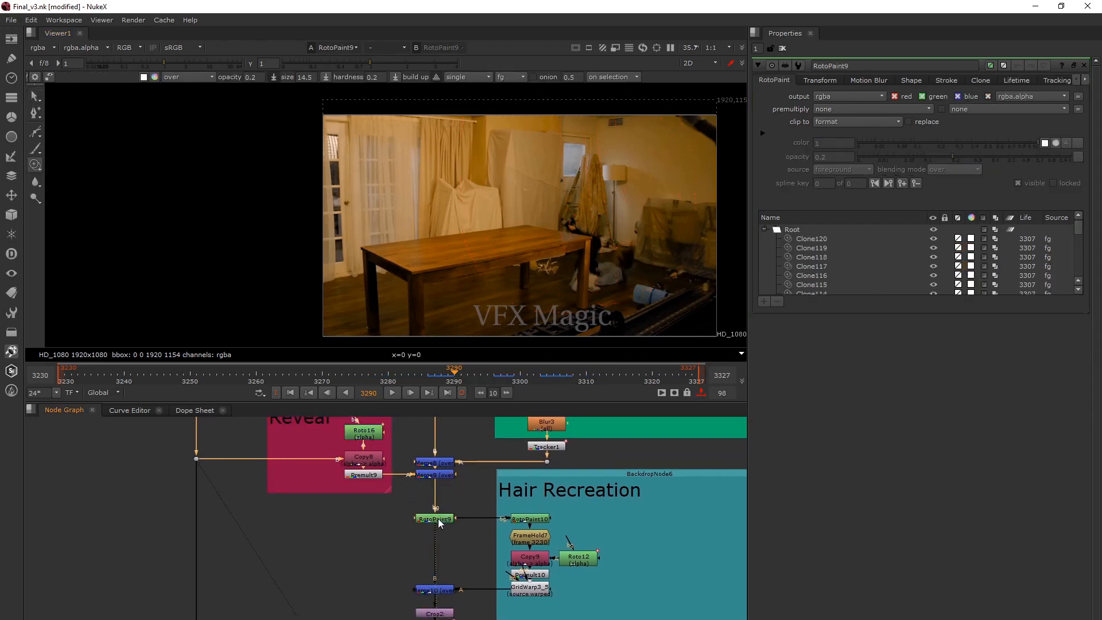
pyautogui.click(442, 378)
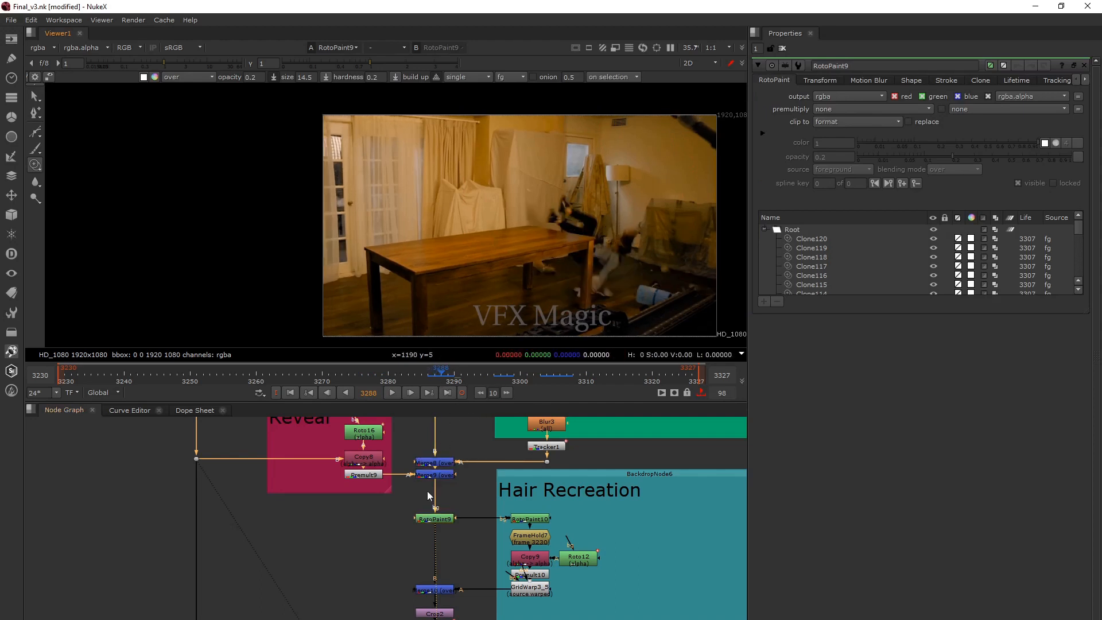
# Examine the RotoPaint9 cleanup around the falling performer up close and its link to the Hair Recreation group.
pyautogui.click(433, 519)
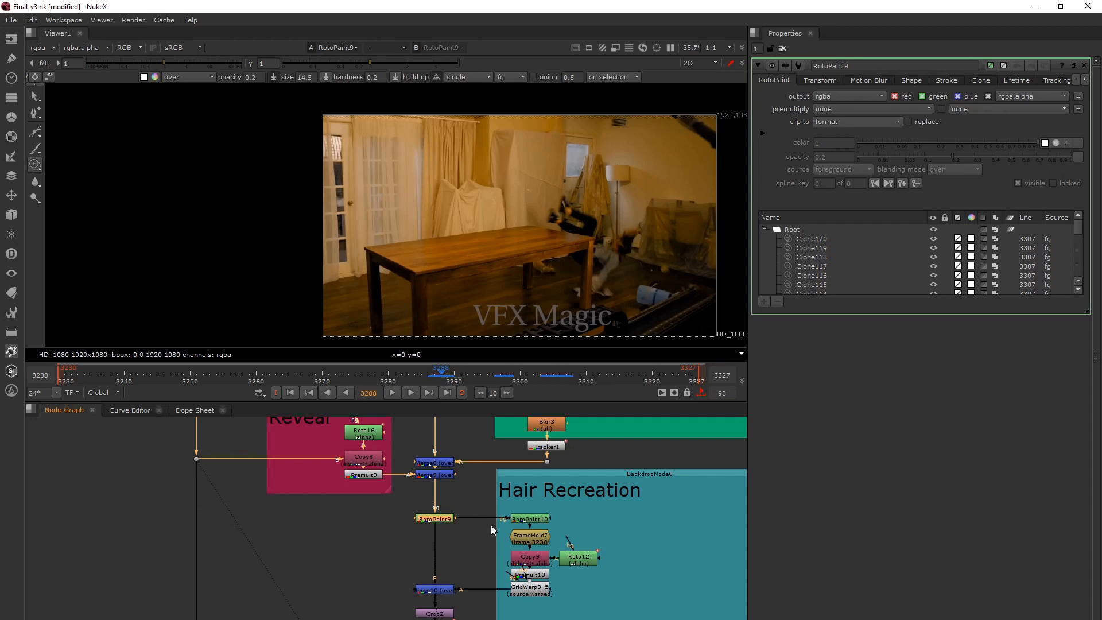
pyautogui.moveTo(527, 529); pyautogui.dragTo(515, 530, button='middle')
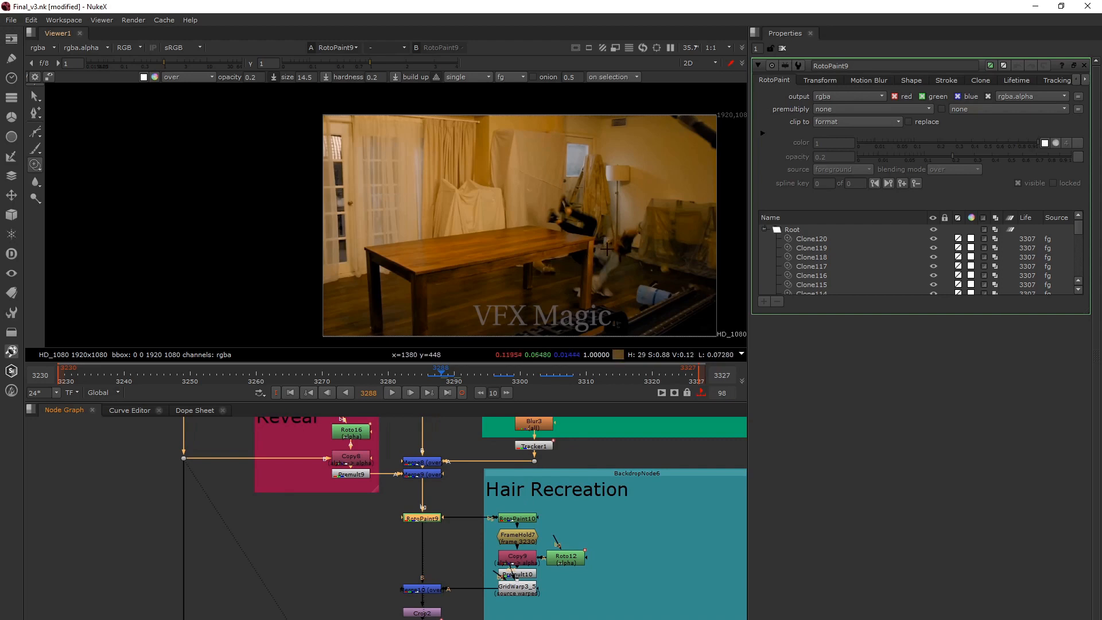
pyautogui.scroll(2, 606, 239)
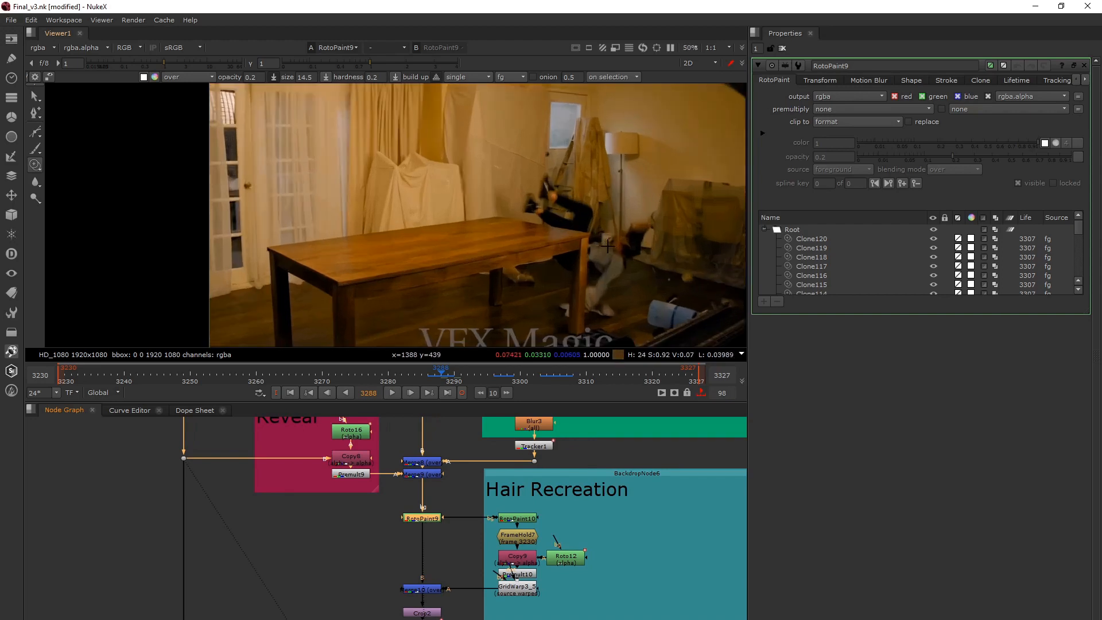
pyautogui.moveTo(607, 246); pyautogui.dragTo(597, 245, button='middle')
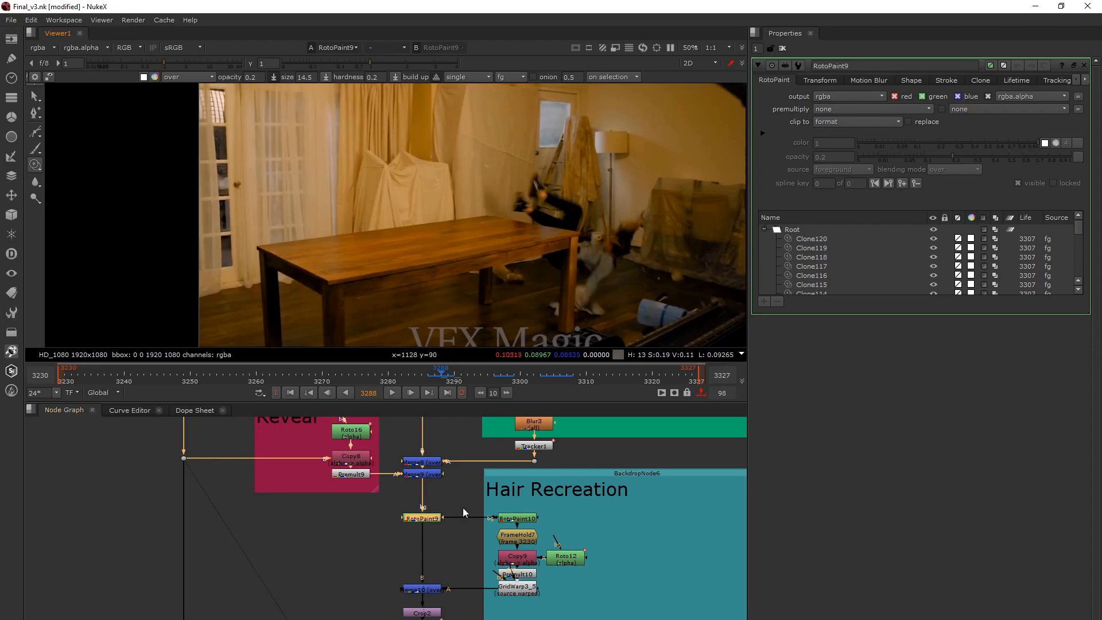
pyautogui.moveTo(414, 521); pyautogui.dragTo(425, 483, button='middle')
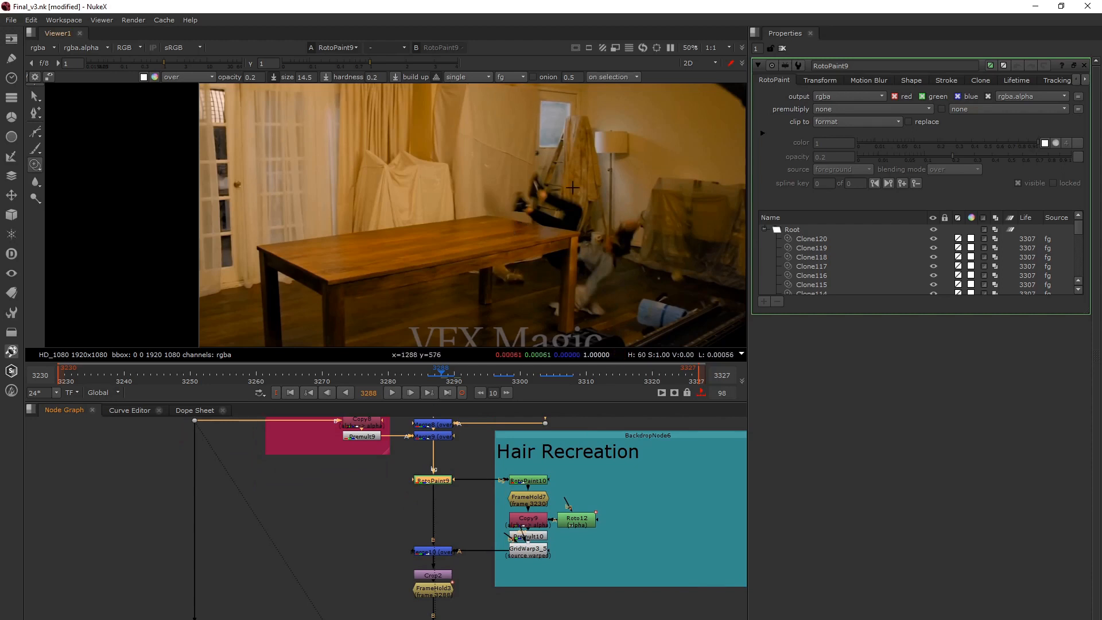
# Show the Merge10 output in the viewer, open its properties and go to the first frame, 3230.
pyautogui.moveTo(406, 159); pyautogui.dragTo(455, 225, button='middle')
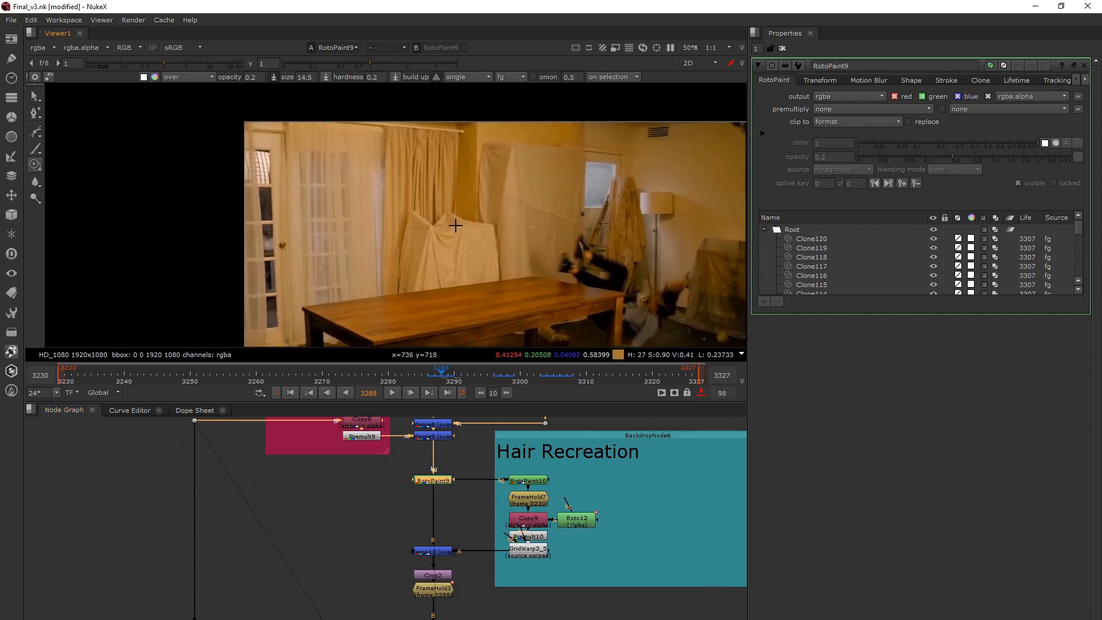
pyautogui.scroll(-2, 455, 226)
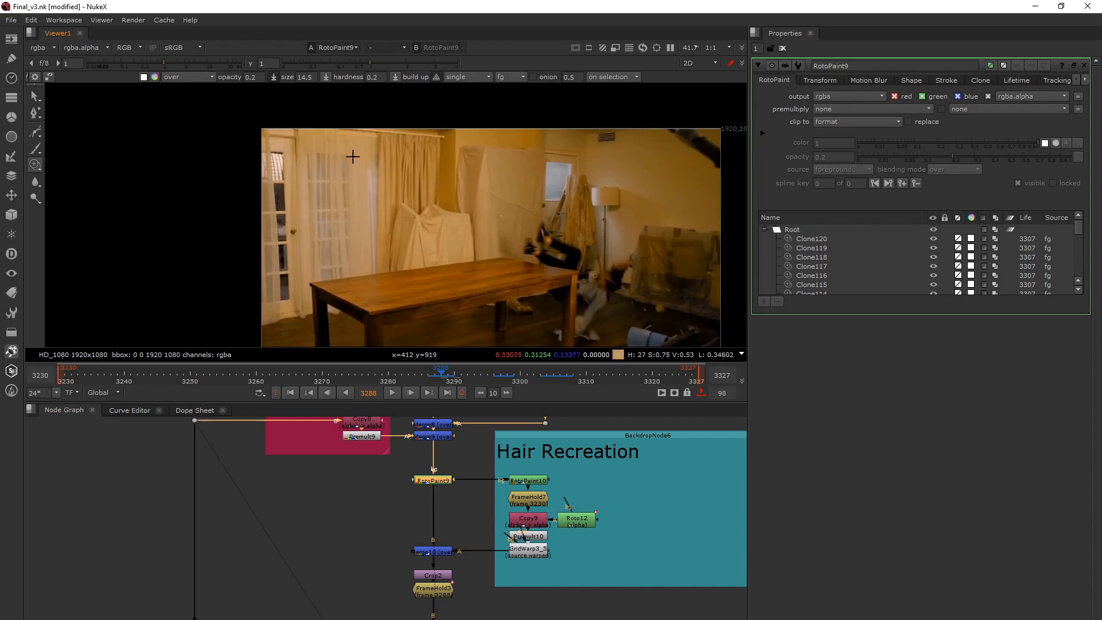
pyautogui.moveTo(449, 552); pyautogui.dragTo(442, 529, button='middle')
pyautogui.click(442, 530)
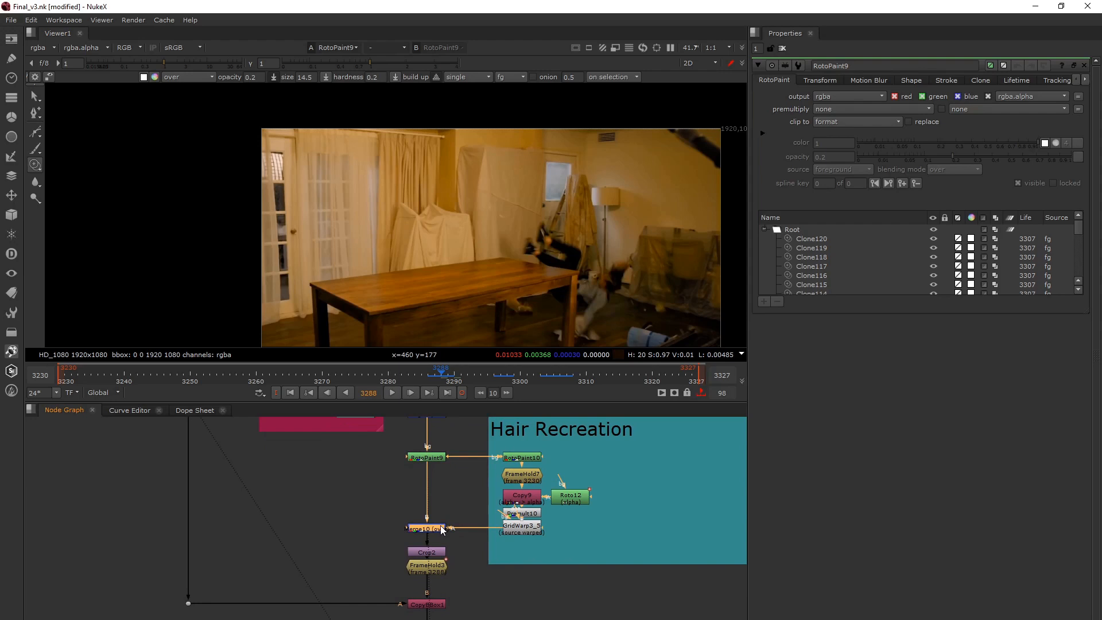
pyautogui.press('1')
pyautogui.doubleClick(443, 530)
pyautogui.moveTo(552, 470); pyautogui.dragTo(493, 509, button='middle')
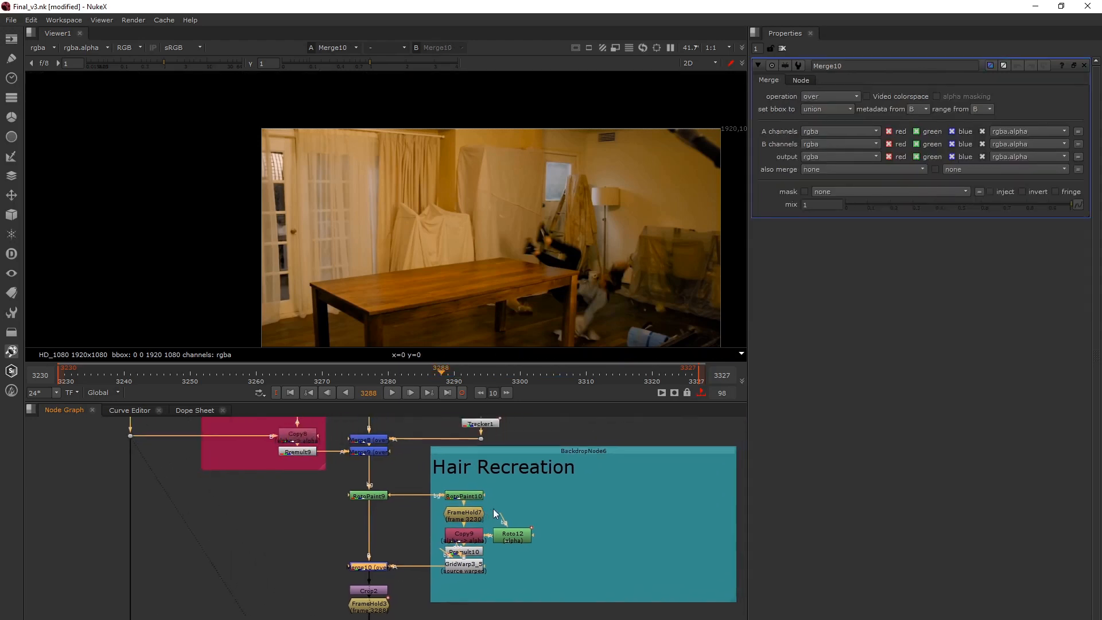
pyautogui.click(290, 393)
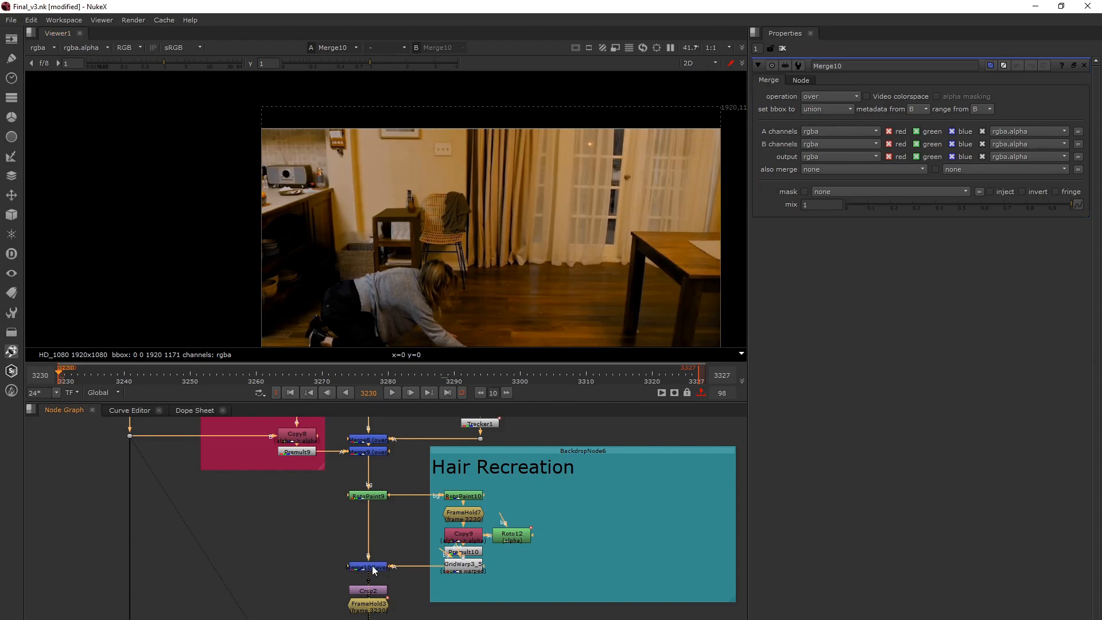
# Show the original Read6 plate at frame 3230 and examine the green hand beneath the woman's hair up close.
pyautogui.scroll(-6, 372, 569)
pyautogui.click(395, 581)
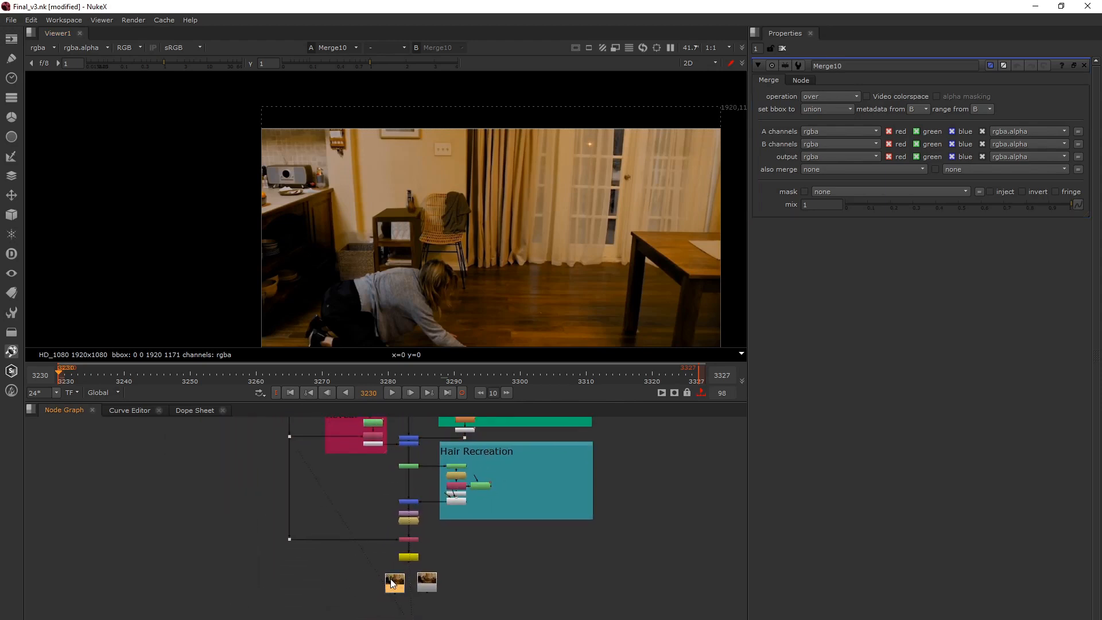
pyautogui.press('1')
pyautogui.scroll(4, 436, 307)
pyautogui.moveTo(438, 313); pyautogui.dragTo(442, 286, button='middle')
pyautogui.scroll(2, 442, 284)
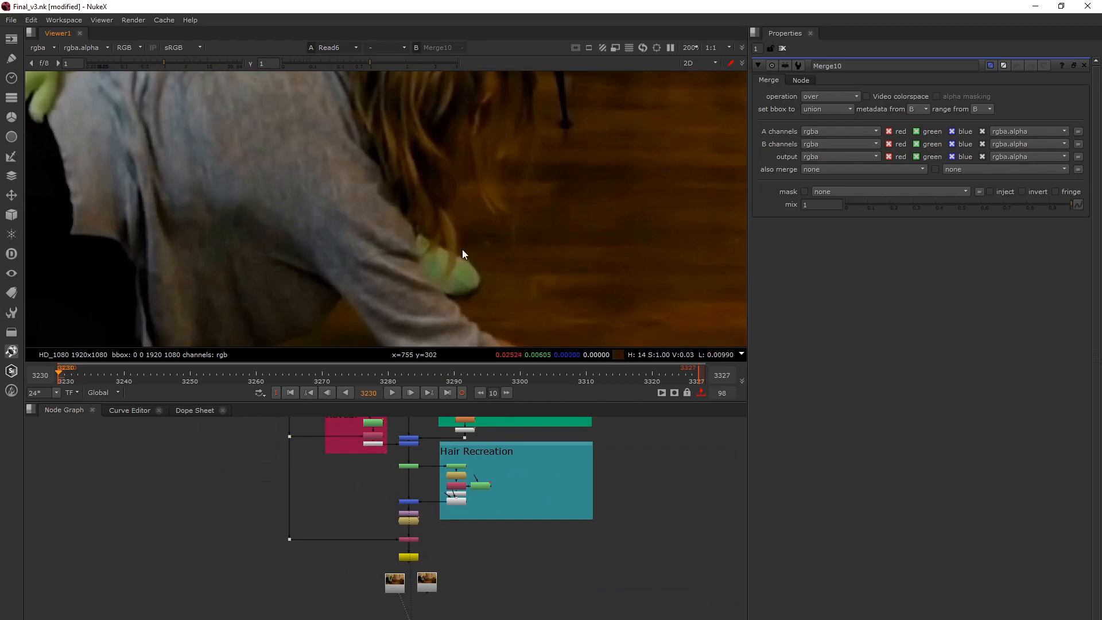
pyautogui.moveTo(460, 250); pyautogui.dragTo(407, 217)
# View the RotoPaint10 output and the GridWarp3_5 hair patch in the Hair Recreation group.
pyautogui.click(455, 466)
pyautogui.press('1')
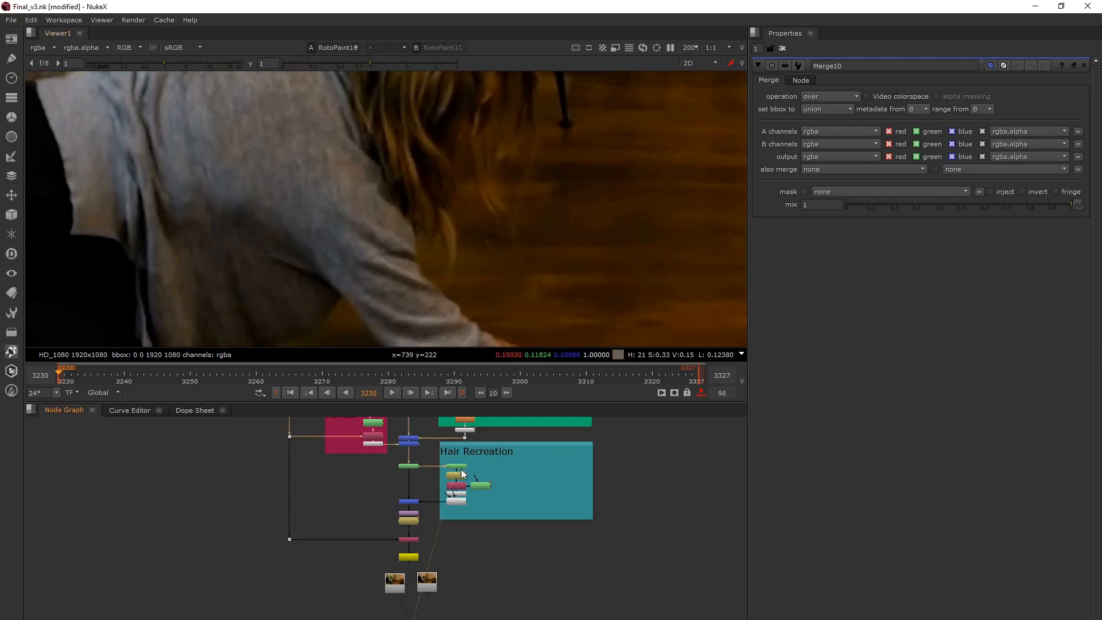
pyautogui.click(459, 501)
pyautogui.press('1')
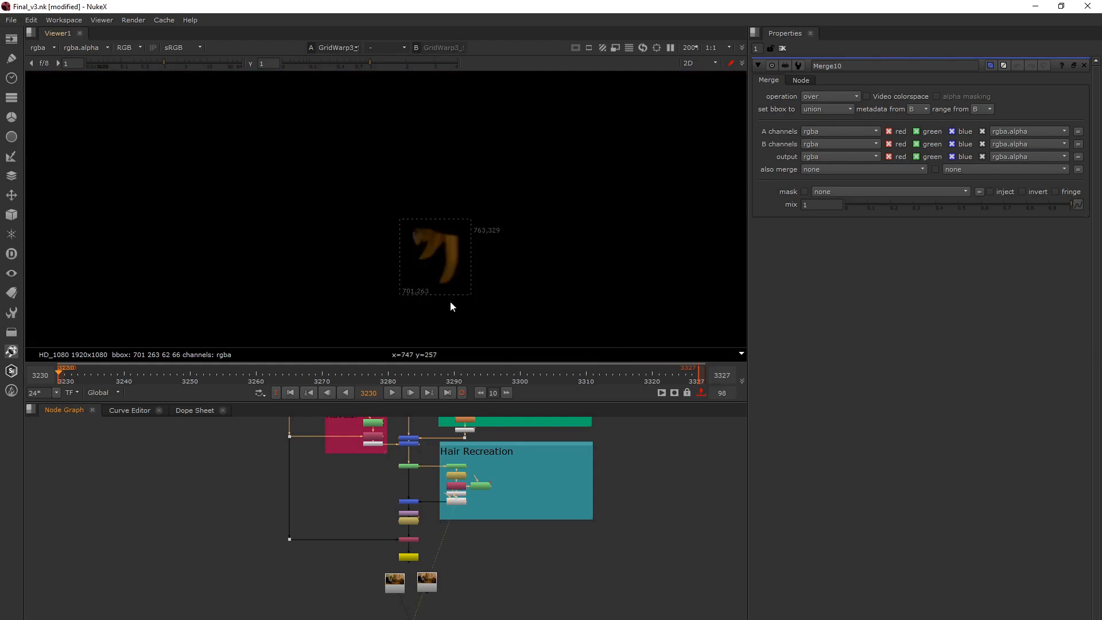
# Show the Merge10 output with the recreated hair and open the properties of GridWarp3_5 to inspect its warp keys.
pyautogui.scroll(3, 410, 528)
pyautogui.click(396, 486)
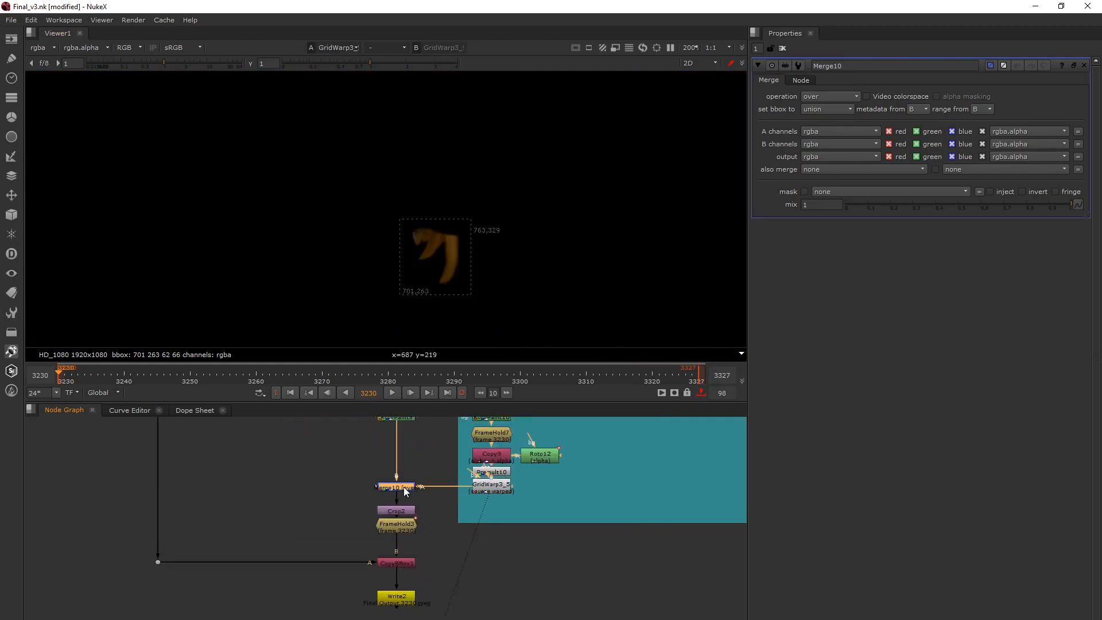
pyautogui.press('1')
pyautogui.click(491, 485)
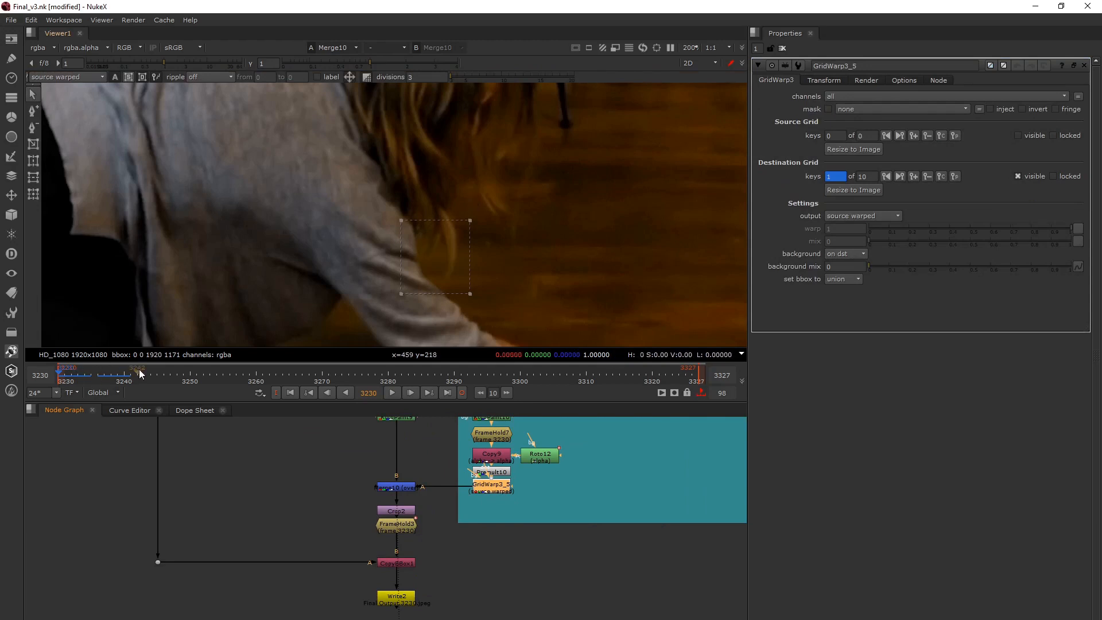
# View the outputs of FrameHold3, Crop2 and CopyBBox1 below Merge10 one after another.
pyautogui.click(400, 527)
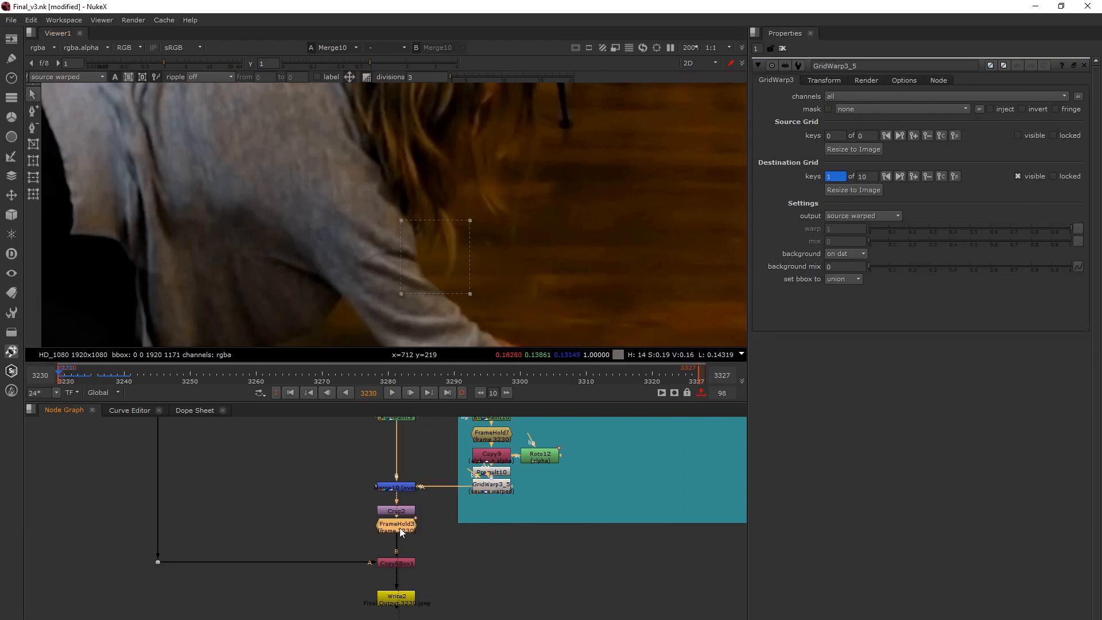
pyautogui.press('1')
pyautogui.click(400, 514)
pyautogui.press('1')
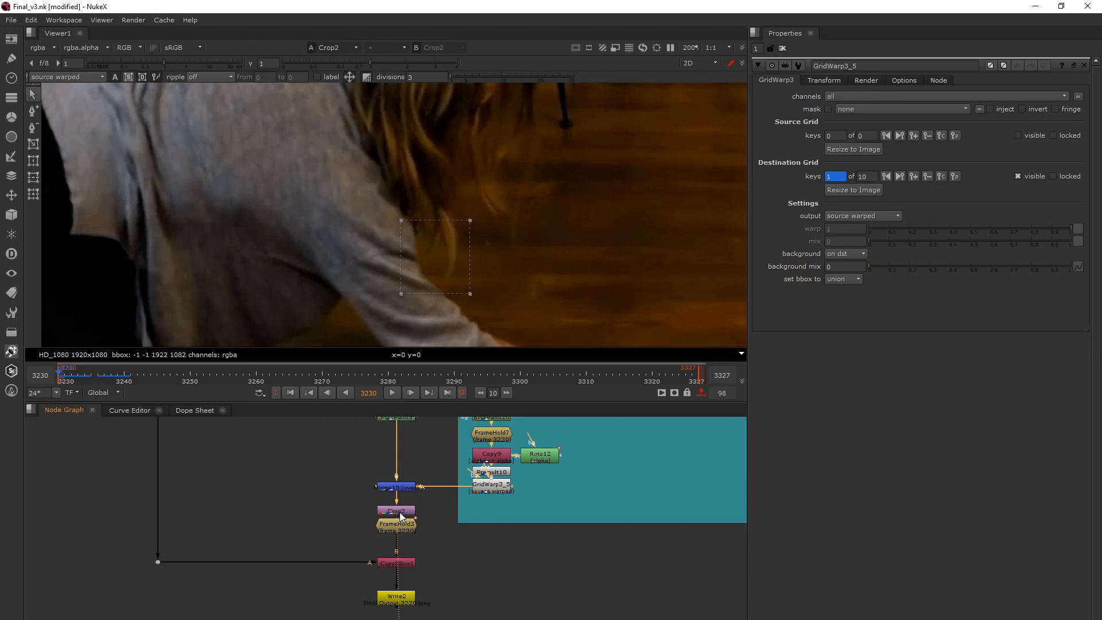
pyautogui.click(406, 563)
pyautogui.press('1')
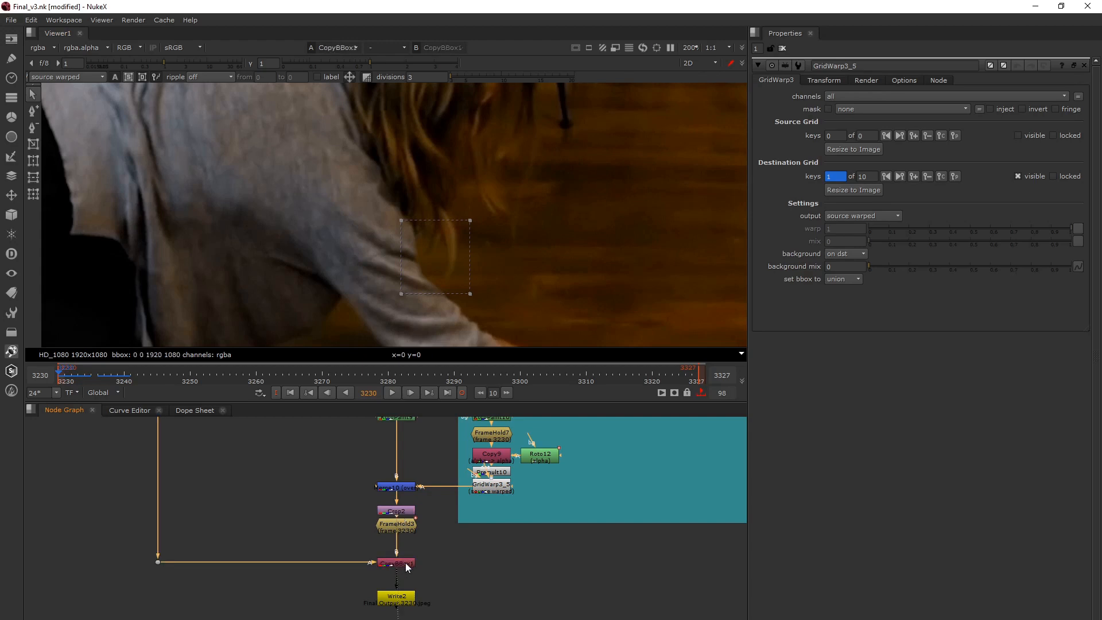
# Space FrameHold3 slightly away from Crop2, show its output in the viewer and open its properties.
pyautogui.moveTo(400, 526); pyautogui.dragTo(401, 536)
pyautogui.press('1')
pyautogui.doubleClick(402, 537)
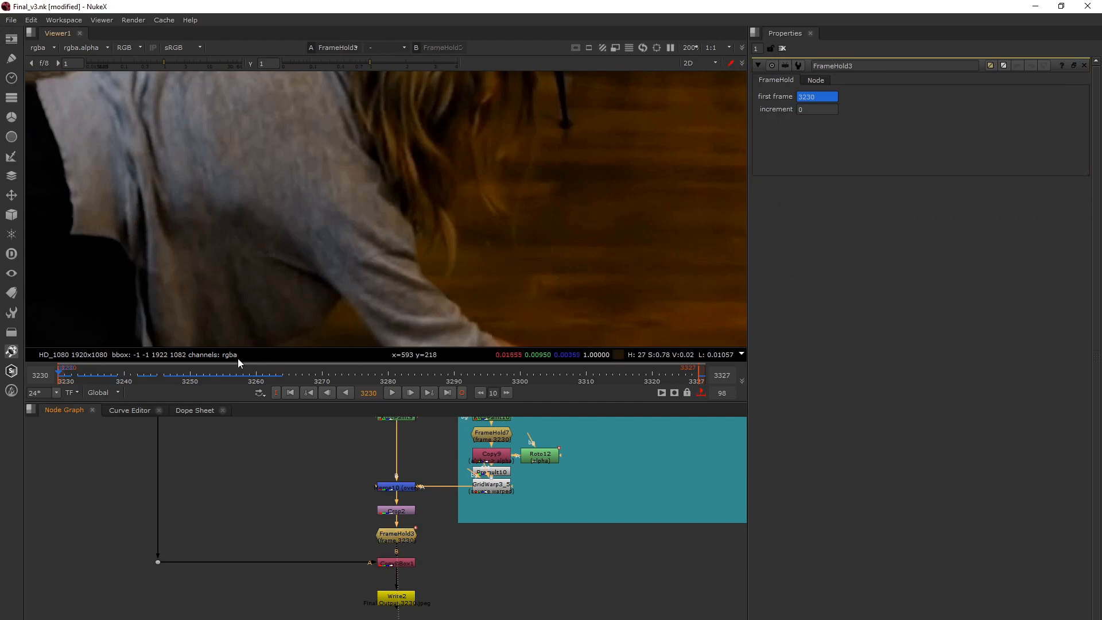
pyautogui.scroll(-3, 391, 265)
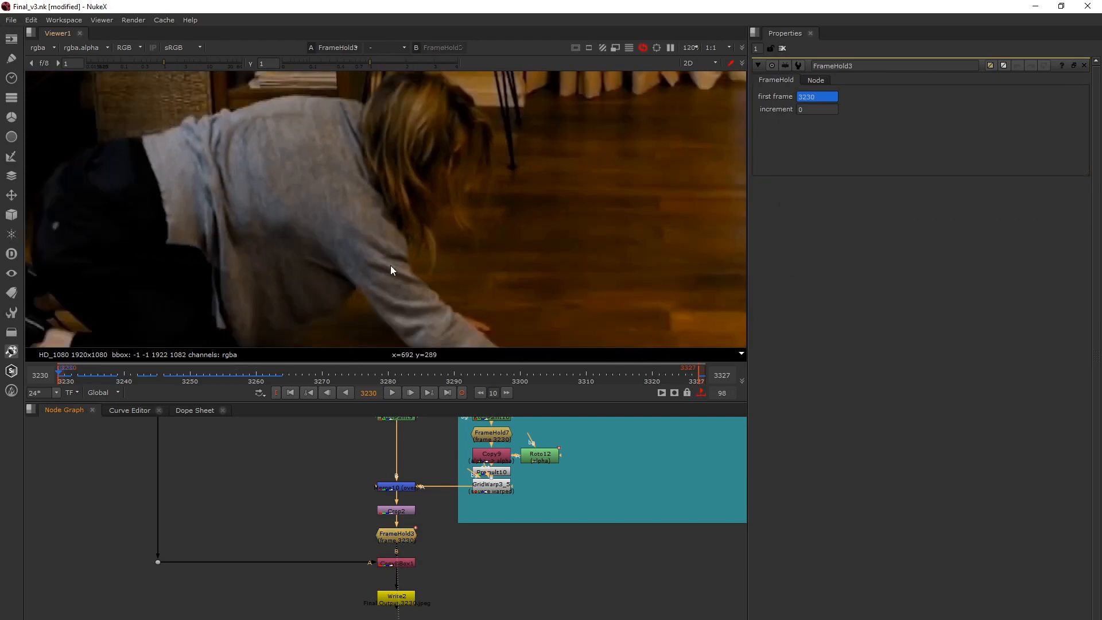
pyautogui.moveTo(424, 251); pyautogui.dragTo(426, 259, button='middle')
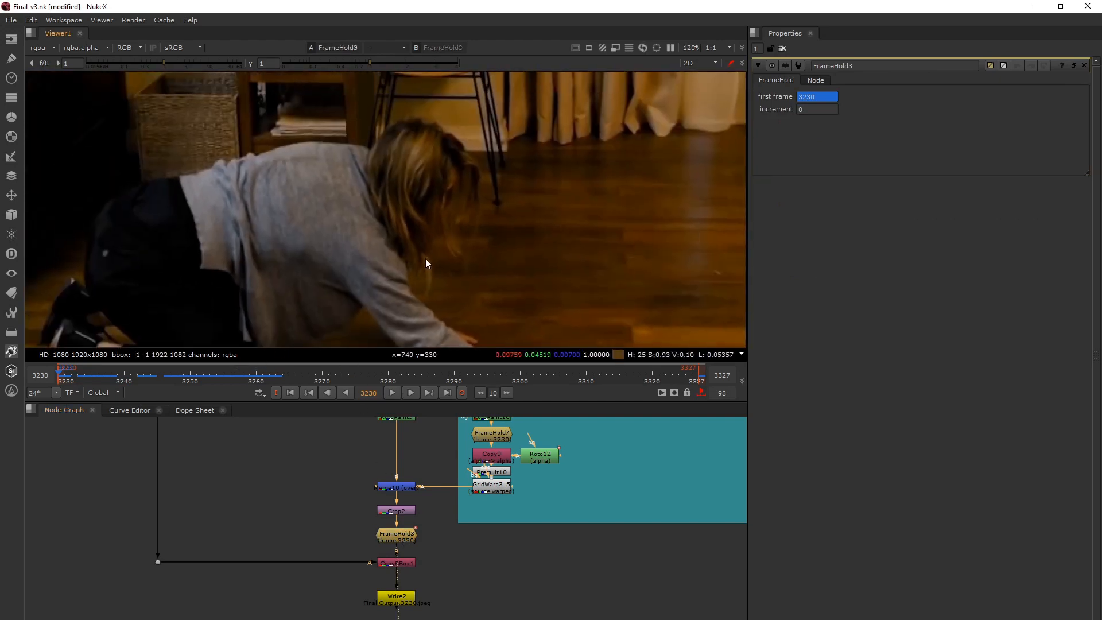
pyautogui.moveTo(401, 534); pyautogui.dragTo(402, 532)
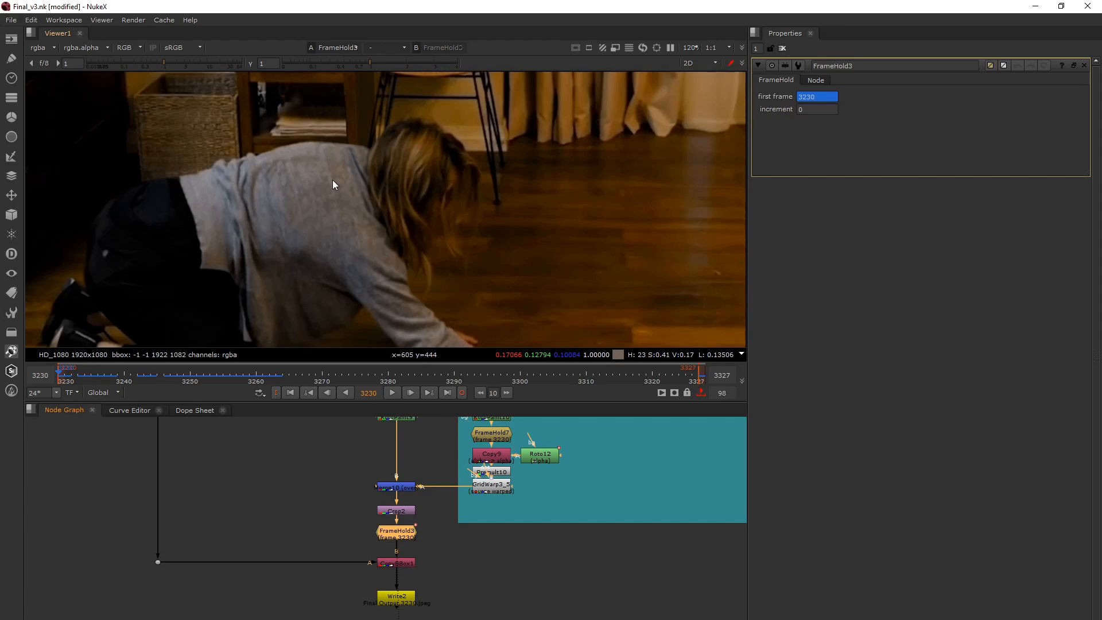
# Check the whole FrameHold3 image while stepping between frames 3247 and 3249, ending on frame 3248.
pyautogui.scroll(-2, 371, 203)
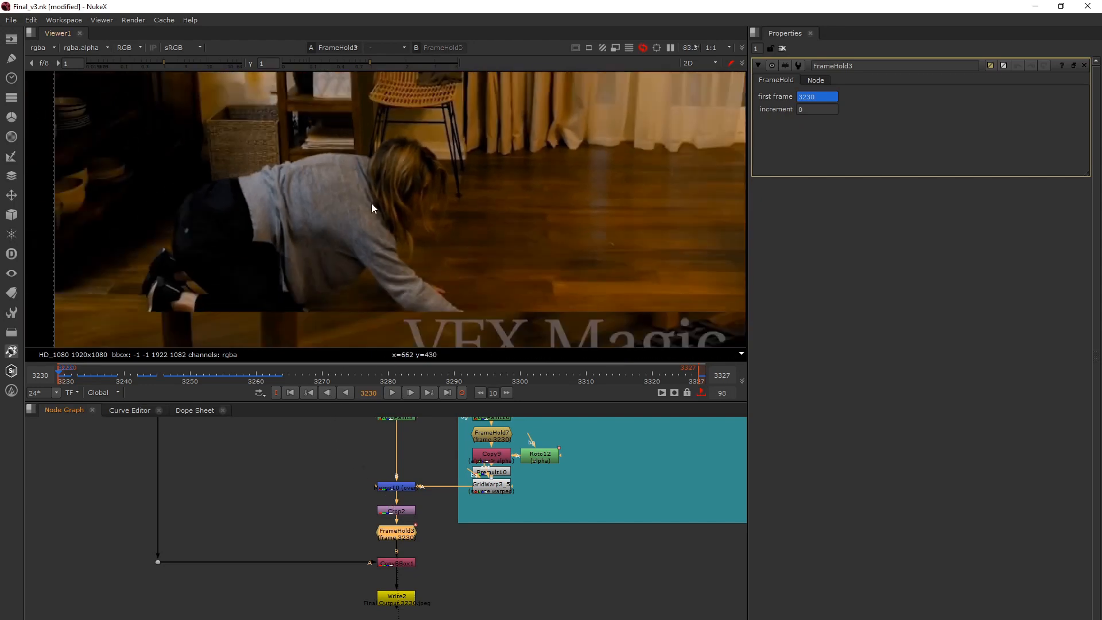
pyautogui.scroll(-4, 371, 207)
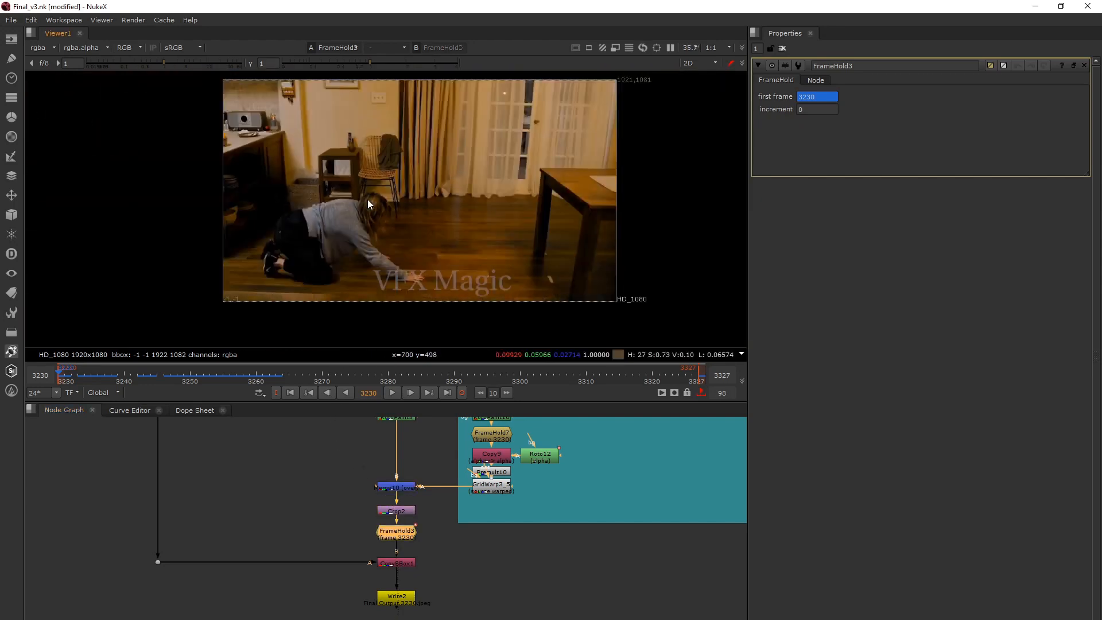
pyautogui.moveTo(367, 199); pyautogui.dragTo(353, 211, button='middle')
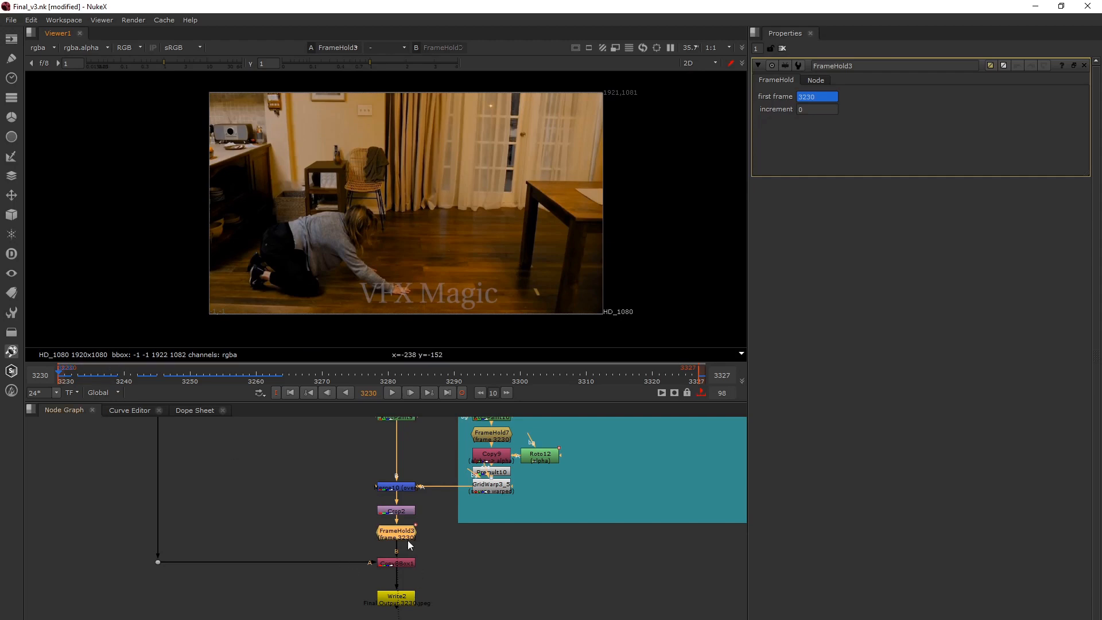
pyautogui.click(170, 378)
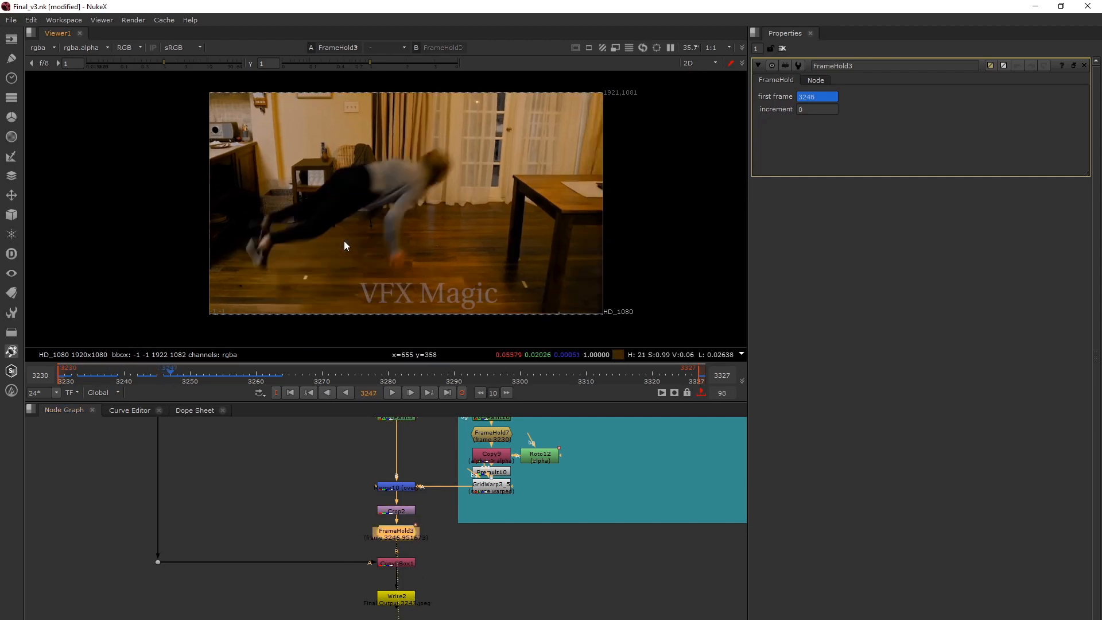
pyautogui.press('Right')
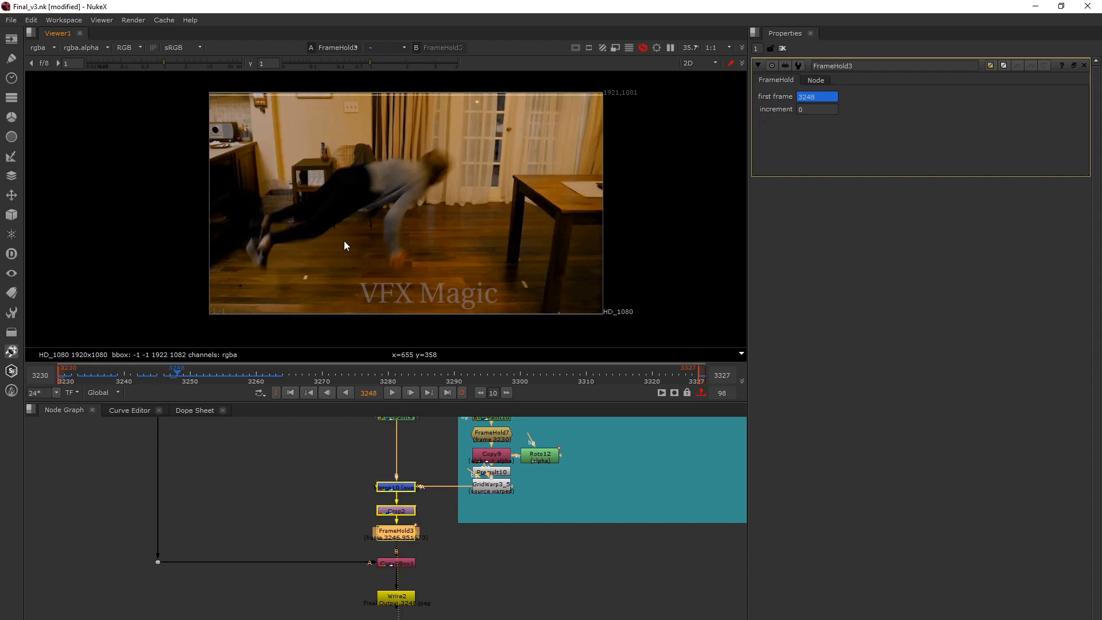
pyautogui.press('Right')
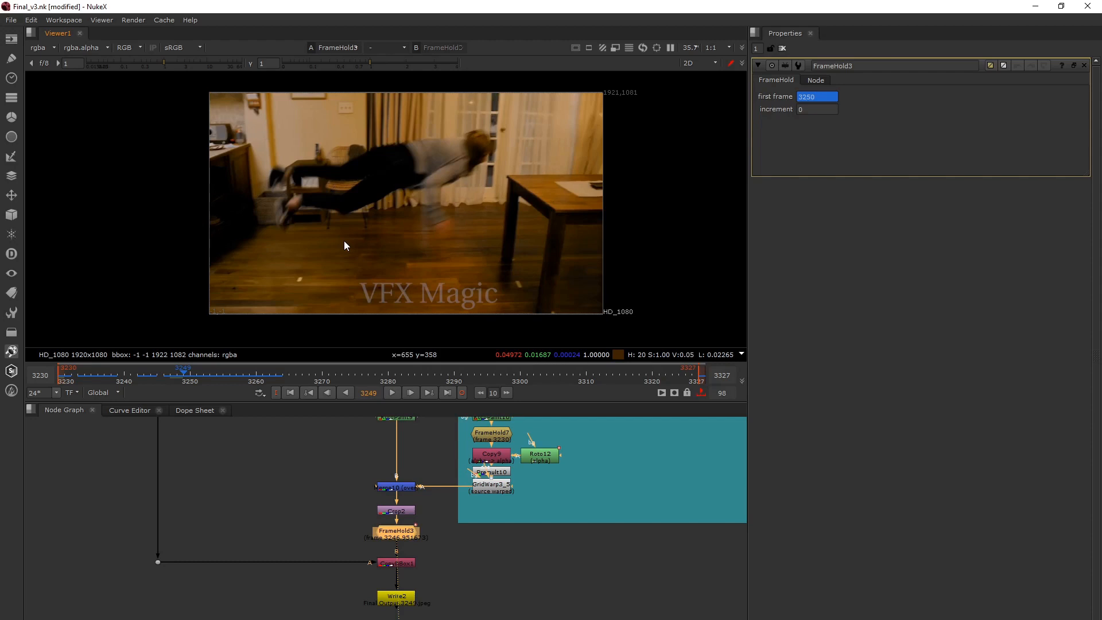
pyautogui.press('Left')
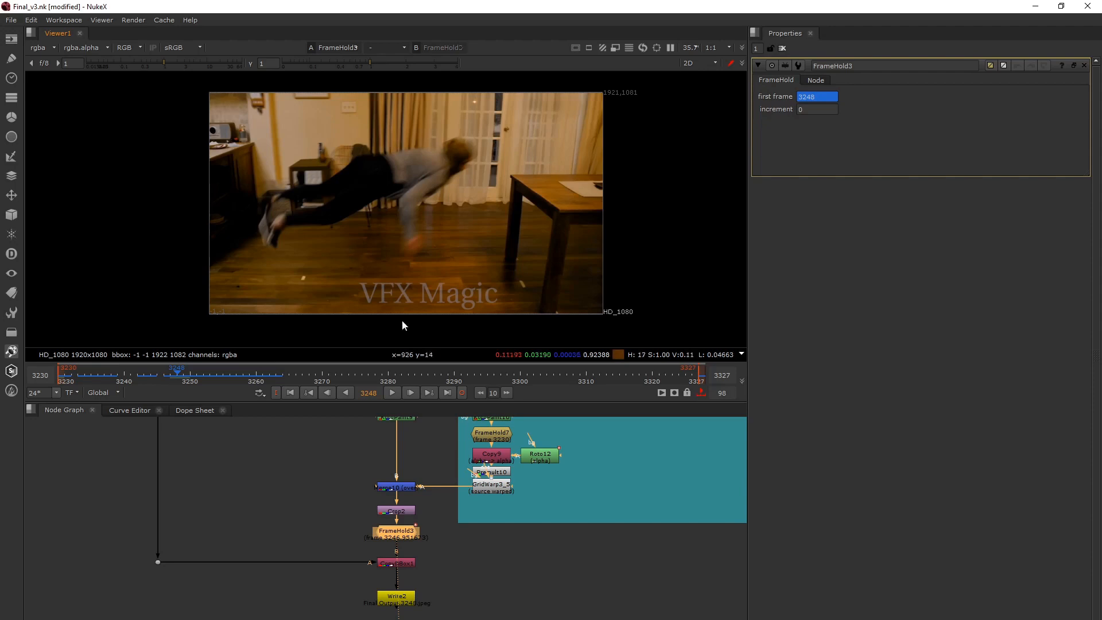
# Show the original Read6 plate and compare frames 3246 to 3248, ending on frame 3247.
pyautogui.moveTo(373, 488); pyautogui.dragTo(395, 400, button='middle')
pyautogui.click(391, 545)
pyautogui.press('1')
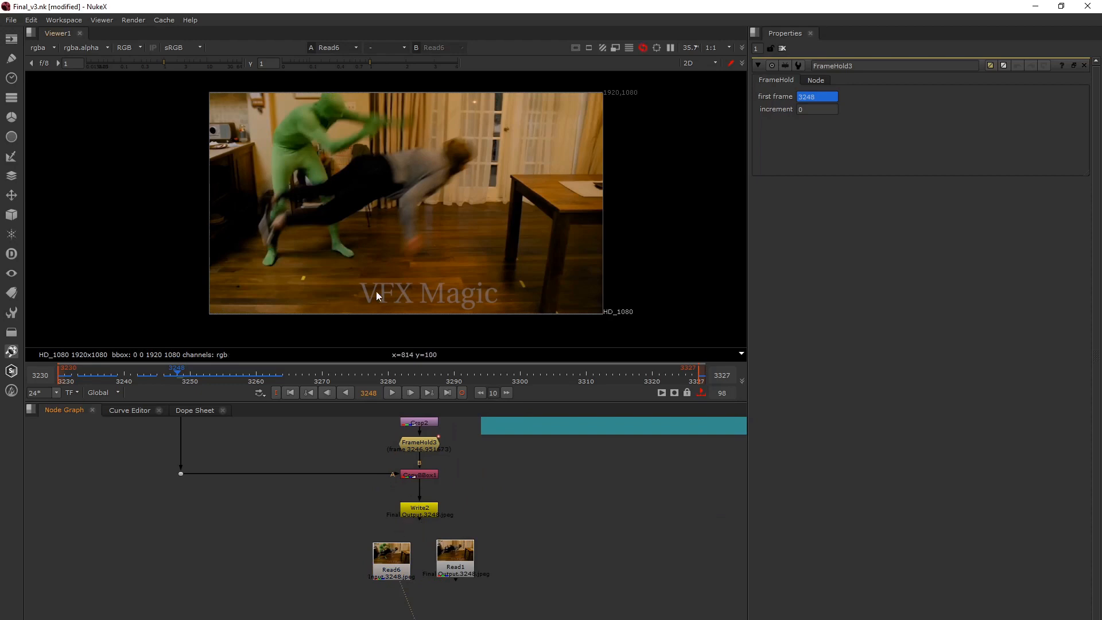
pyautogui.press('Left')
pyautogui.press('Left')
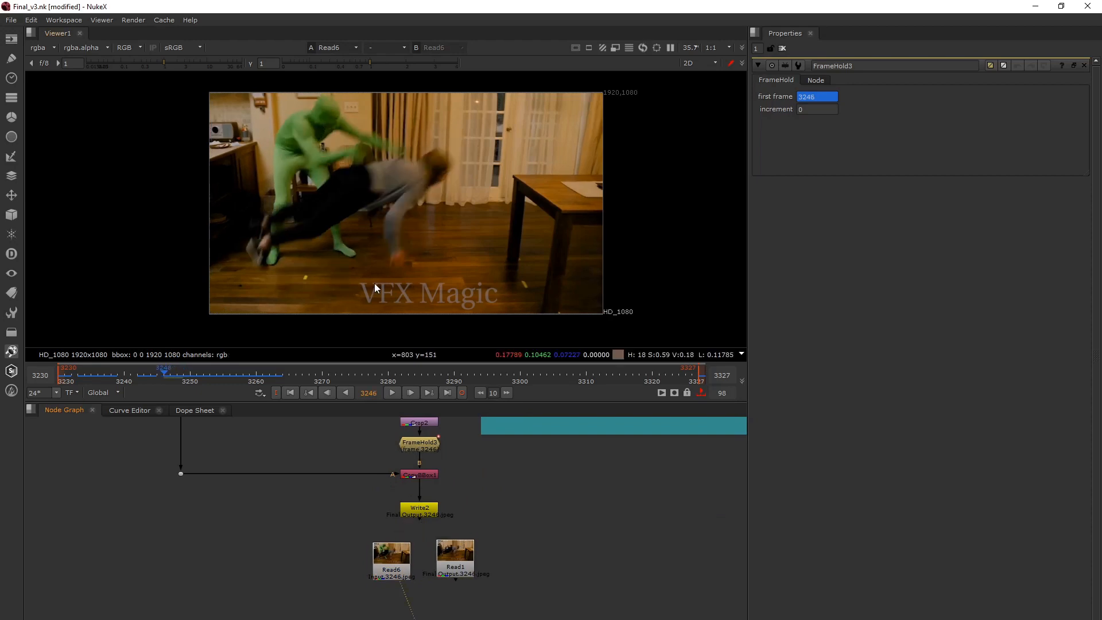
pyautogui.press('Right')
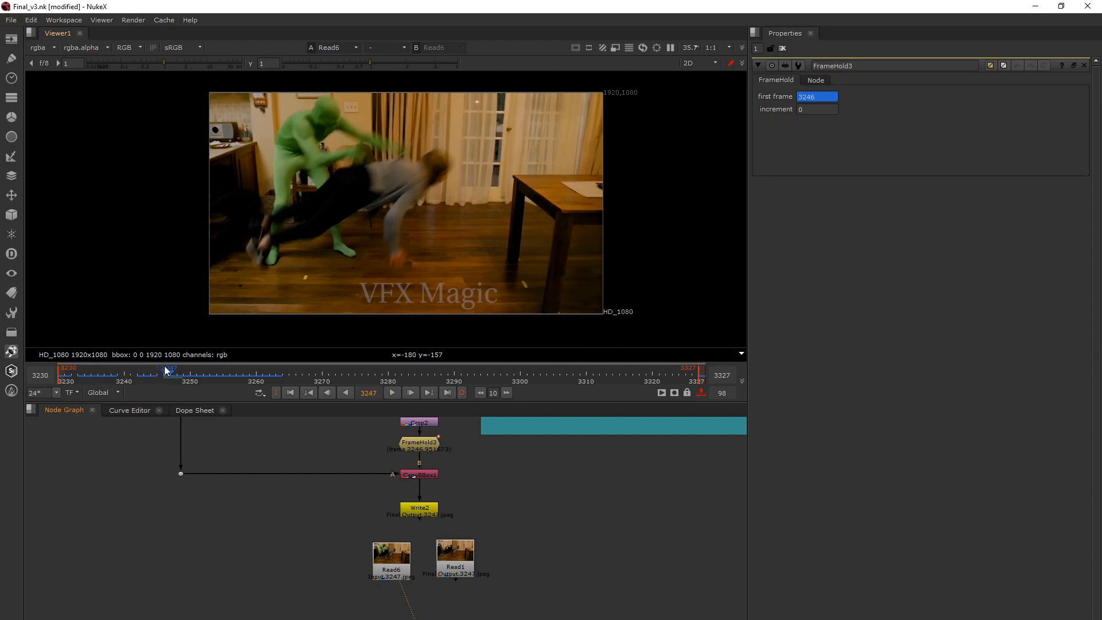
pyautogui.press('Left')
pyautogui.click(172, 376)
# Review the lower node groups, then inspect FrameHold3 and its first frame value while advancing to frame 3248.
pyautogui.scroll(-5, 390, 543)
pyautogui.moveTo(391, 540); pyautogui.dragTo(405, 619, button='middle')
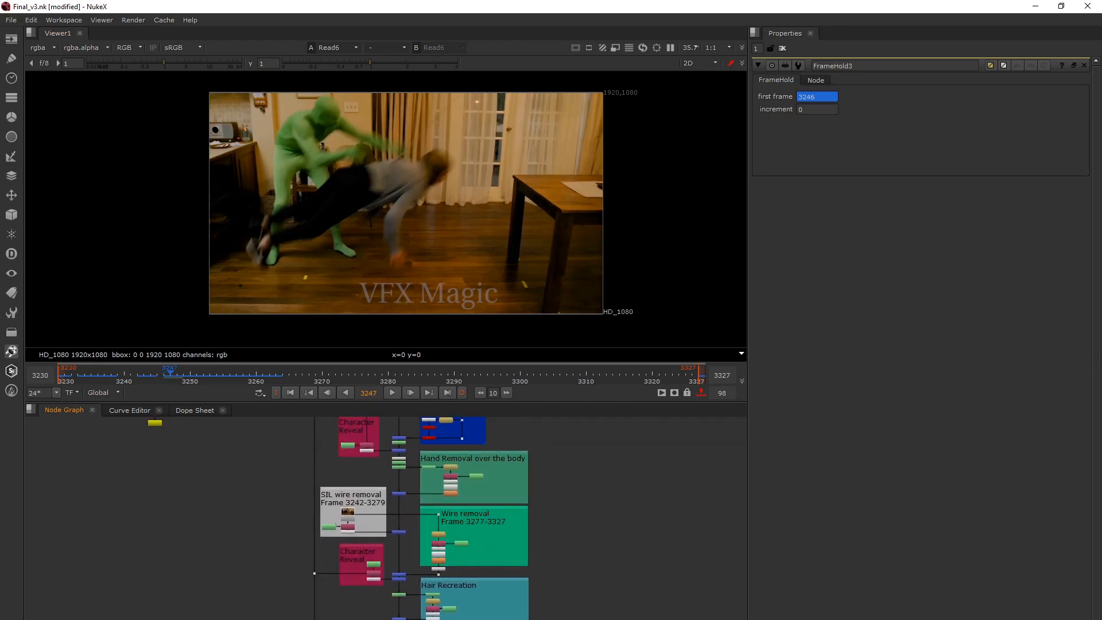
pyautogui.moveTo(357, 550); pyautogui.dragTo(357, 425, button='middle')
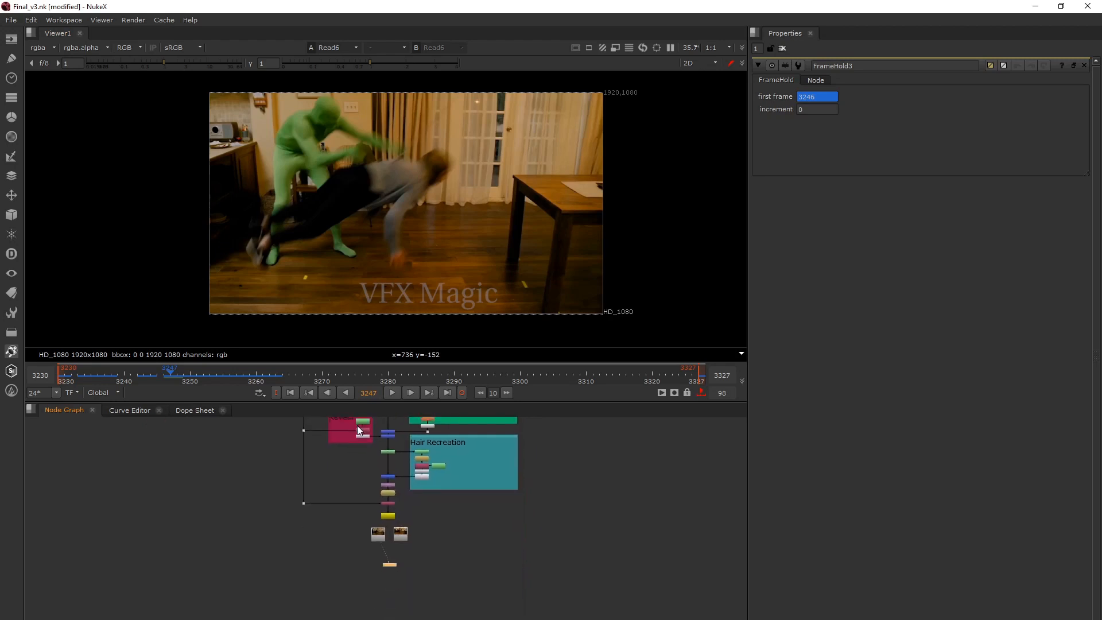
pyautogui.scroll(4, 386, 528)
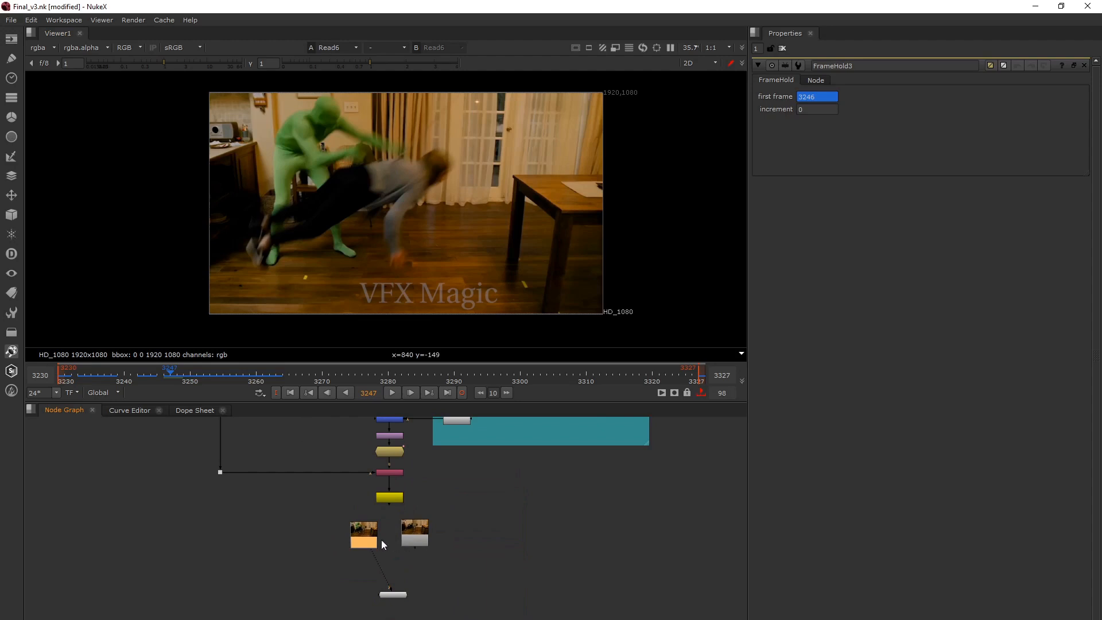
pyautogui.scroll(2, 381, 543)
pyautogui.moveTo(410, 492); pyautogui.dragTo(435, 605, button='middle')
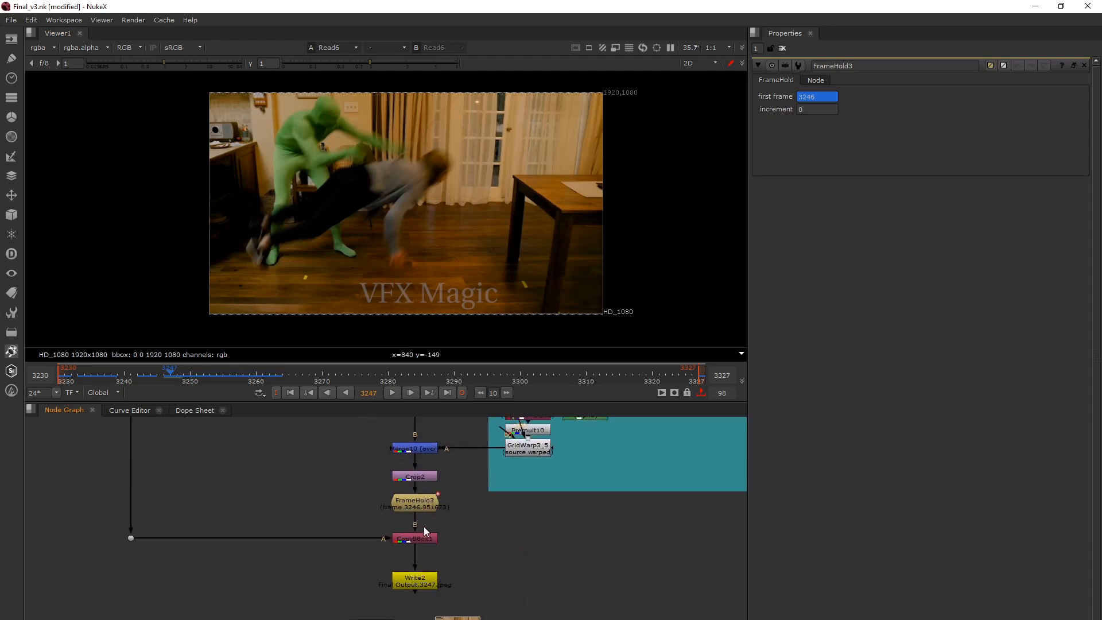
pyautogui.click(422, 508)
pyautogui.scroll(2, 413, 511)
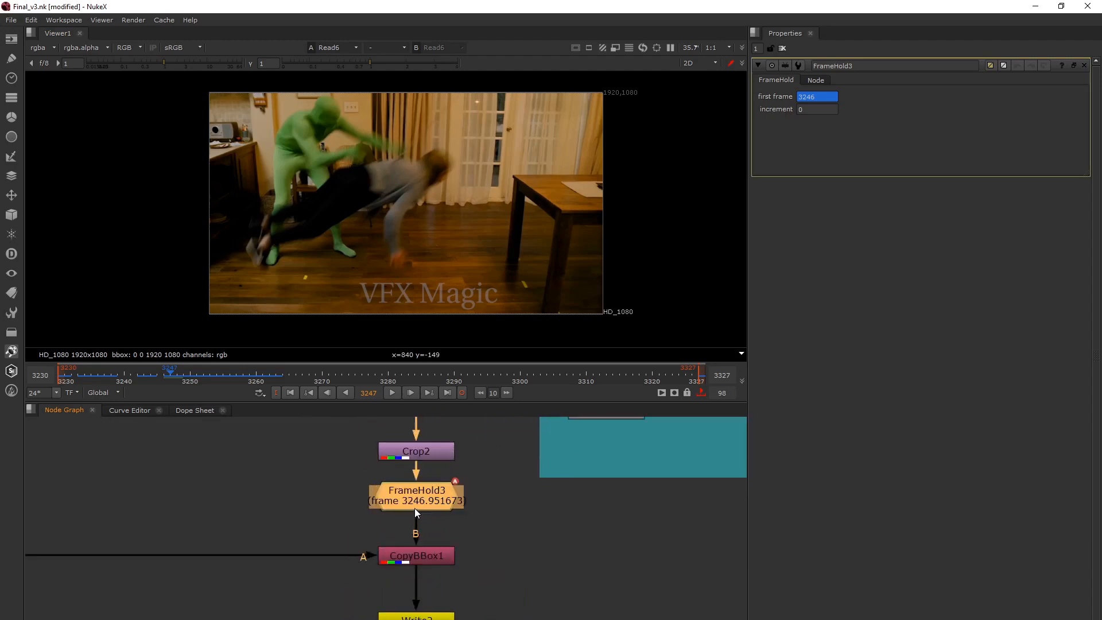
pyautogui.click(814, 97)
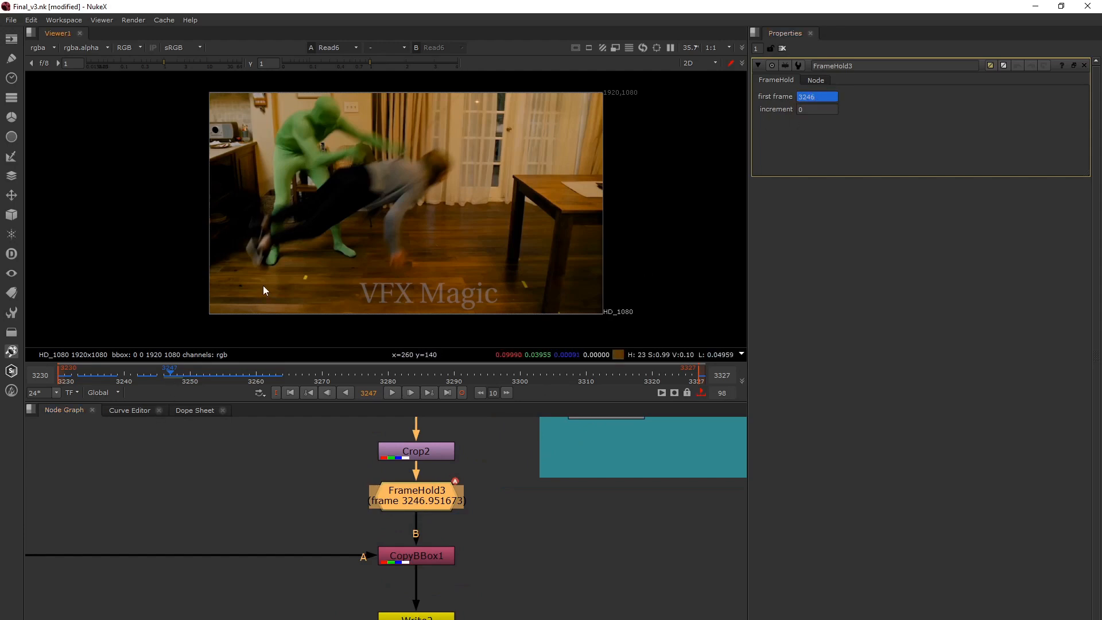
pyautogui.press('Right')
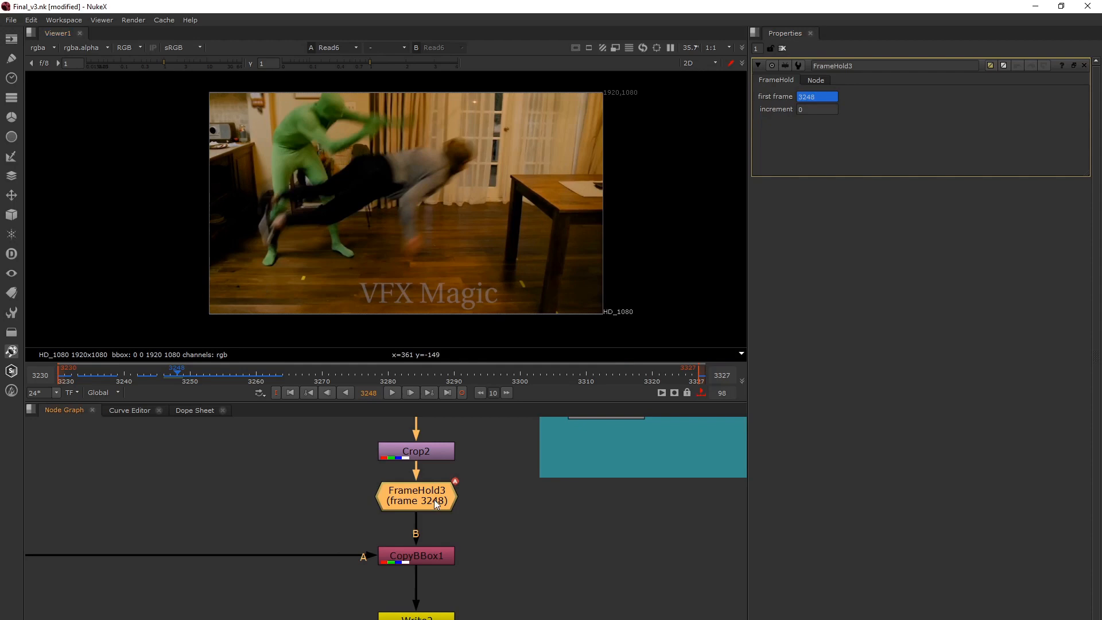
# Compare frames 3246 and 3247 of the Read6 plate with FrameHold3's animated first frame value, ending on frame 3247.
pyautogui.press('Left')
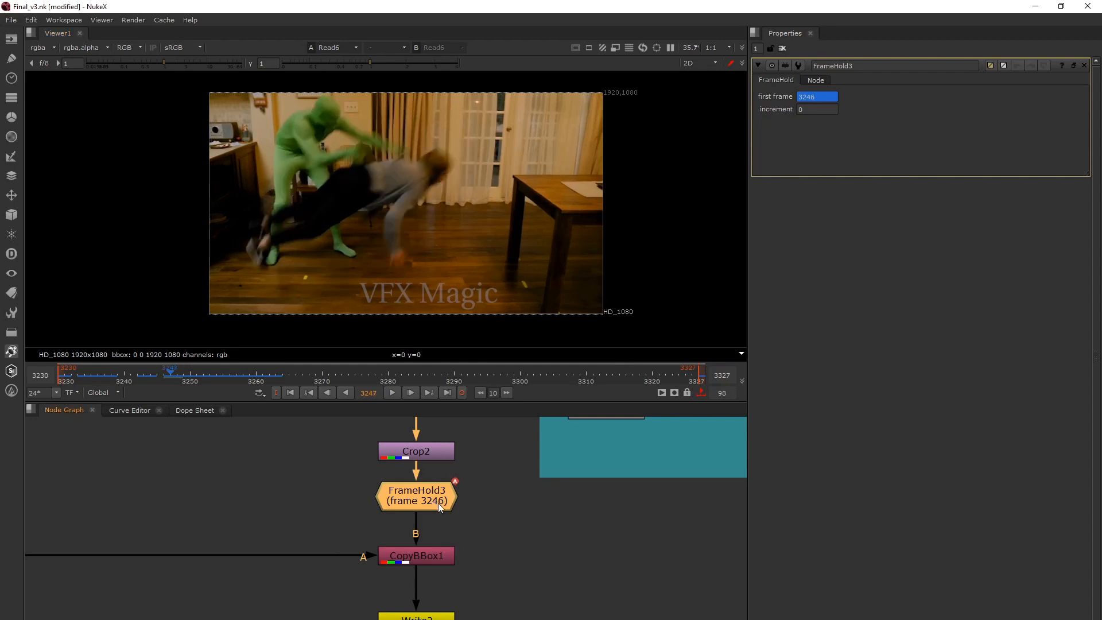
pyautogui.press('Left')
pyautogui.press('Right')
pyautogui.press('Left')
pyautogui.press('Right')
pyautogui.doubleClick(821, 99)
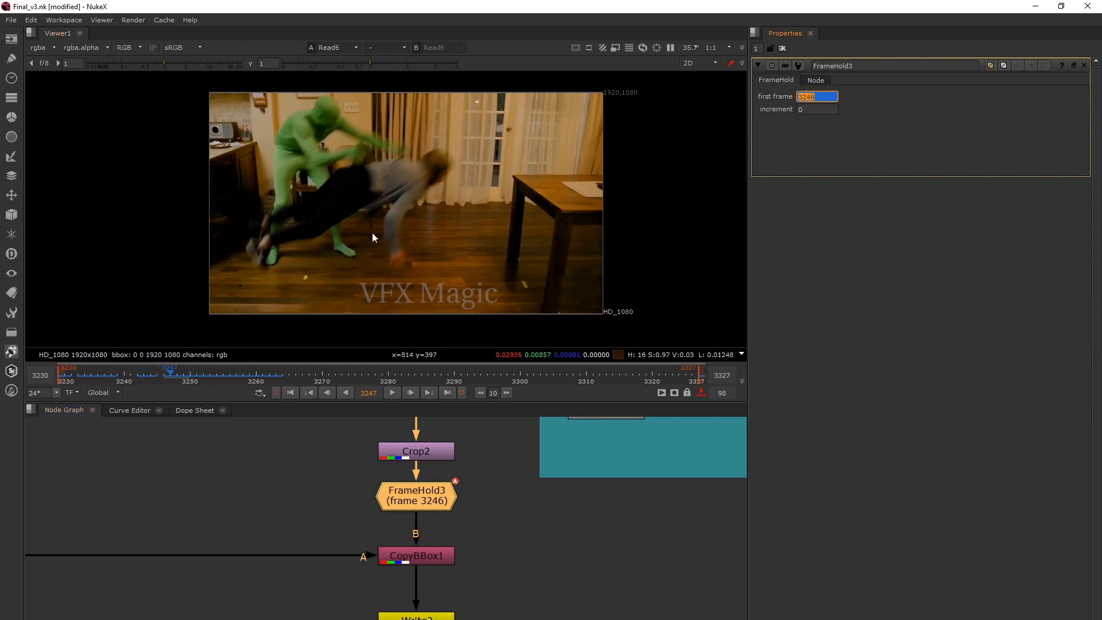
pyautogui.click(323, 202)
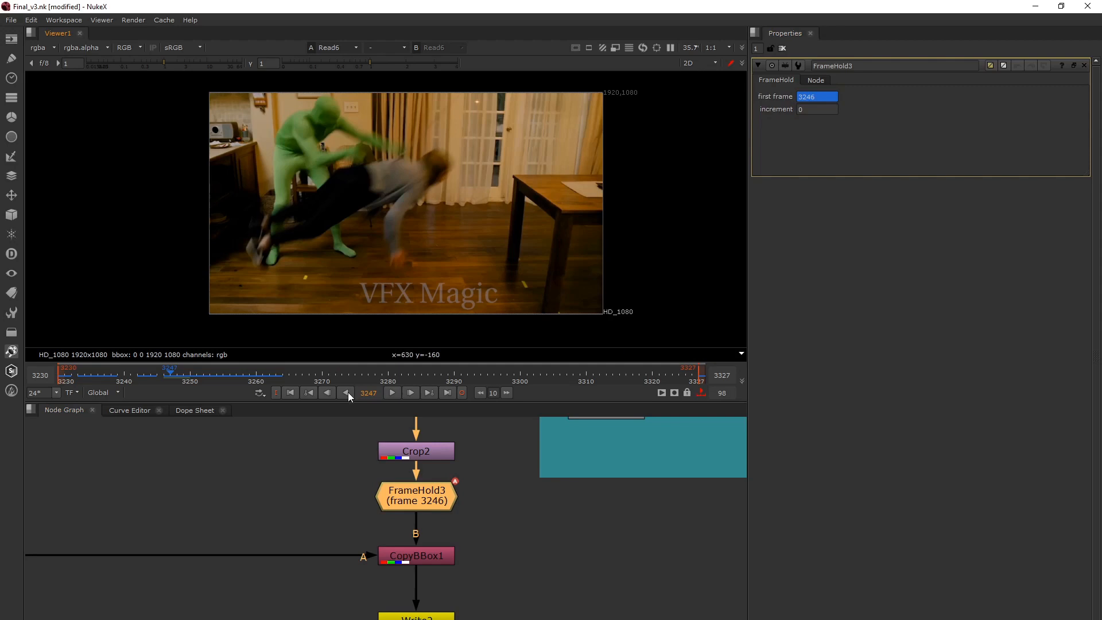
# Follow the main branch below FrameHold3 down to Write2 and show the Write2 output in the viewer.
pyautogui.moveTo(412, 509); pyautogui.dragTo(410, 487, button='middle')
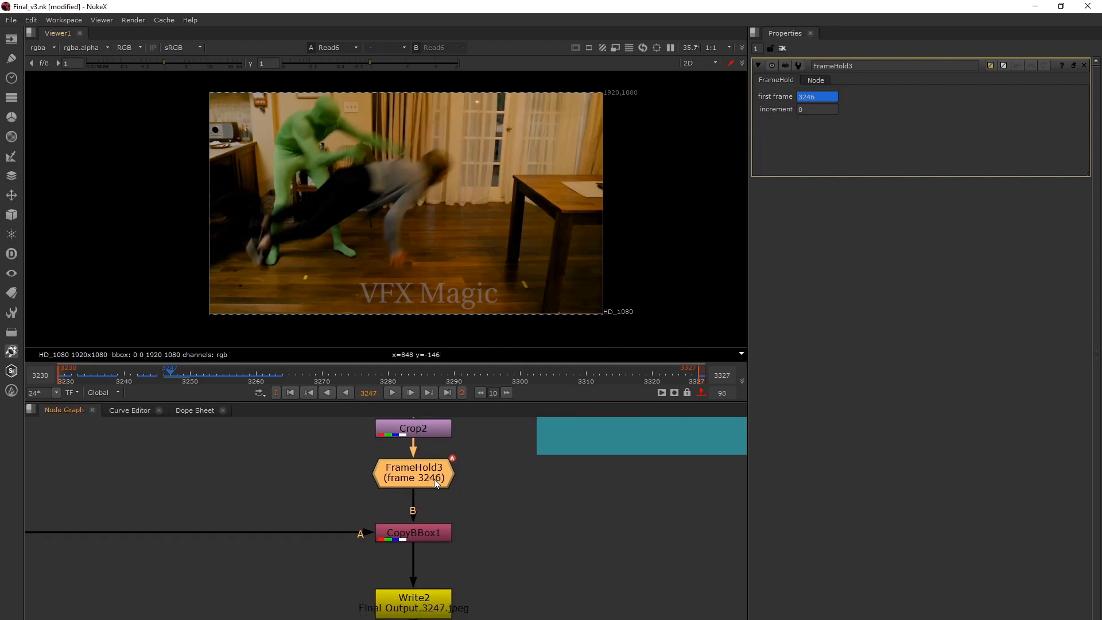
pyautogui.moveTo(466, 504); pyautogui.dragTo(455, 504, button='middle')
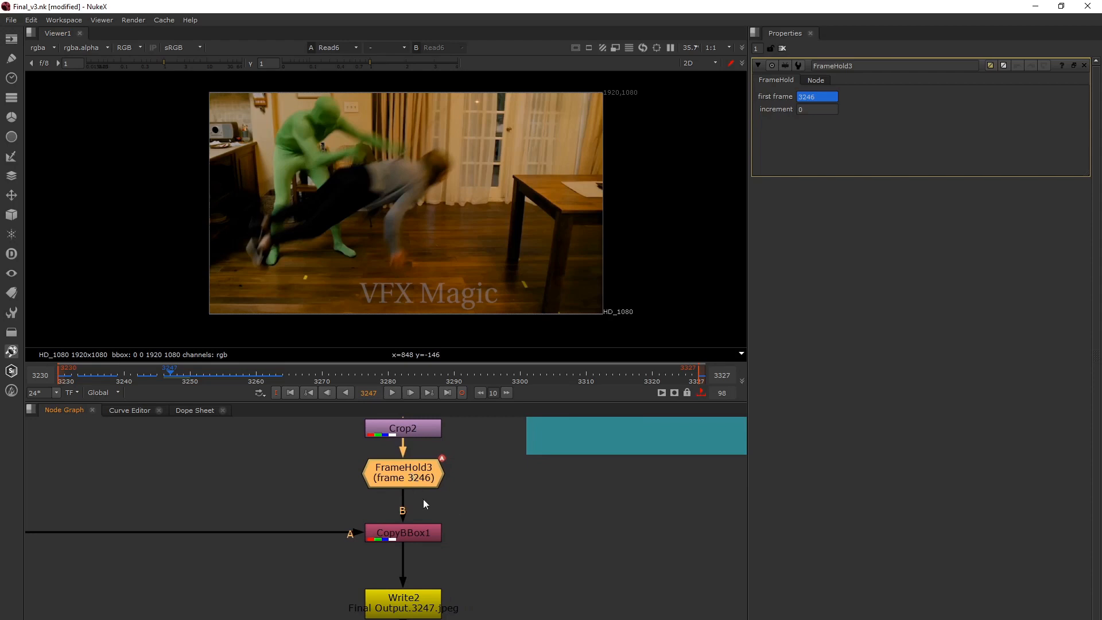
pyautogui.scroll(-4, 423, 498)
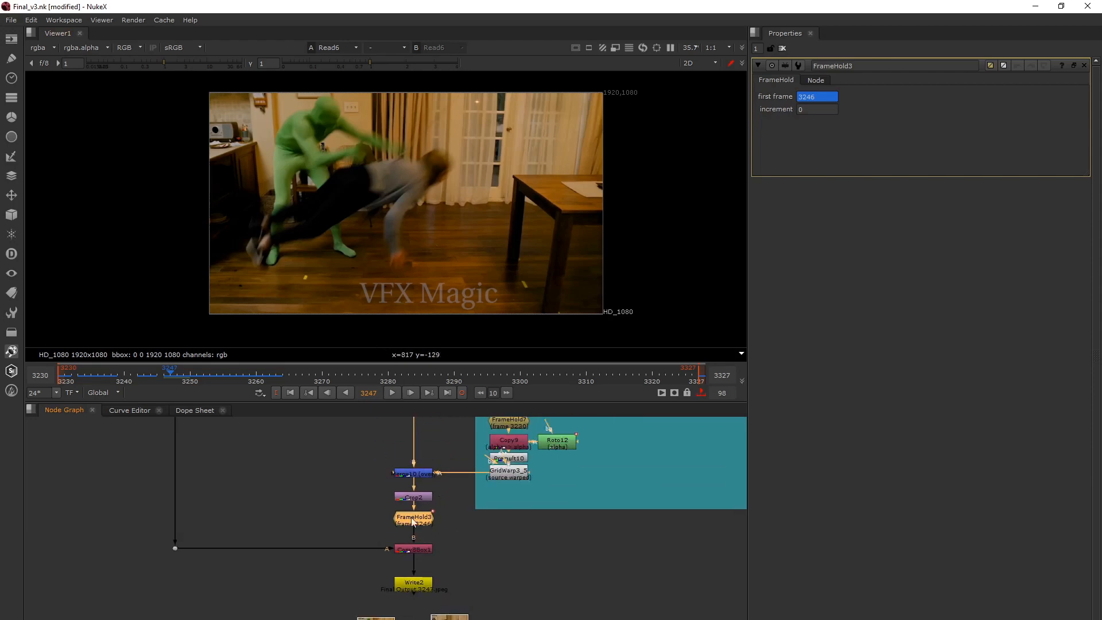
pyautogui.moveTo(469, 537); pyautogui.dragTo(479, 529, button='middle')
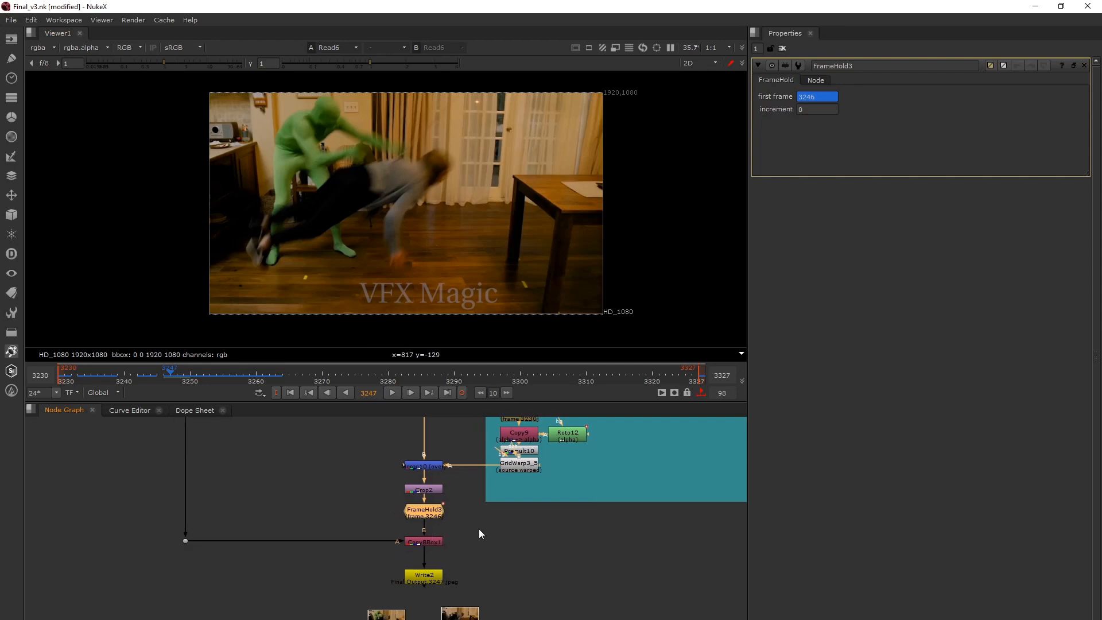
pyautogui.click(430, 576)
pyautogui.press('1')
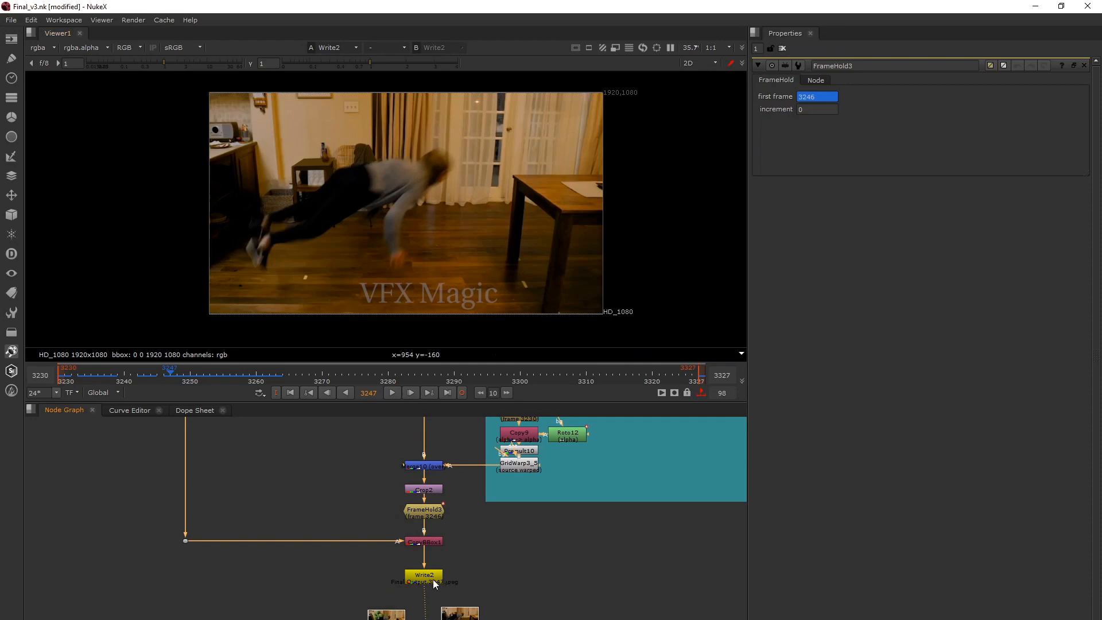
# Space Read1 slightly farther from Read6 and adjust the spacing of Write2 below CopyBBox1.
pyautogui.moveTo(432, 579); pyautogui.dragTo(453, 542, button='middle')
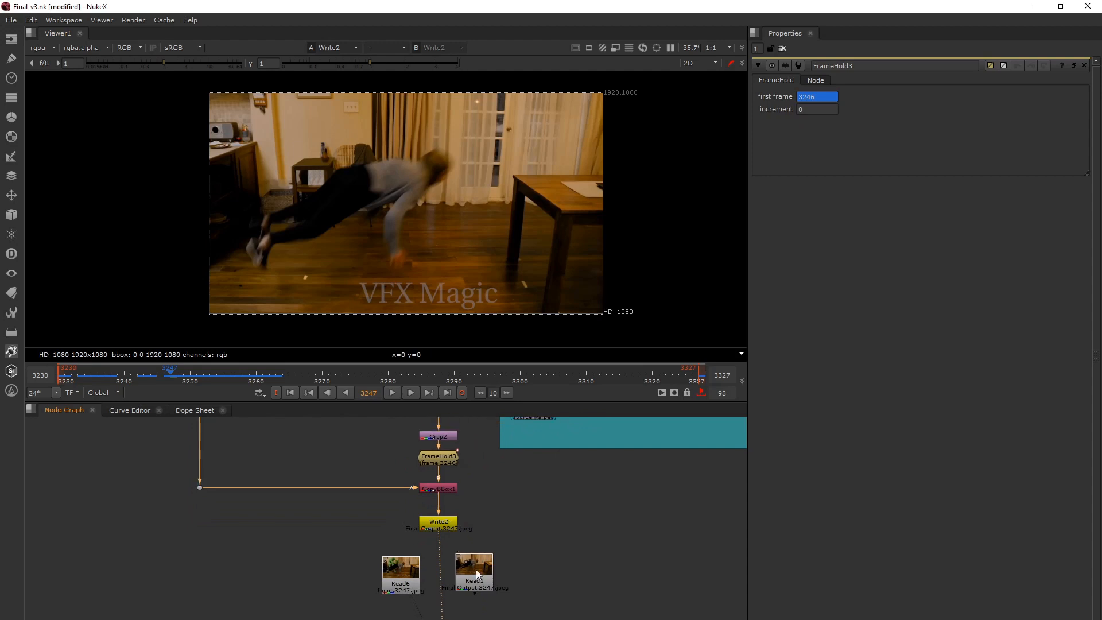
pyautogui.moveTo(477, 570); pyautogui.dragTo(484, 571)
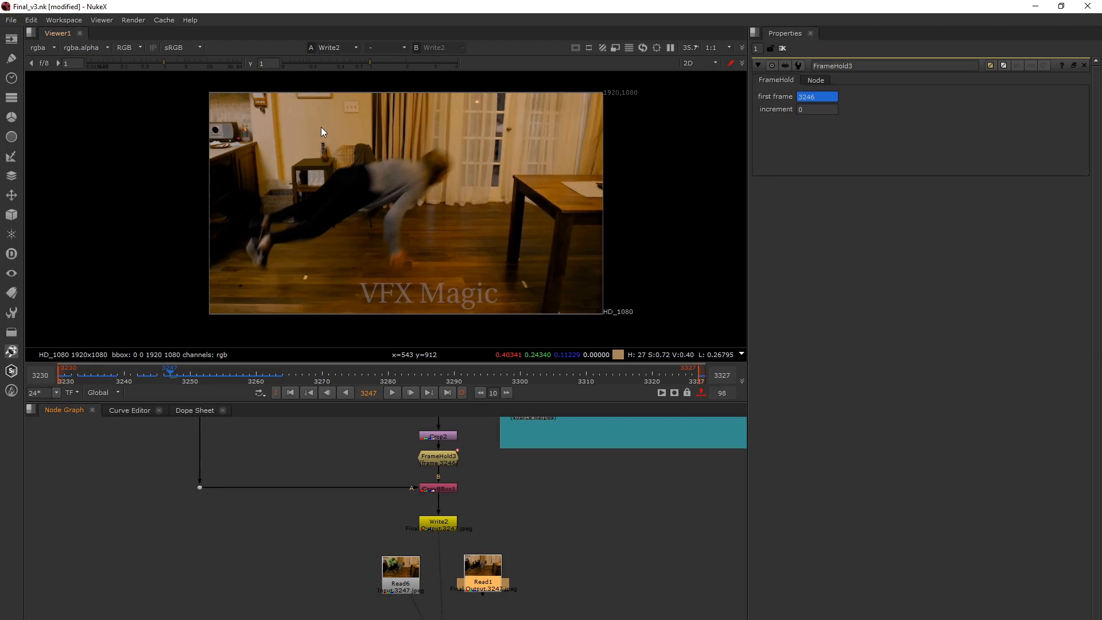
pyautogui.moveTo(439, 525); pyautogui.dragTo(443, 538)
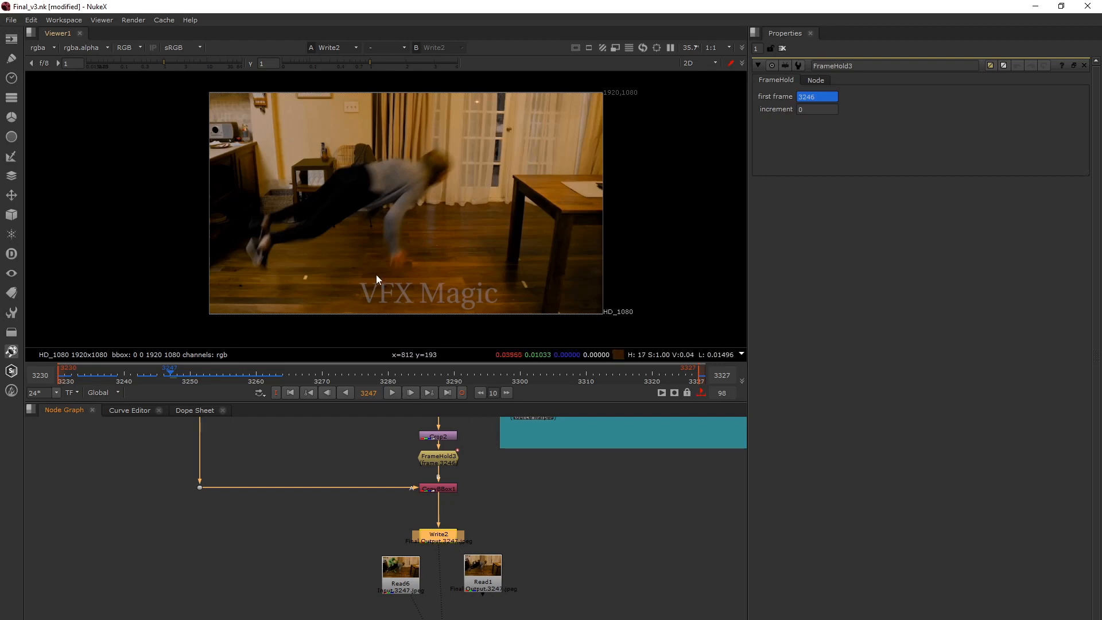
pyautogui.moveTo(437, 539); pyautogui.dragTo(436, 529)
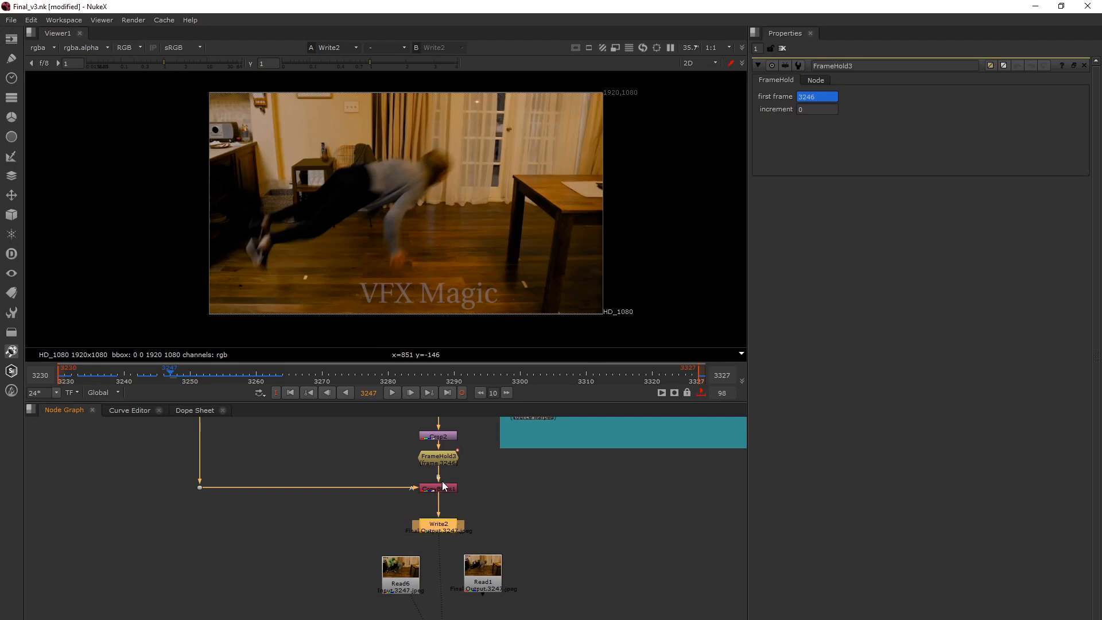
# Show the Read5 plate of the SIL wire removal group in the viewer and open its properties to examine the source footage.
pyautogui.moveTo(398, 473)
pyautogui.mouseDown()
pyautogui.moveTo(474, 504)
pyautogui.moveTo(397, 482)
pyautogui.mouseUp()
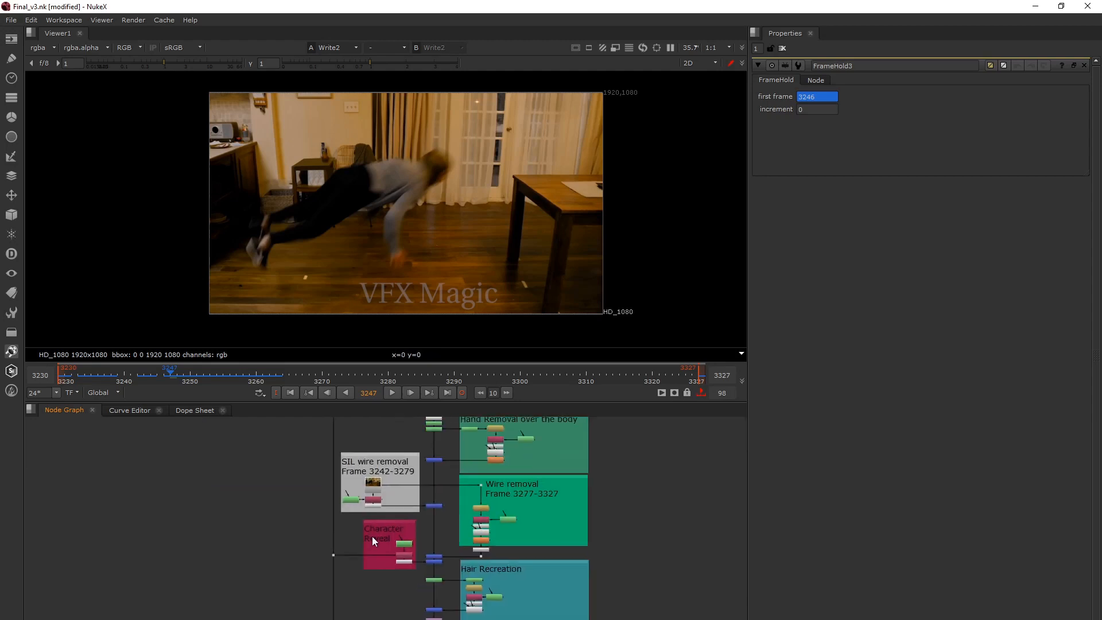
pyautogui.moveTo(372, 536); pyautogui.dragTo(377, 559, button='middle')
pyautogui.scroll(-4, 414, 524)
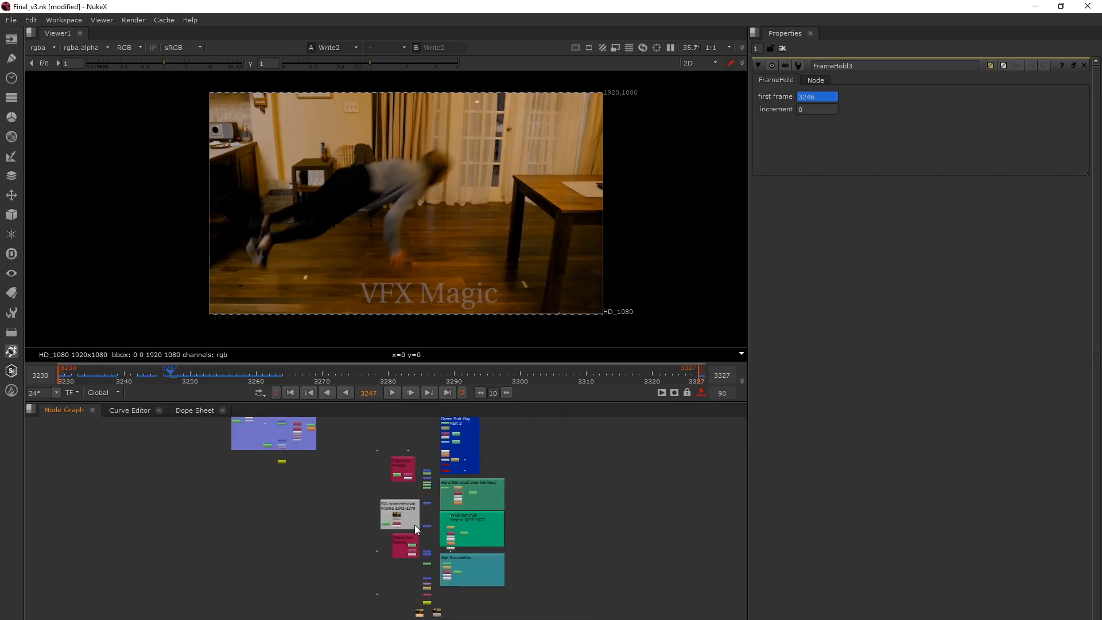
pyautogui.moveTo(414, 525); pyautogui.dragTo(408, 524, button='middle')
pyautogui.scroll(3, 402, 518)
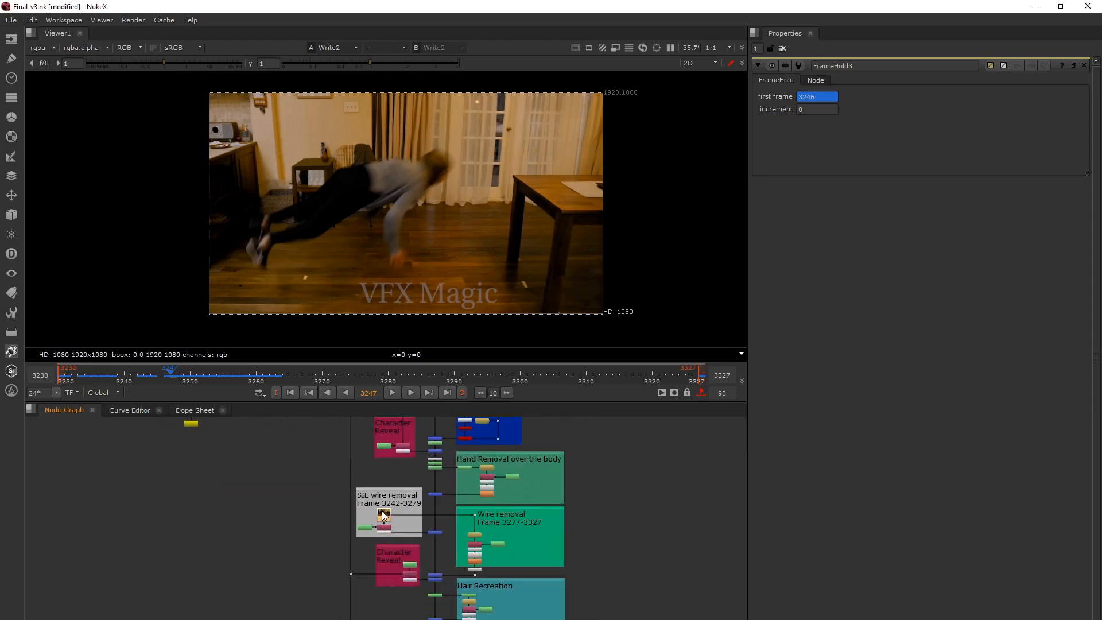
pyautogui.scroll(3, 383, 515)
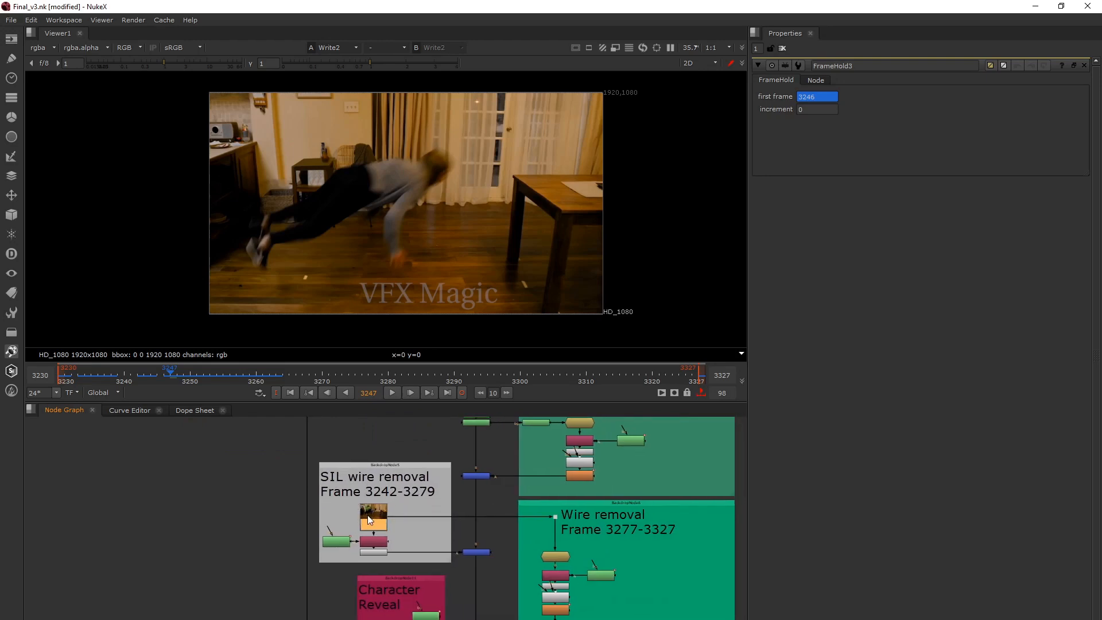
pyautogui.doubleClick(368, 515)
pyautogui.press('1')
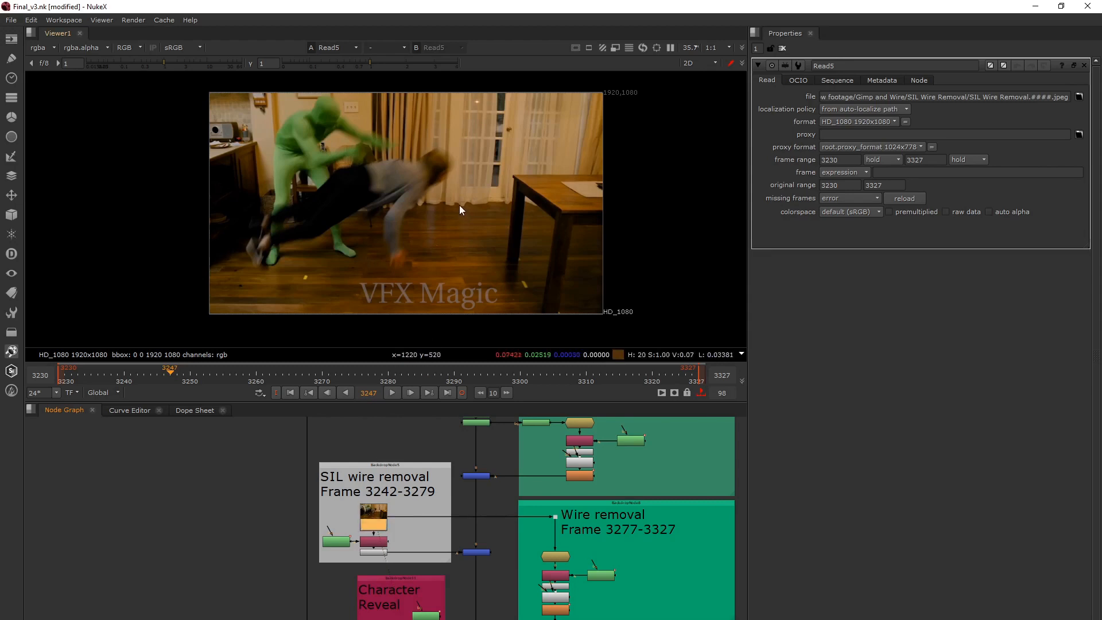
pyautogui.moveTo(512, 163); pyautogui.dragTo(493, 162, button='middle')
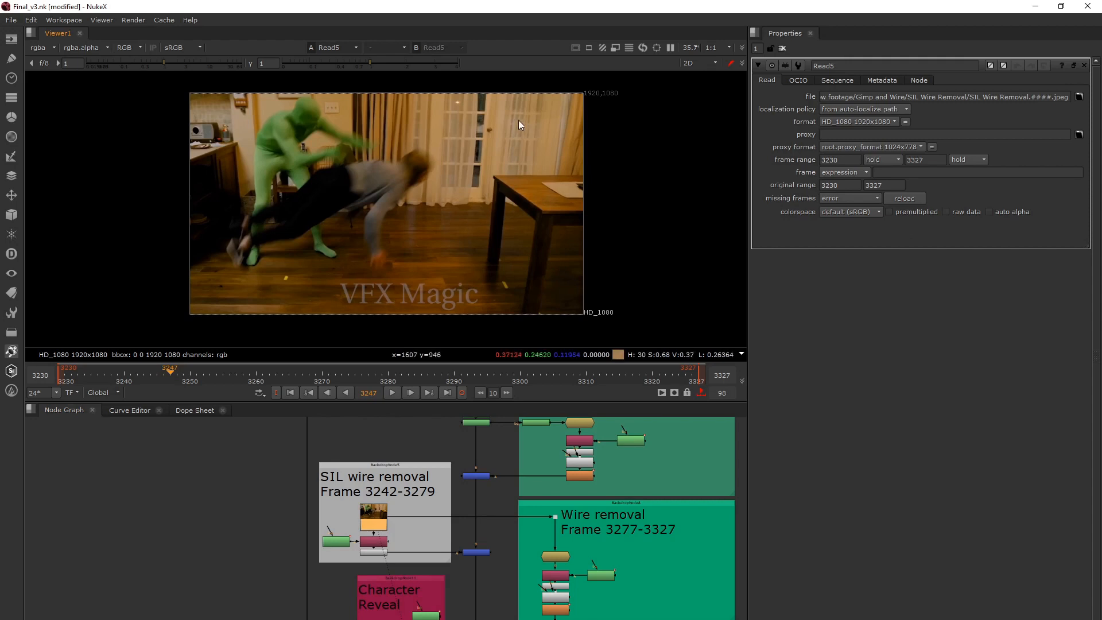
pyautogui.moveTo(483, 241); pyautogui.dragTo(466, 240, button='middle')
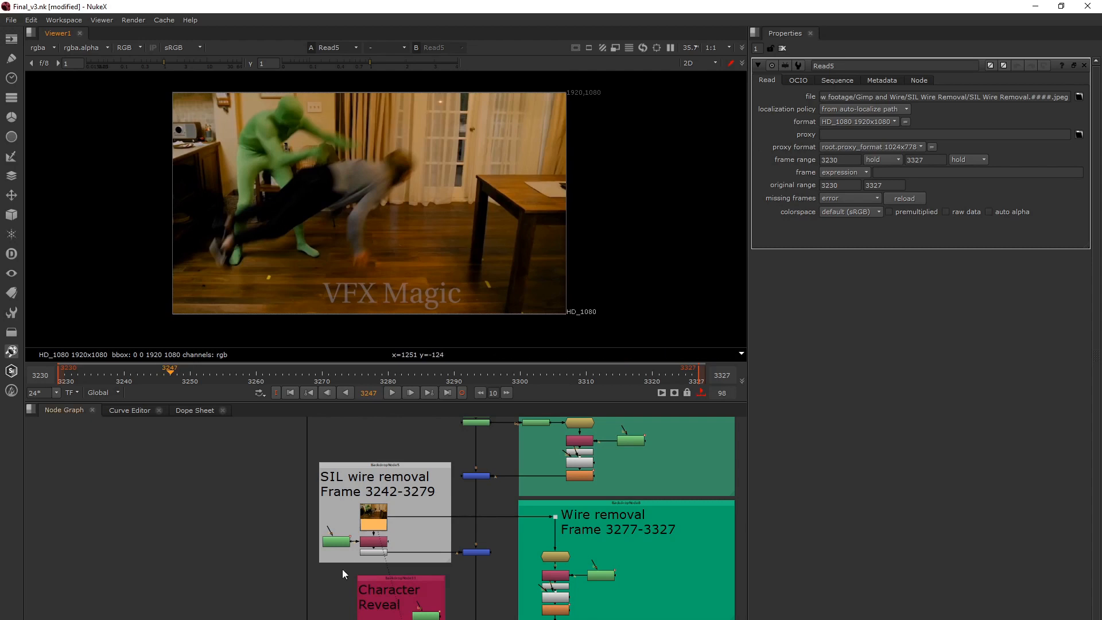
# Return to the two Read nodes below Write2 and show the original Read6 plate in the viewer.
pyautogui.moveTo(459, 549); pyautogui.dragTo(444, 466, button='middle')
pyautogui.scroll(-3, 442, 466)
pyautogui.scroll(2, 462, 589)
pyautogui.click(415, 552)
pyautogui.press('1')
# Show the rendered Read1 output in the viewer and play it forward from frame 3247.
pyautogui.click(443, 552)
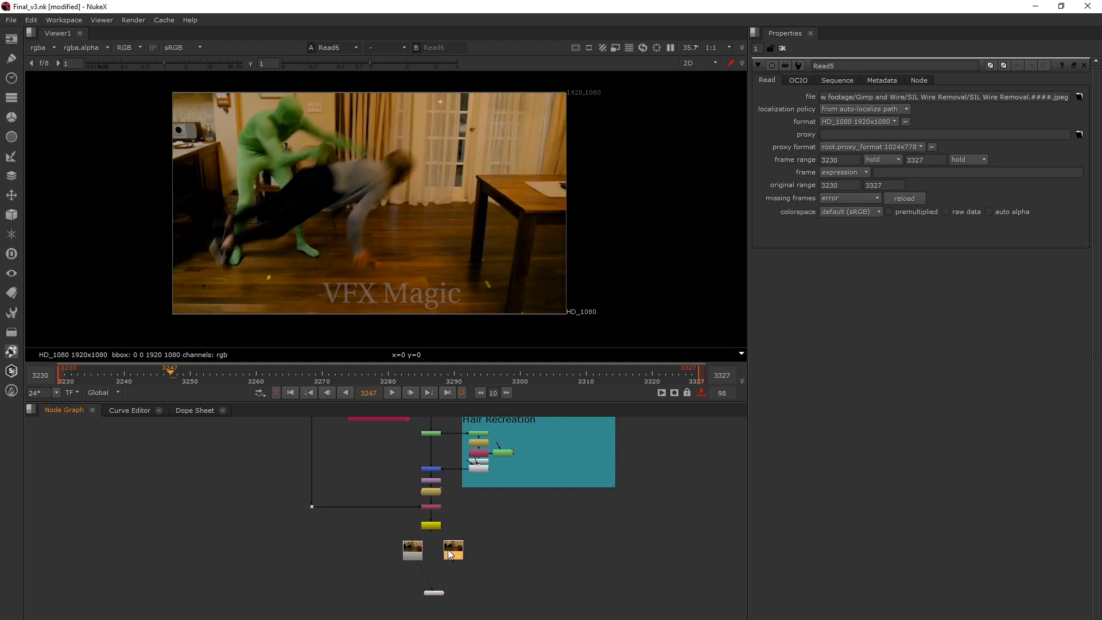
pyautogui.press('1')
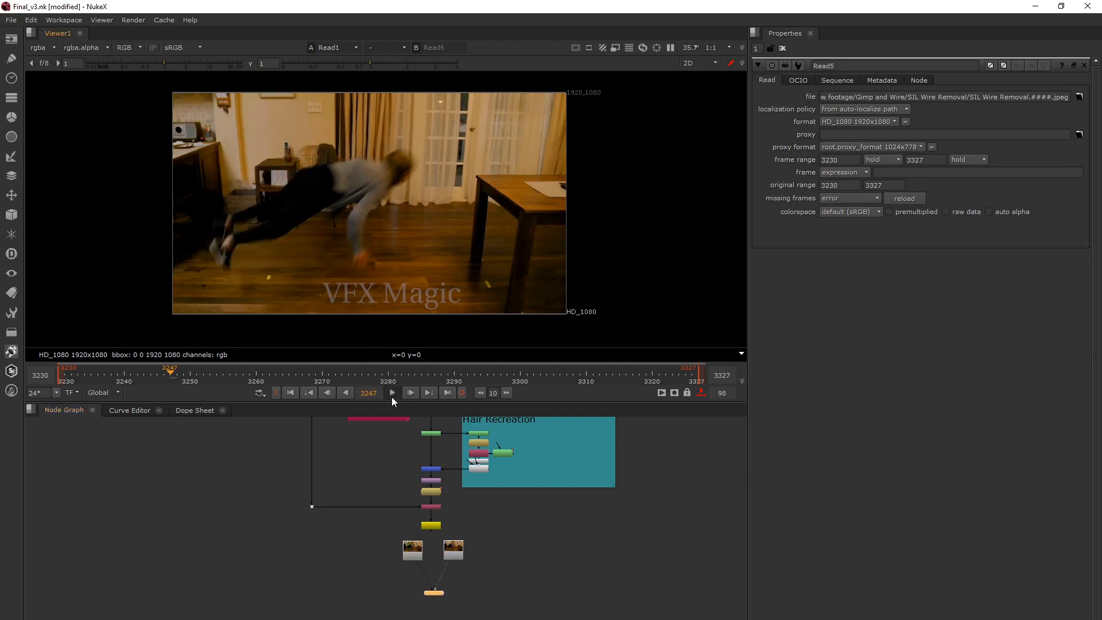
pyautogui.click(392, 393)
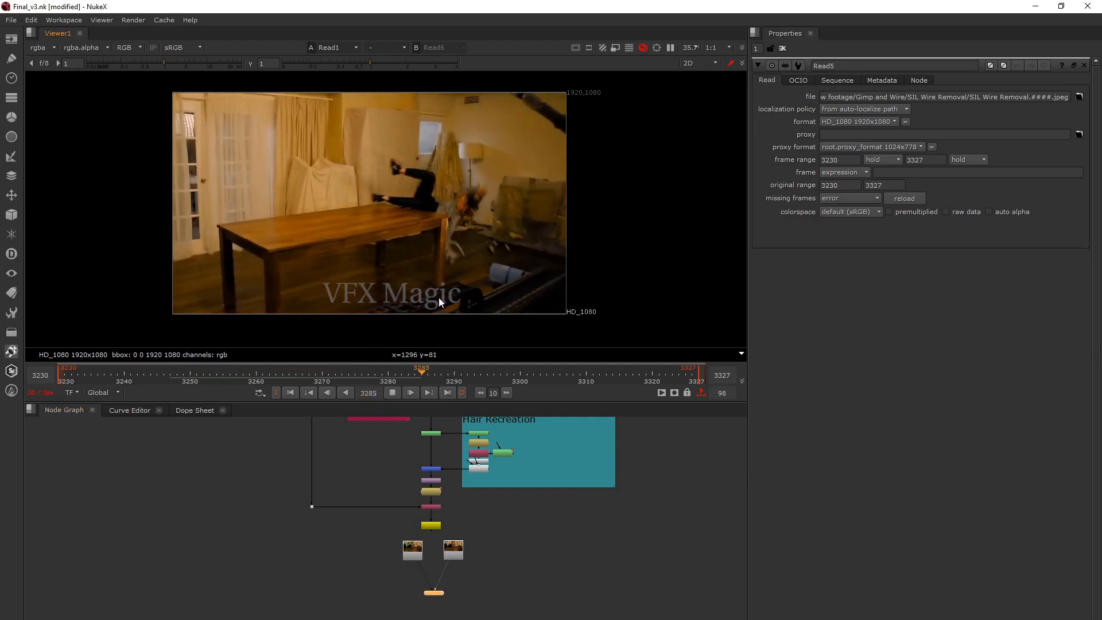